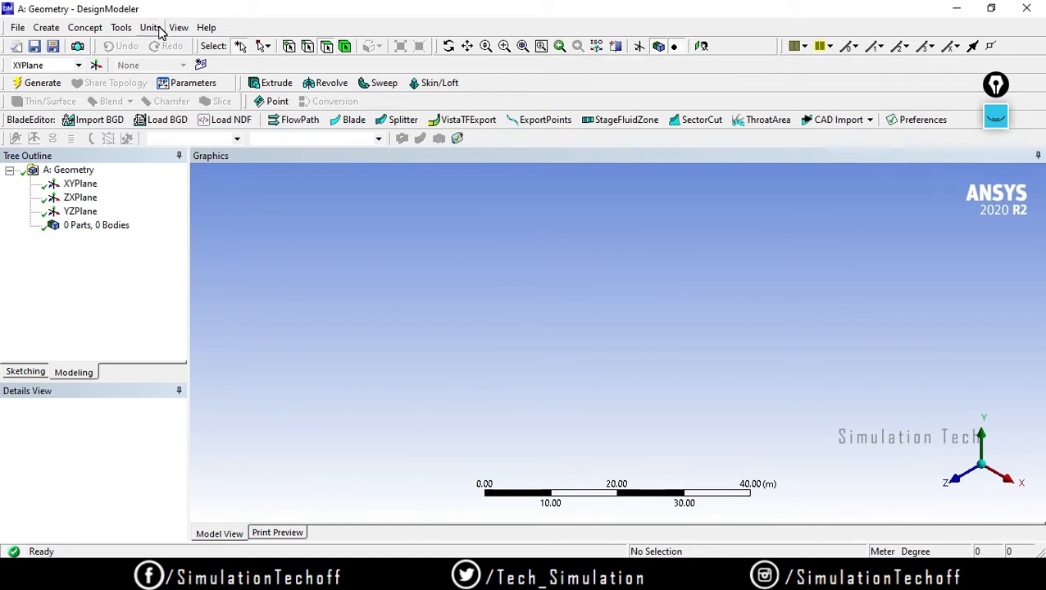
Set the model's length unit to millimetres.
left_click(152, 28)
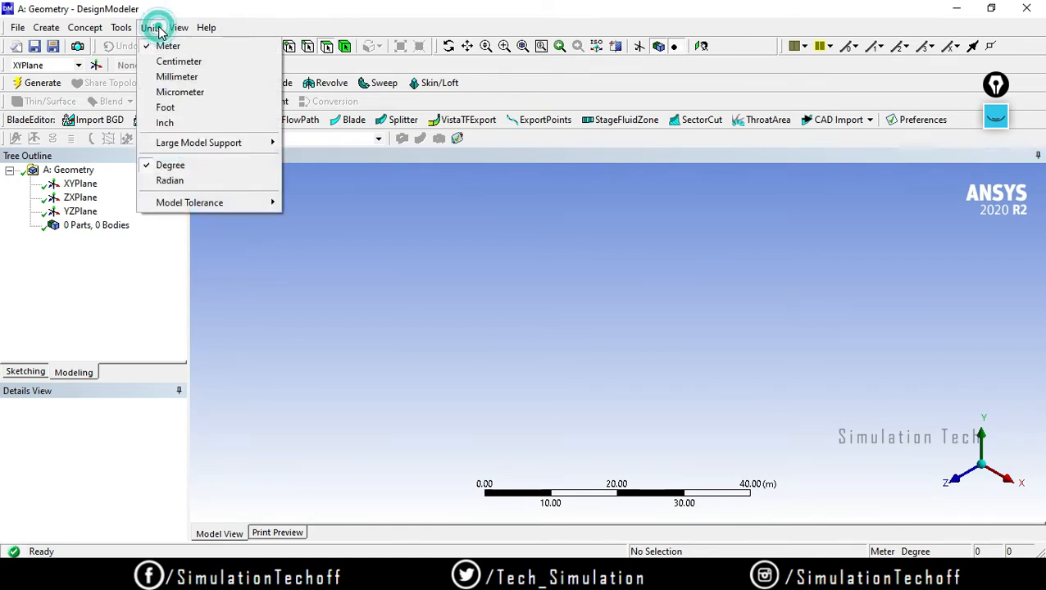
left_click(164, 77)
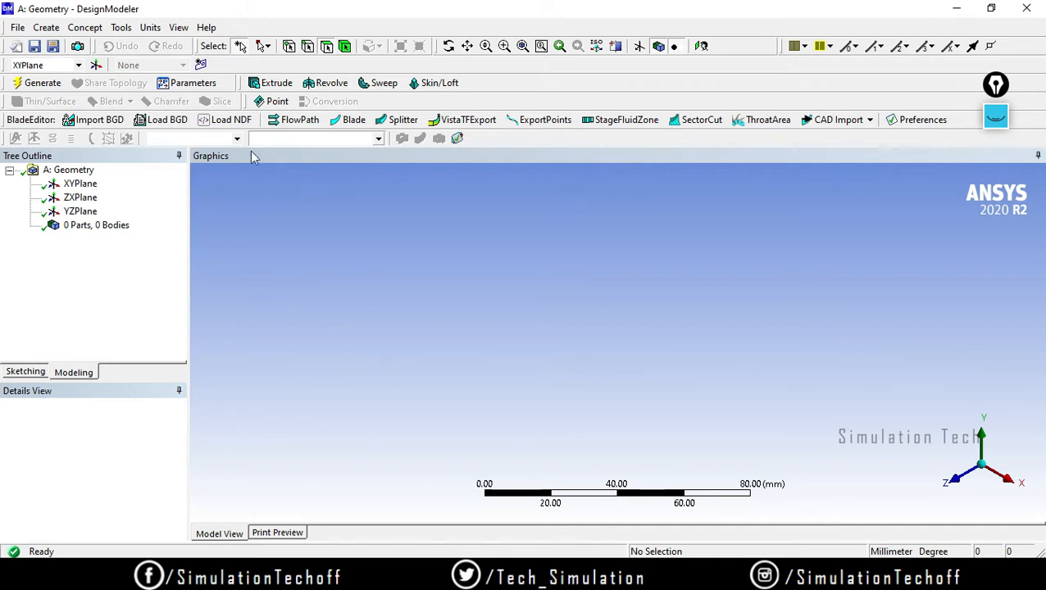
Import the external geometry file 2D_Model from the Downloads folder and generate the import feature.
left_click(18, 27)
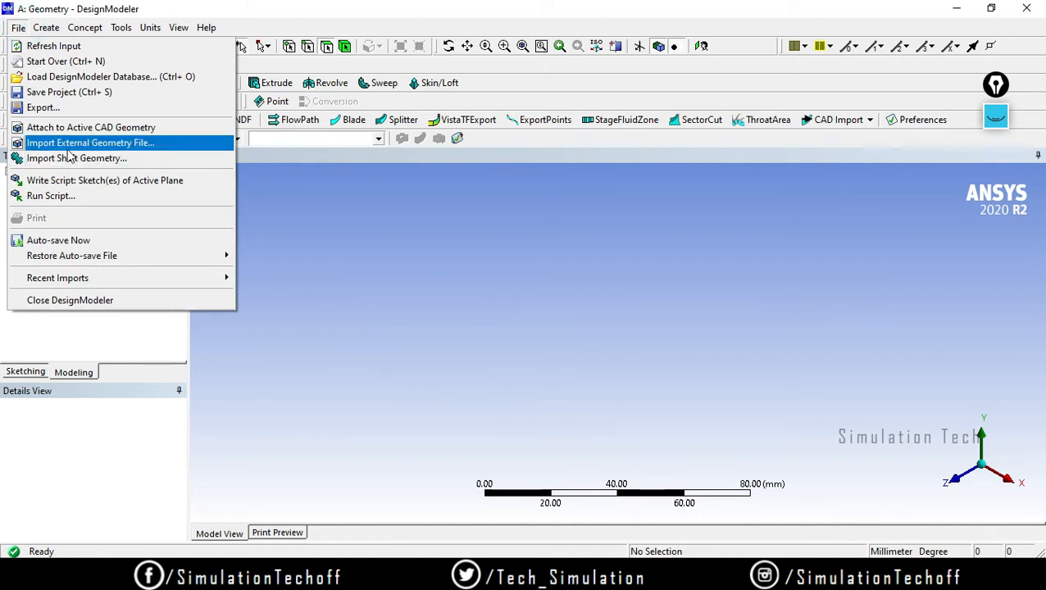
left_click(96, 144)
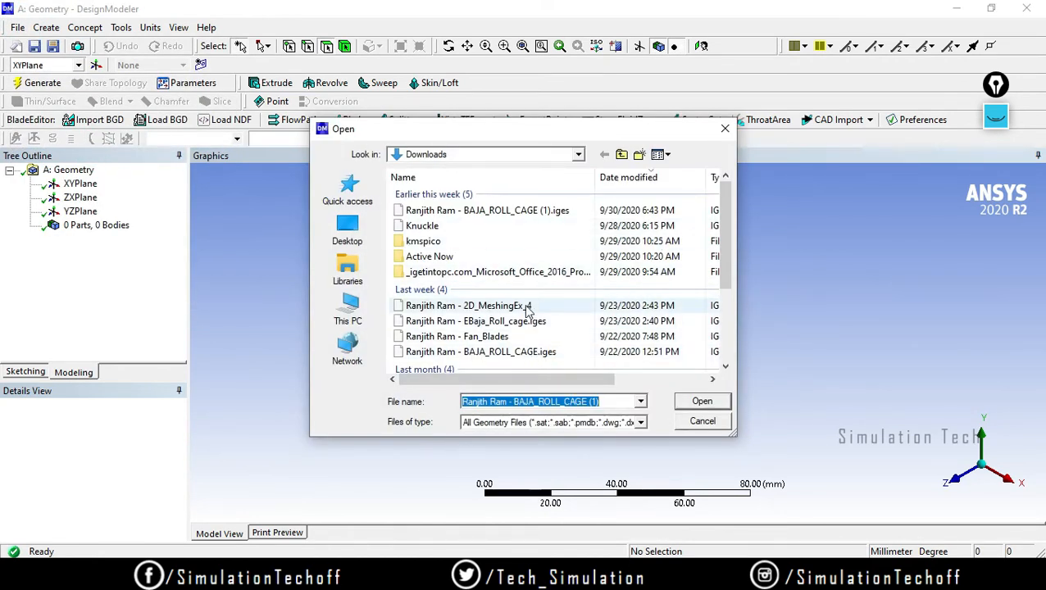
left_click(607, 308)
scroll(609, 313, "down", 2)
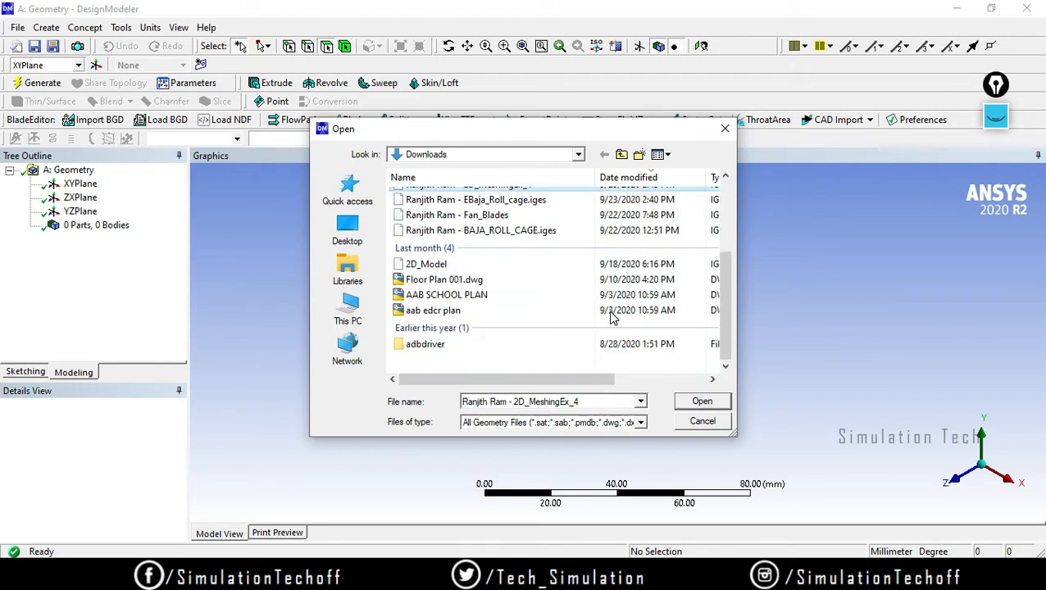
scroll(574, 315, "up", 3)
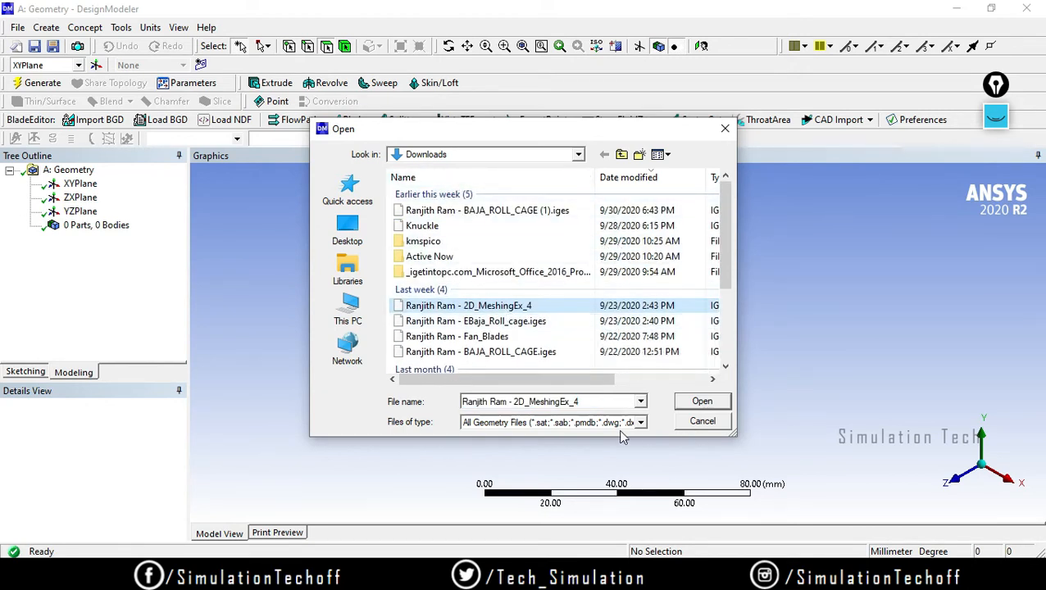
left_click_drag(724, 259, 726, 308)
left_click(426, 300)
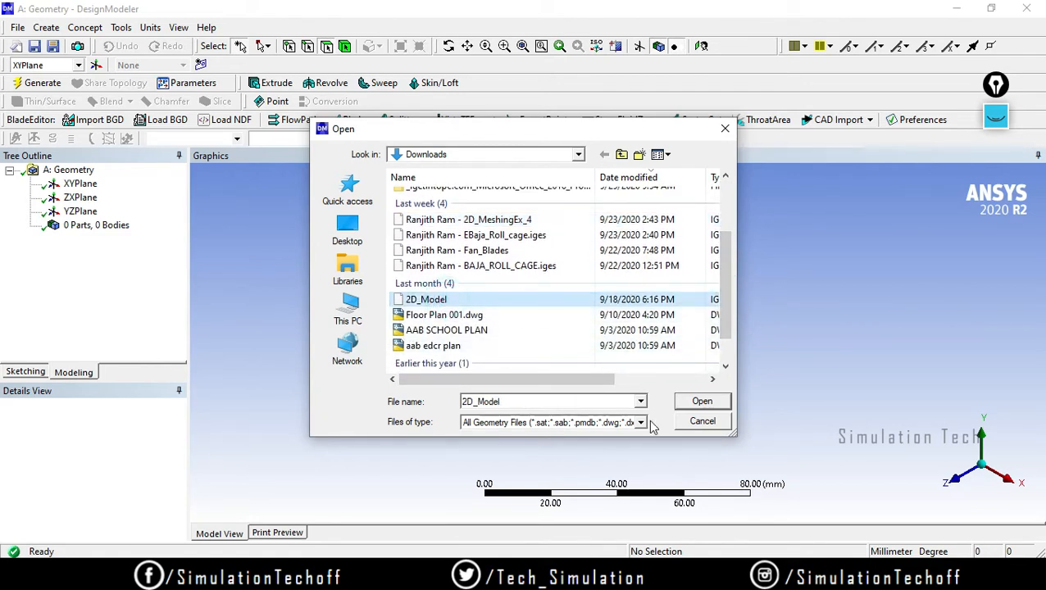
left_click_drag(574, 378, 641, 378)
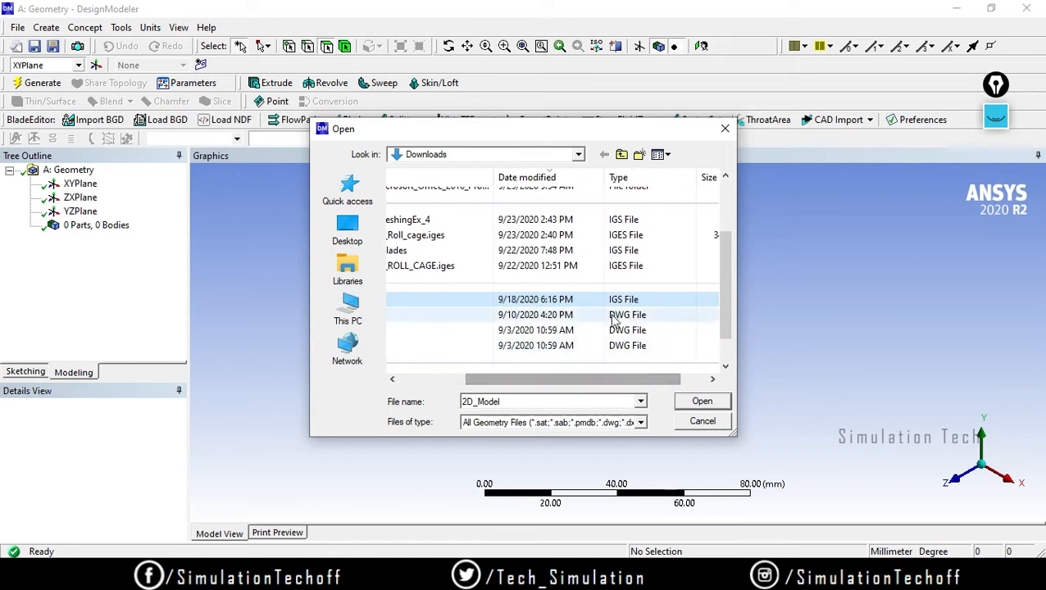
left_click(702, 401)
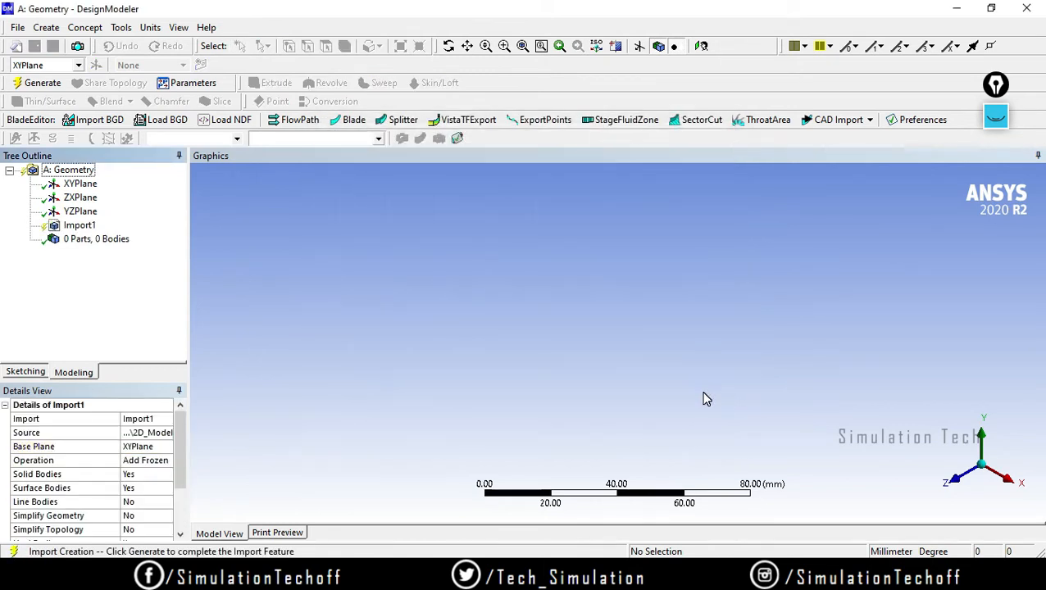
left_click(32, 85)
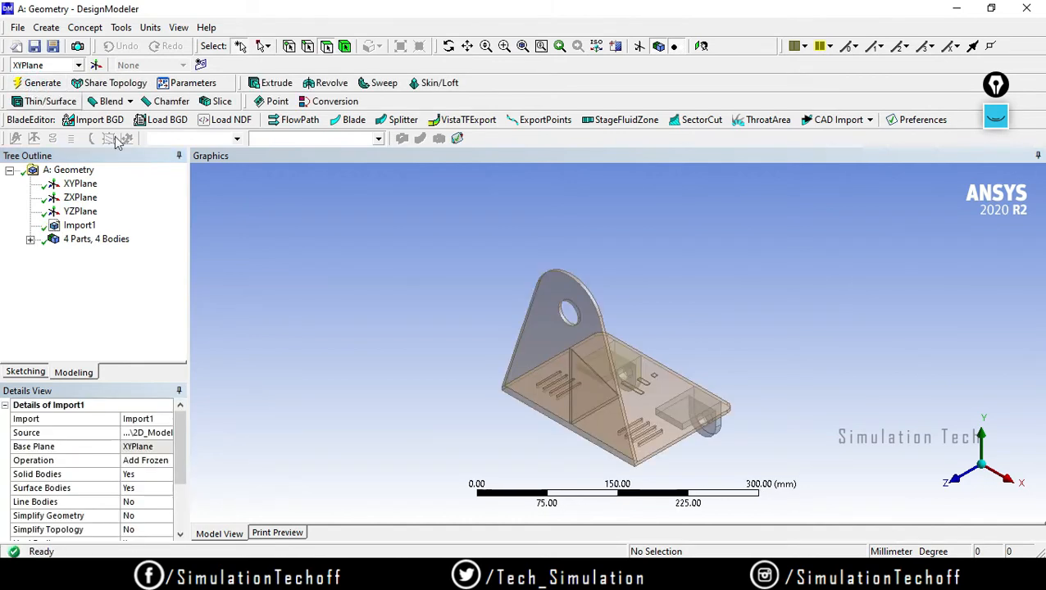
Examine the imported bracket from several angles, focusing on the three small rectangular pads on its base plate.
middle_click_drag(607, 361, 683, 447)
scroll(668, 447, "up", 10)
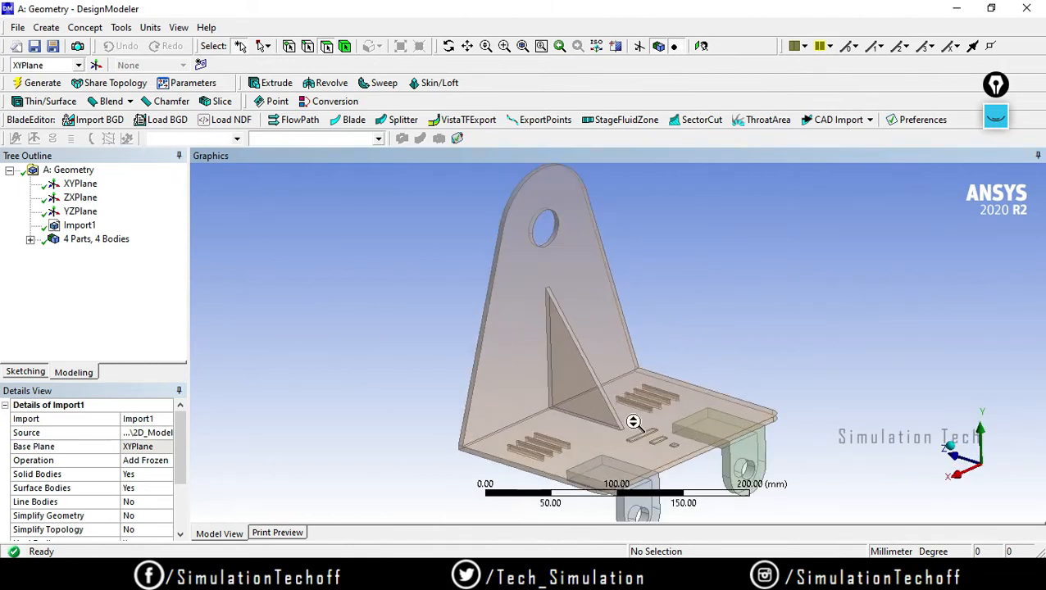
middle_click_drag(657, 431, 568, 262, "ctrl")
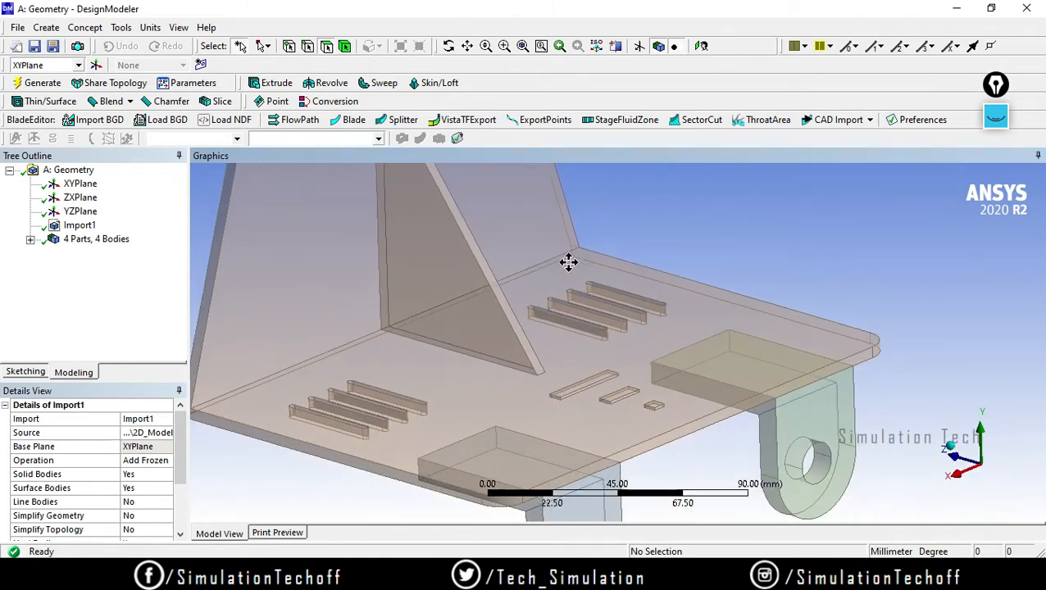
scroll(619, 420, "up", 5)
scroll(614, 418, "up", 8)
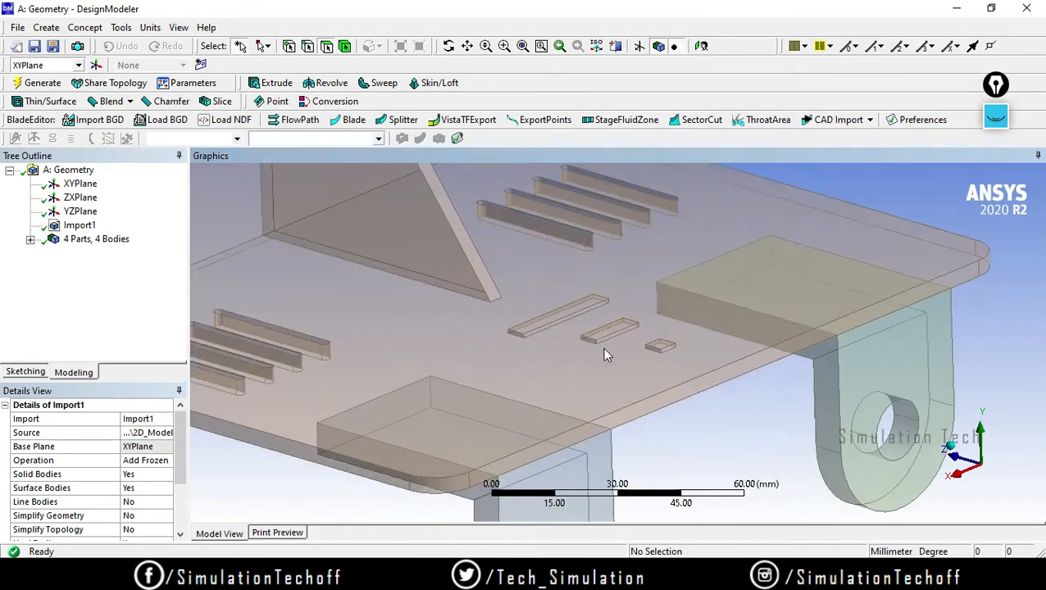
middle_click_drag(464, 377, 465, 398)
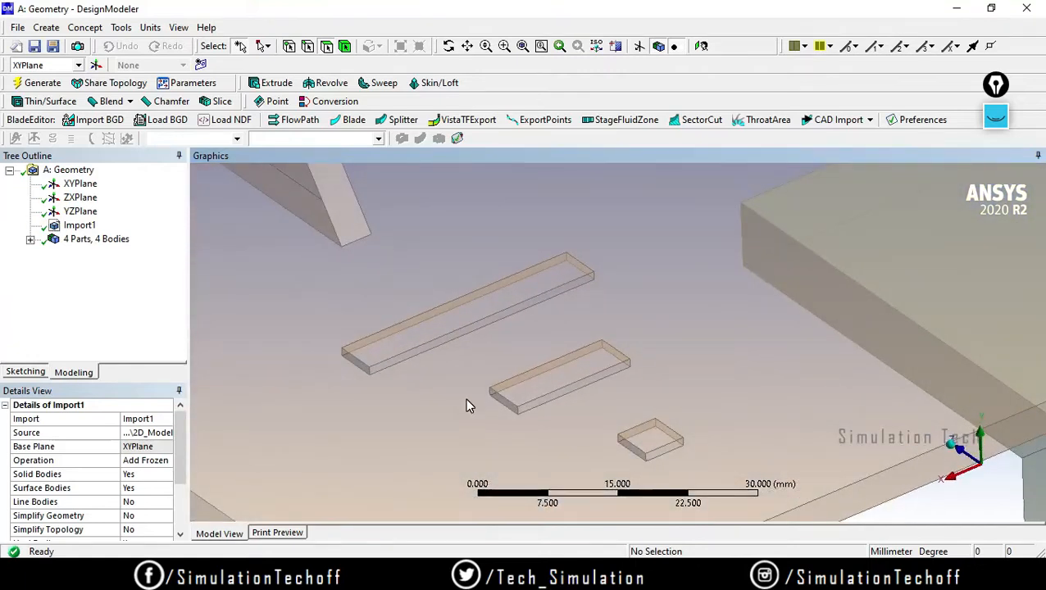
scroll(474, 392, "down", 5)
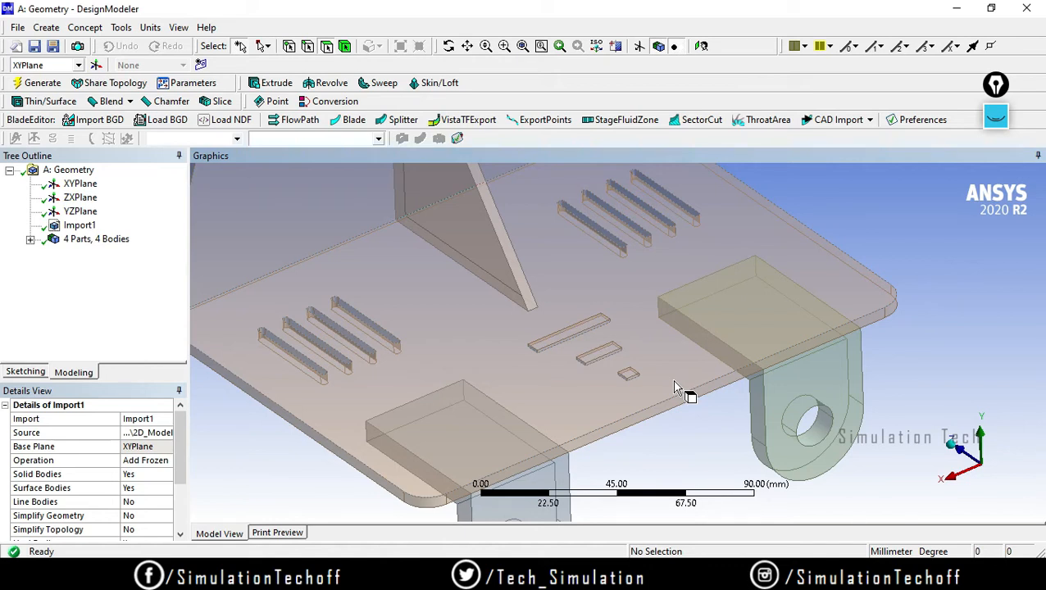
scroll(548, 367, "up", 2)
scroll(549, 373, "down", 4)
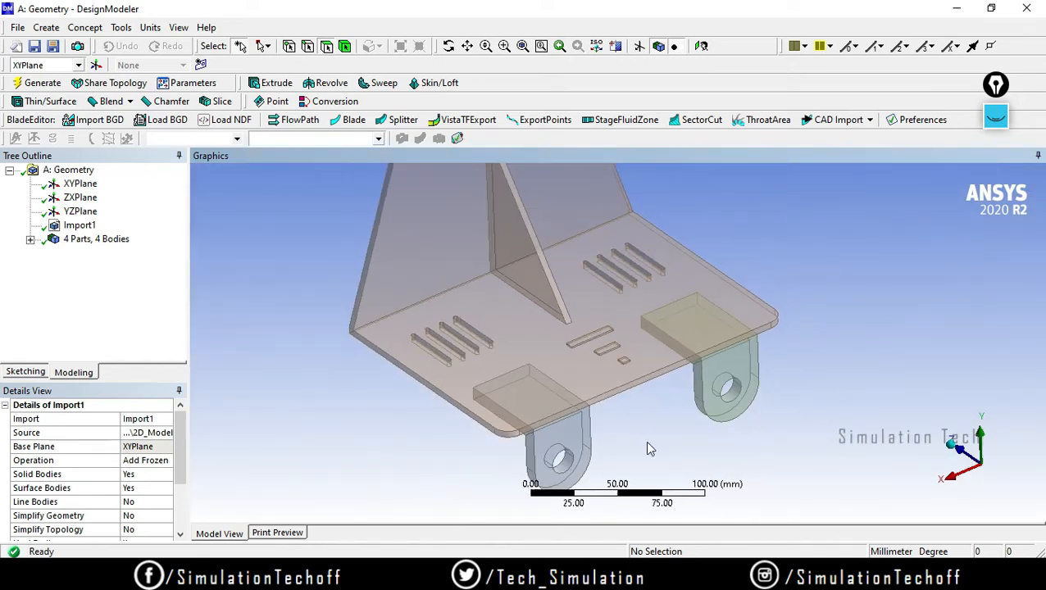
middle_click_drag(647, 449, 657, 393)
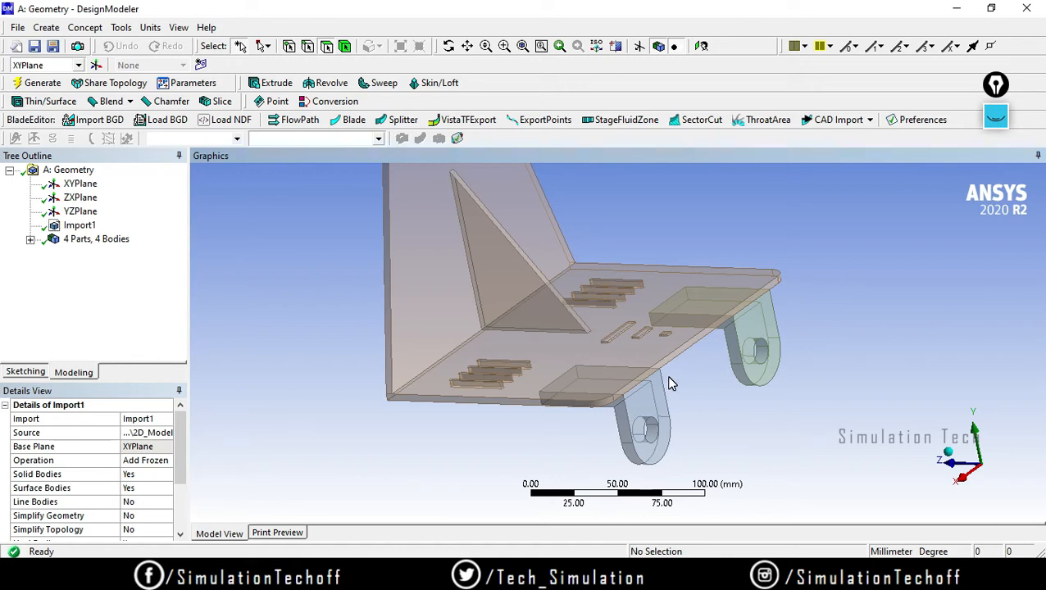
scroll(670, 384, "up", 5)
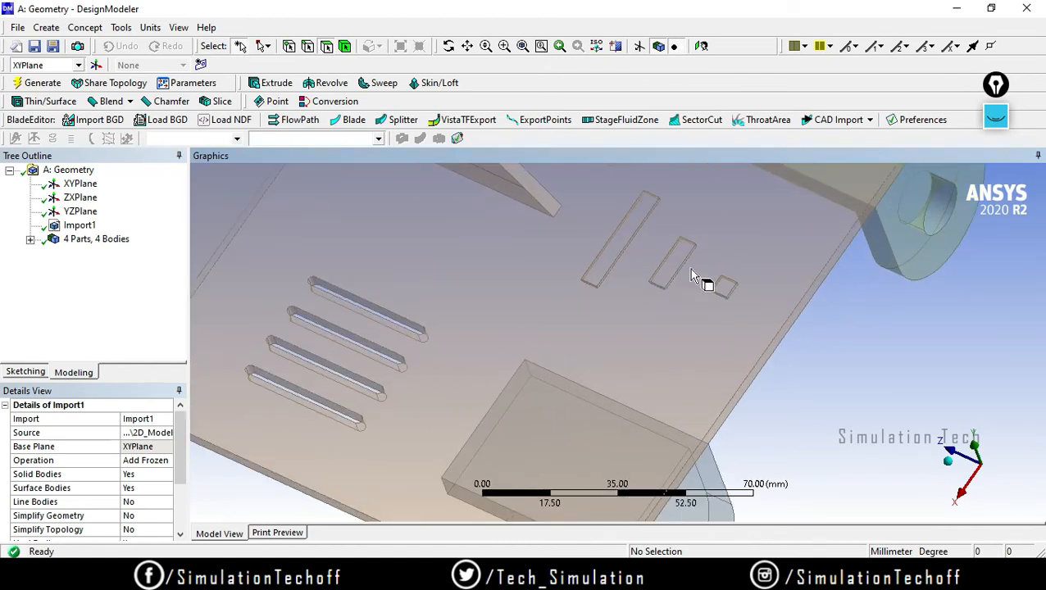
scroll(691, 277, "up", 3)
middle_click_drag(492, 366, 561, 356)
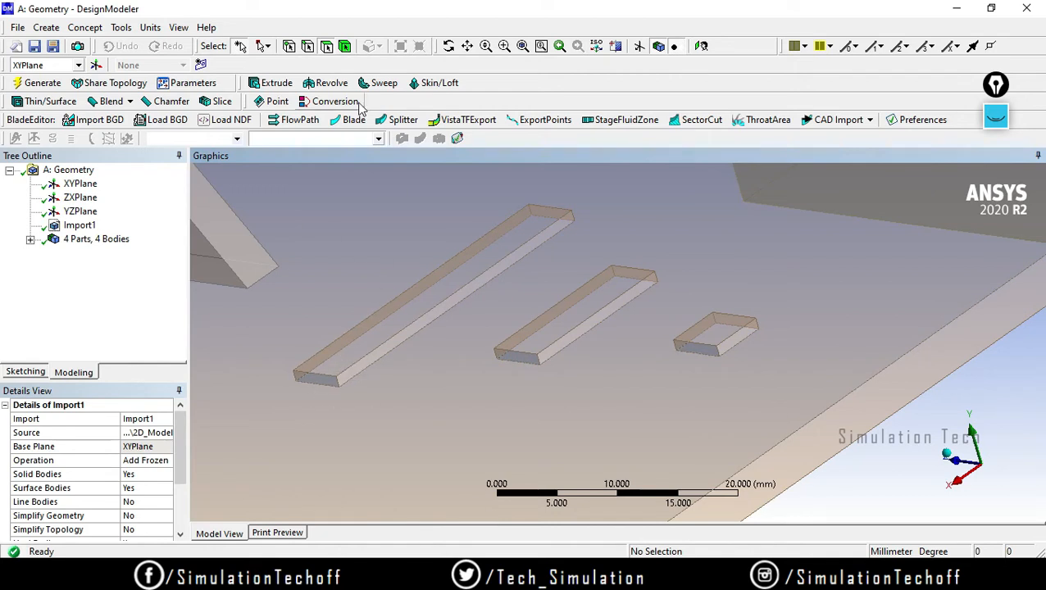
Select together the top, front end and near side faces of the long, medium and small rectangular pads.
left_click(352, 367)
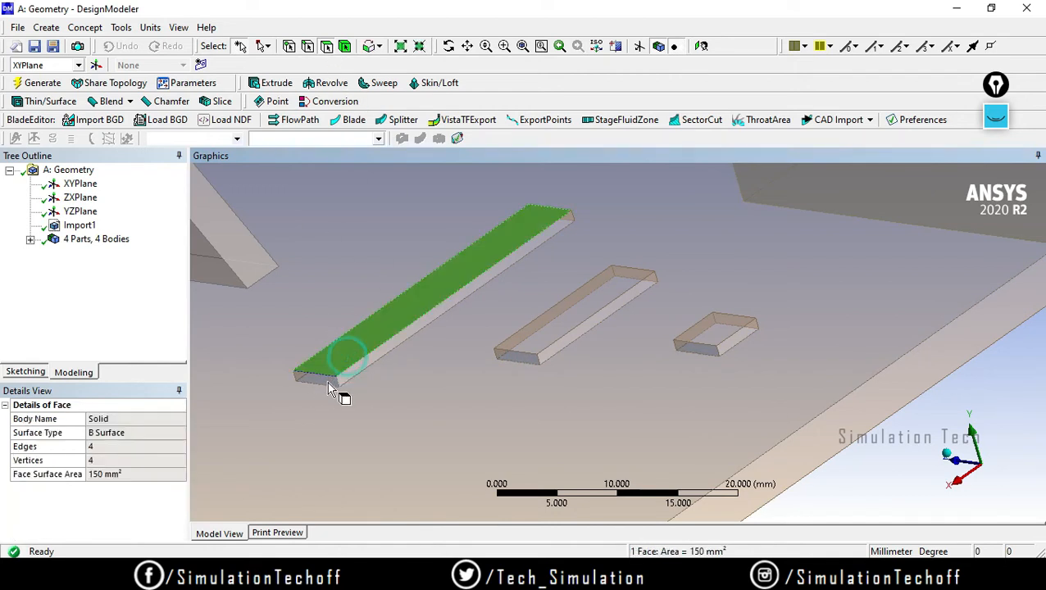
left_click(335, 380, "ctrl")
left_click(360, 373, "ctrl")
left_click(537, 348, "ctrl")
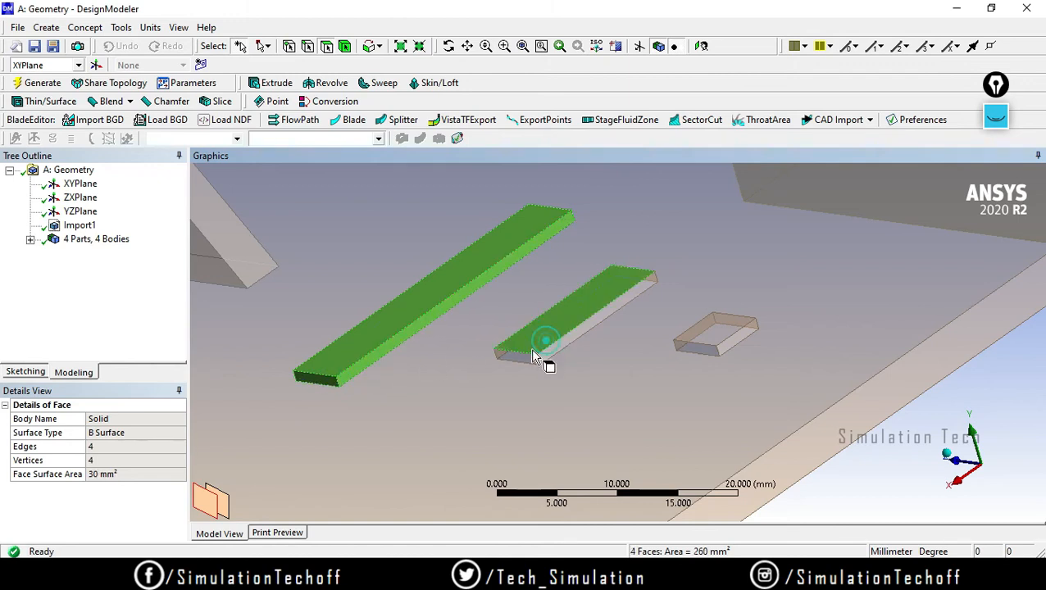
left_click(525, 358, "ctrl")
left_click(562, 356, "ctrl")
left_click(574, 342, "ctrl")
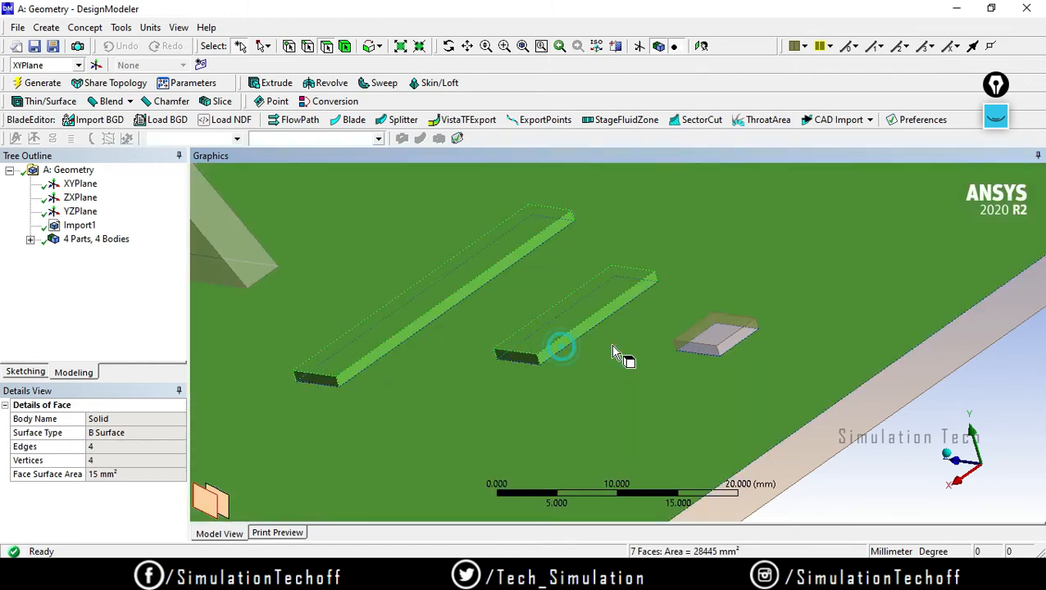
left_click(735, 348, "ctrl")
left_click(720, 332, "ctrl")
left_click(698, 352, "ctrl")
scroll(374, 317, "up", 5)
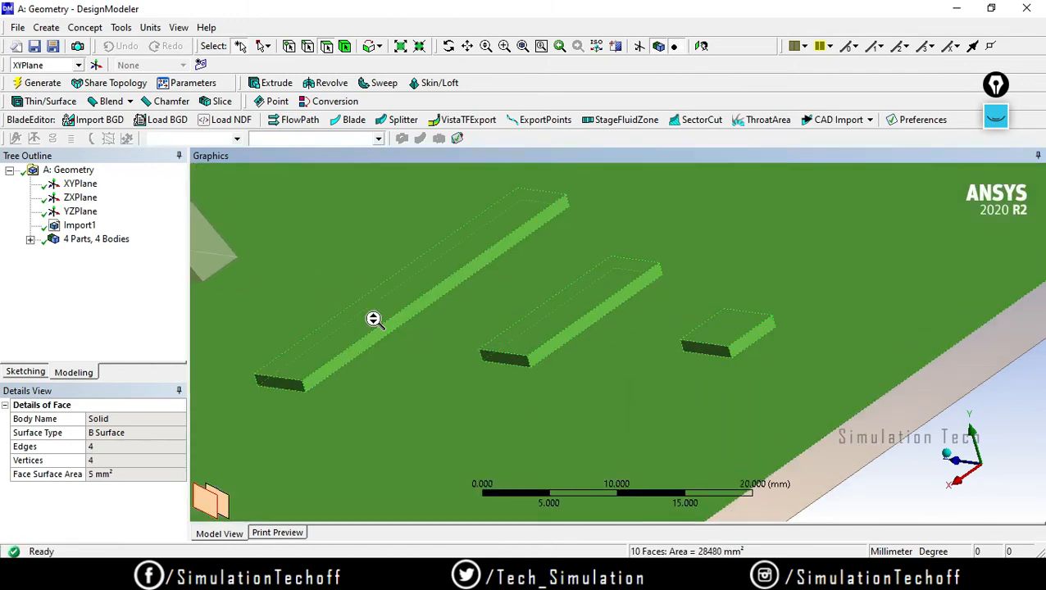
Add the remaining hidden side and end faces of the three pads to the selection, and deselect the base plate's face.
middle_click_drag(427, 358, 497, 302)
scroll(500, 299, "down", 8)
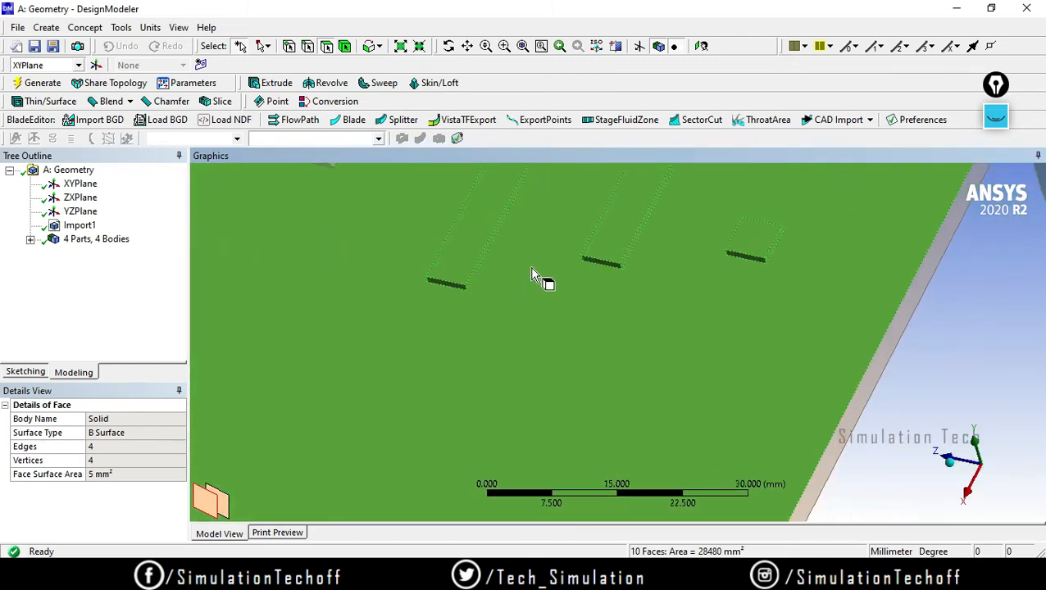
middle_click_drag(612, 304, 467, 378)
scroll(428, 361, "up", 3)
scroll(428, 361, "up", 3)
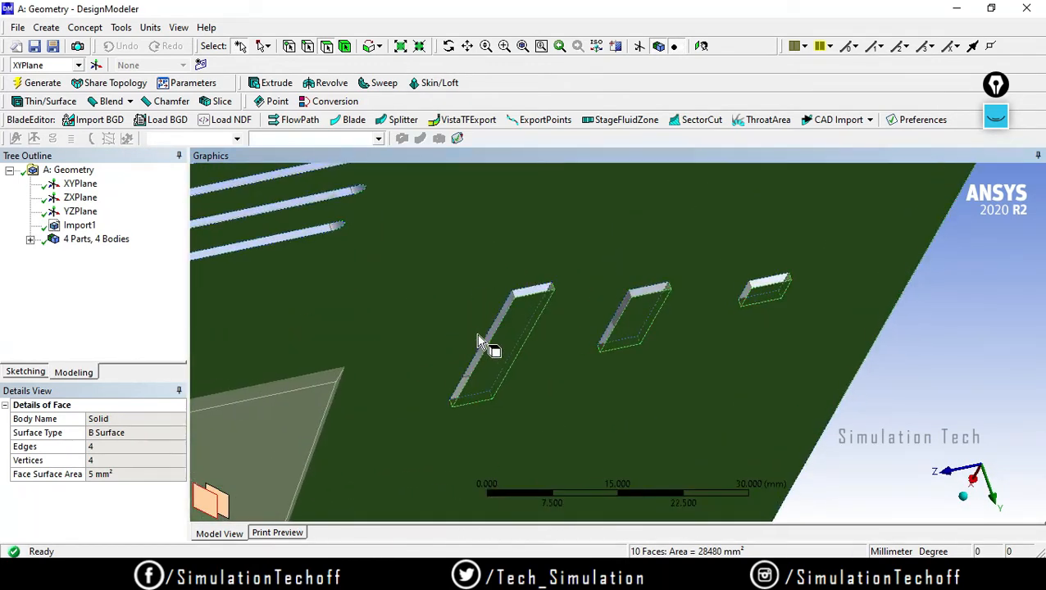
left_click(492, 330)
left_click(534, 293)
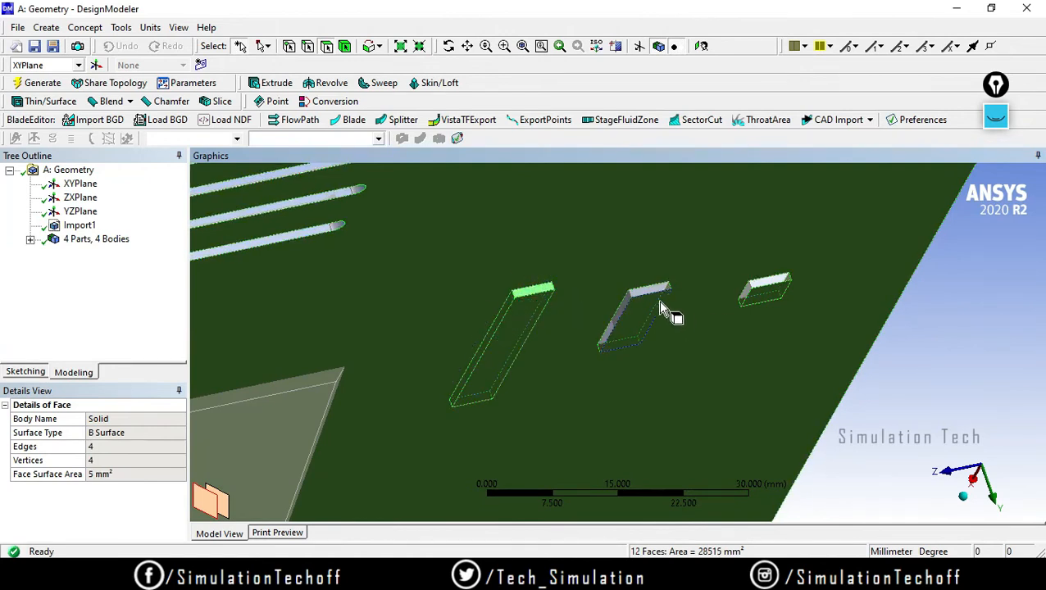
left_click(761, 292, "ctrl")
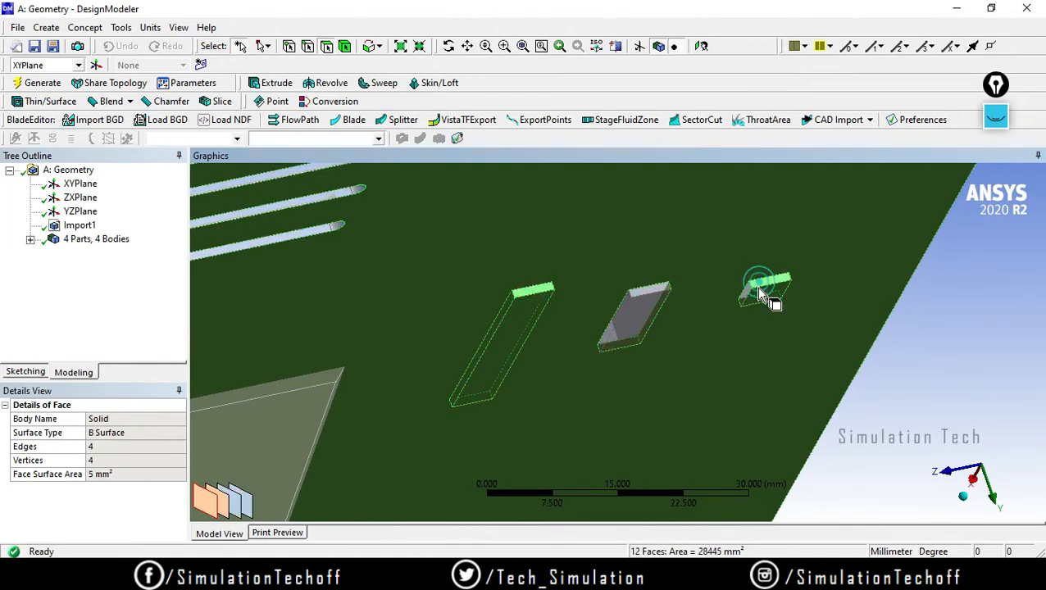
left_click(642, 290, "ctrl")
left_click(621, 312, "ctrl")
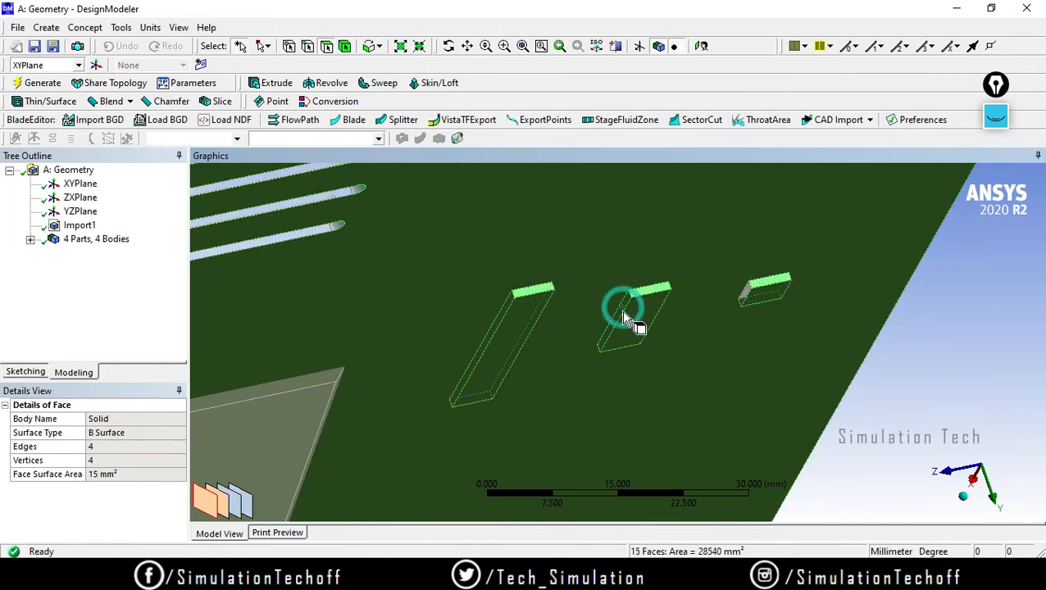
scroll(809, 373, "up", 4)
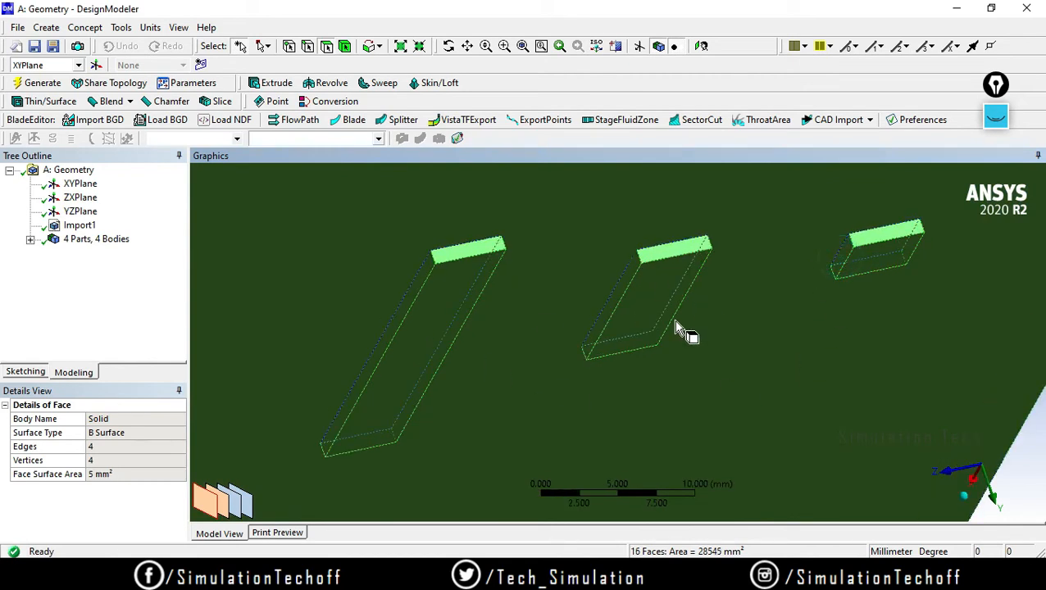
left_click(659, 276, "ctrl")
left_click(298, 268)
Examine the selected faces of the three pads from below and above the base plate.
scroll(498, 374, "down", 6)
scroll(613, 442, "down", 2)
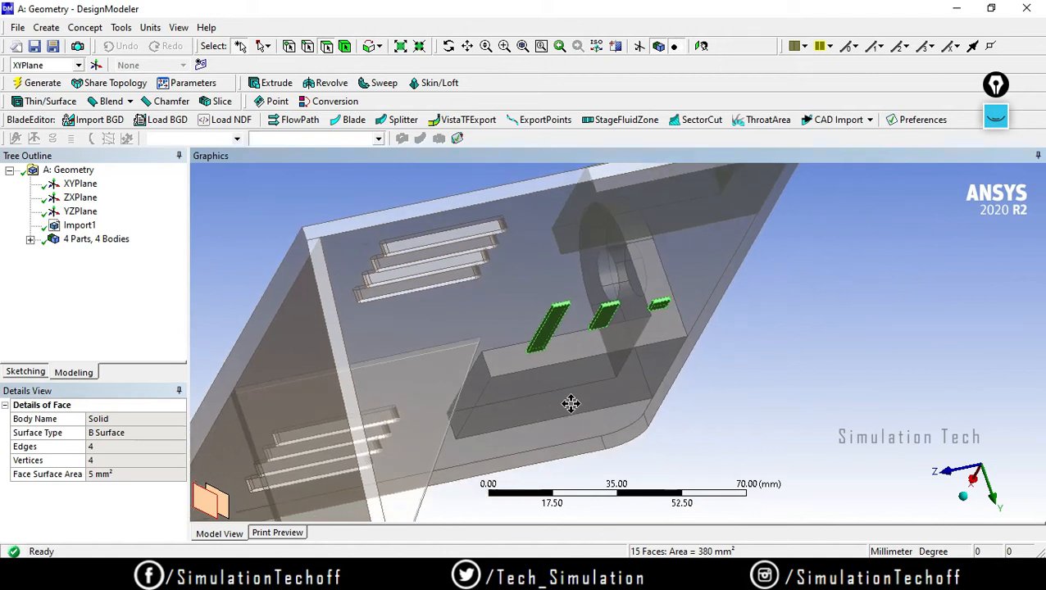
scroll(565, 410, "up", 3)
middle_click_drag(558, 393, 593, 303)
scroll(668, 490, "up", 2)
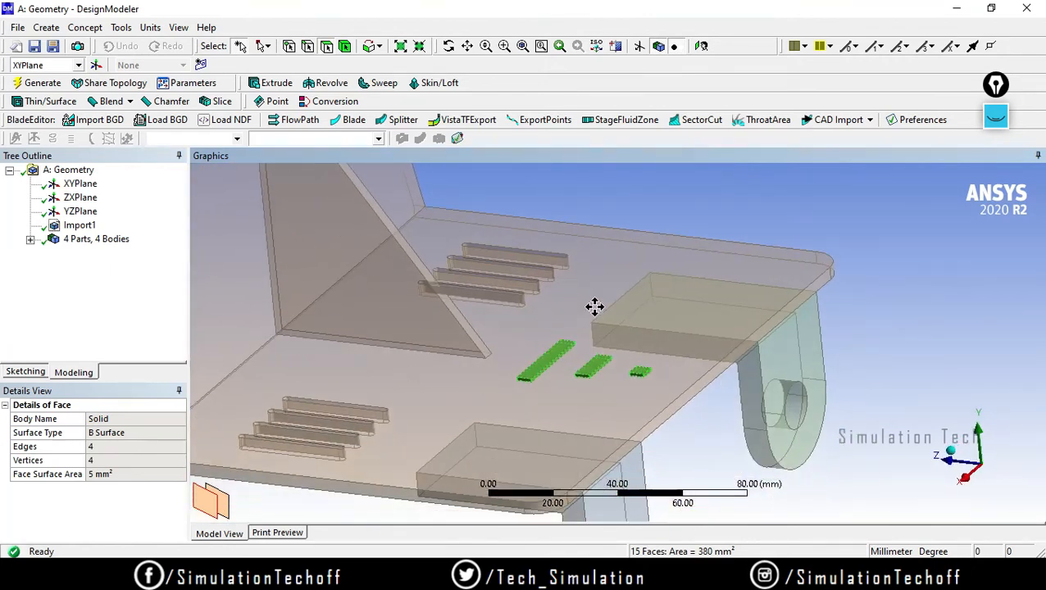
scroll(593, 385, "up", 4)
middle_click_drag(595, 411, 640, 311, "ctrl")
scroll(644, 312, "up", 1)
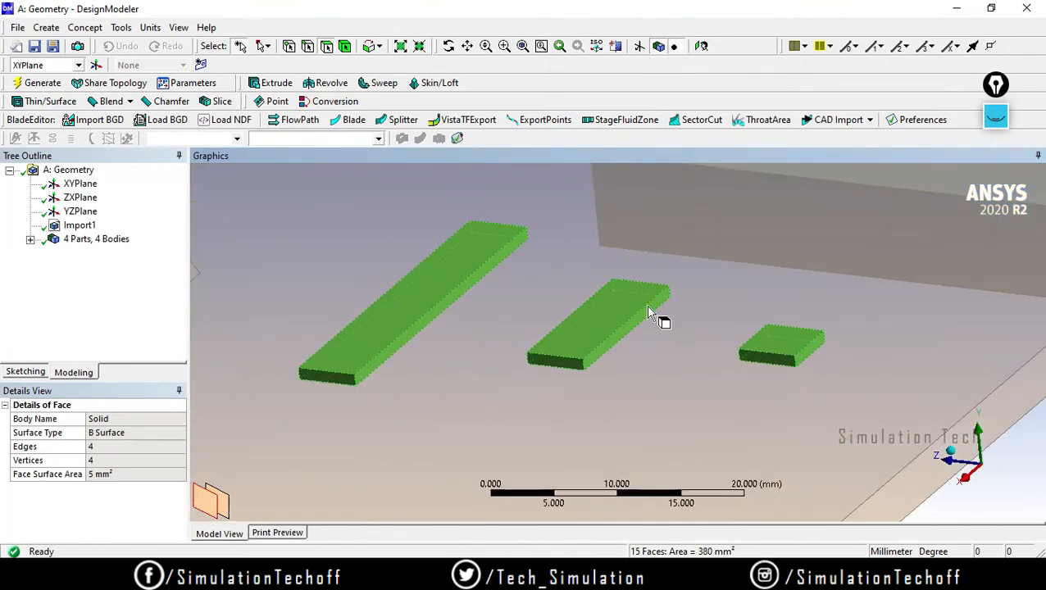
Create a Face Delete feature from the 15 selected pad faces and bring up its healing method options.
left_click(83, 30)
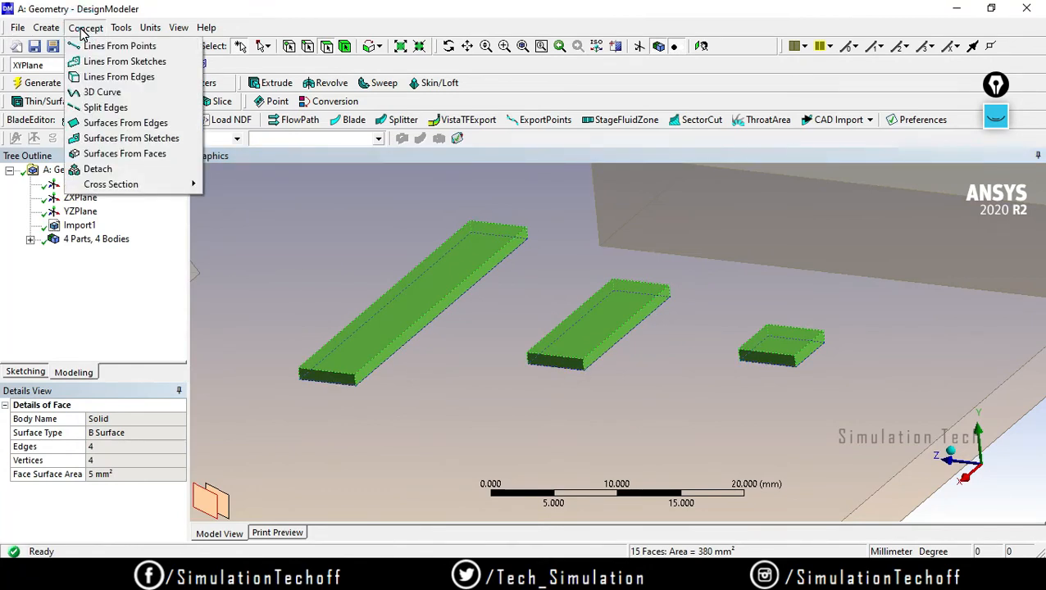
mouse_move(38, 35)
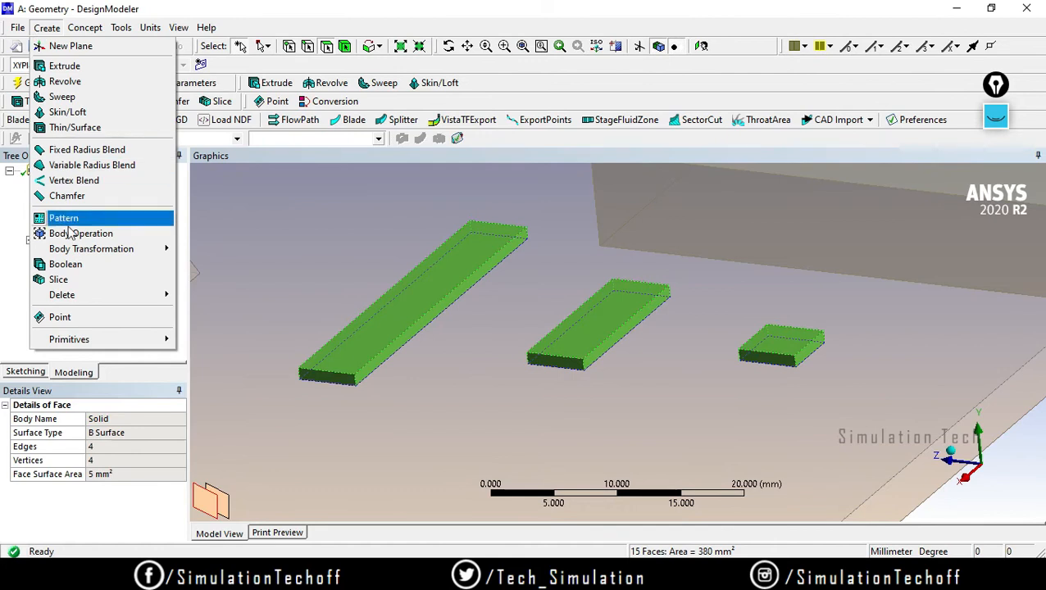
mouse_move(59, 305)
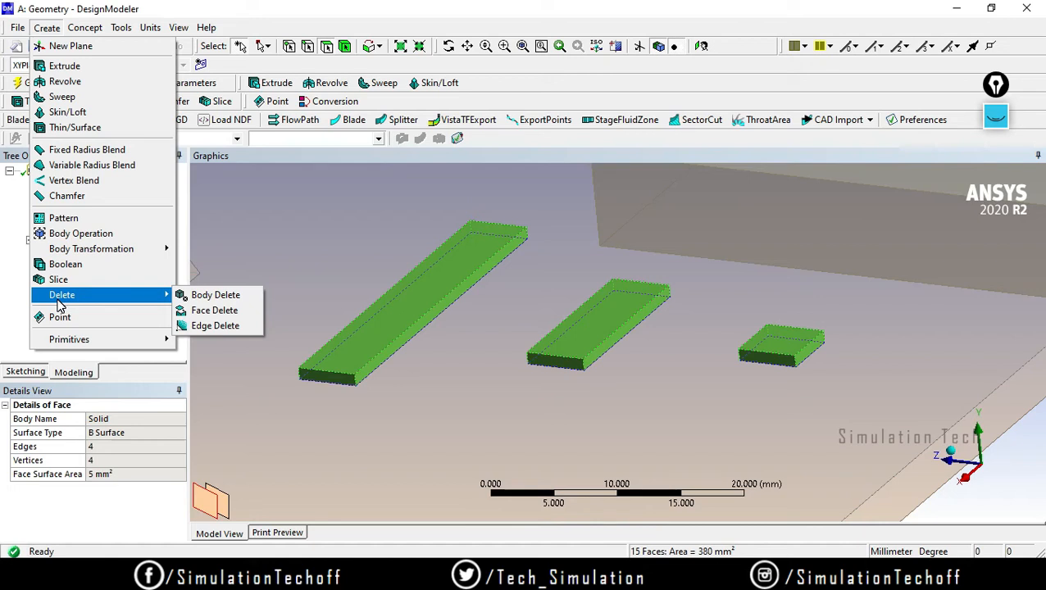
left_click(224, 317)
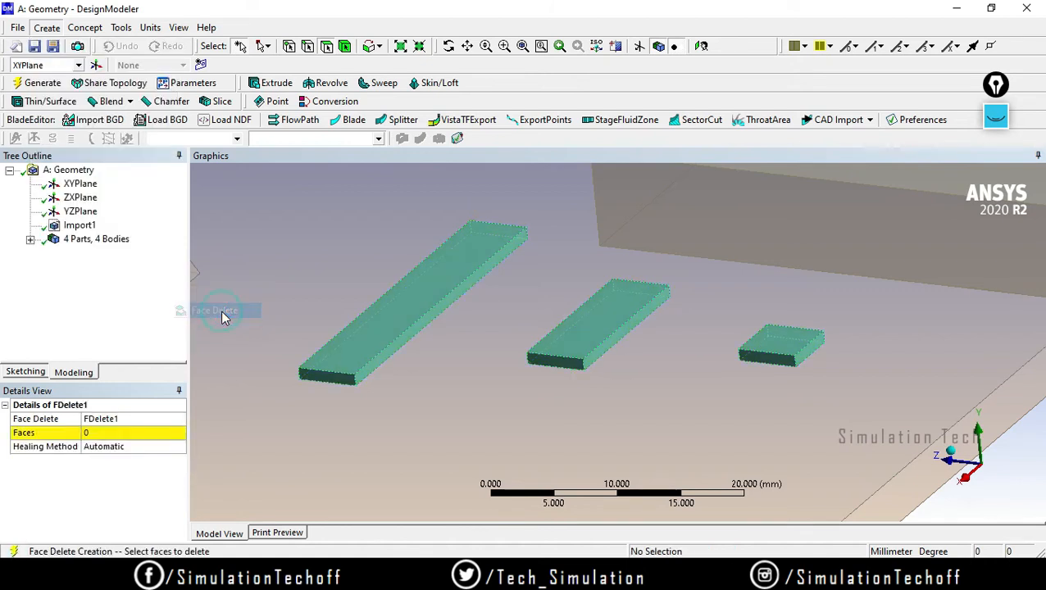
left_click(108, 433)
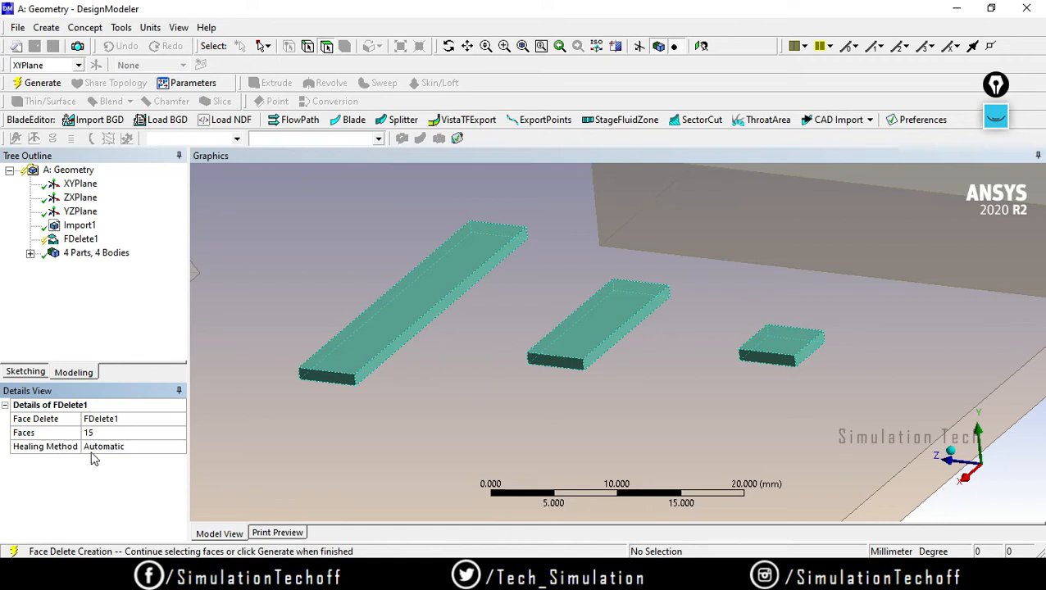
left_click(161, 451)
left_click(179, 450)
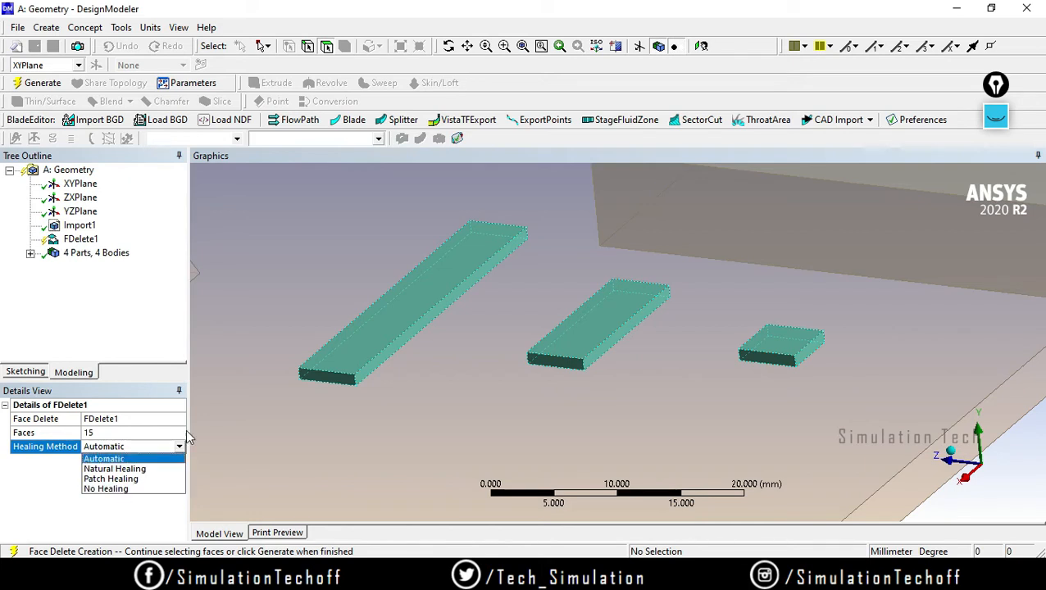
left_click(994, 116)
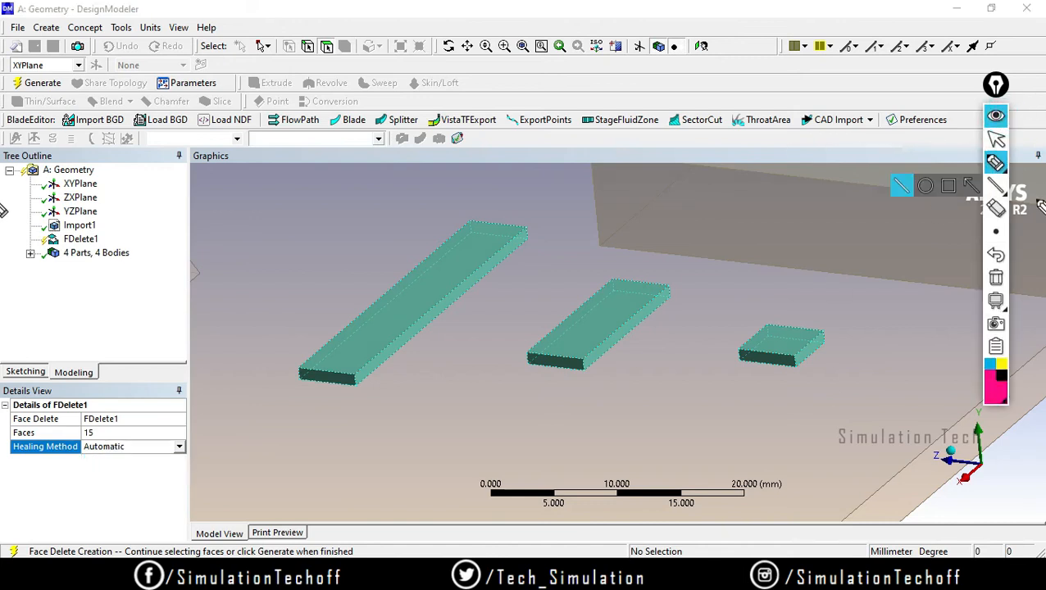
mouse_move(379, 220)
left_mouse_down()
mouse_move(328, 345)
mouse_move(339, 357)
mouse_move(481, 361)
mouse_move(439, 243)
mouse_move(446, 221)
mouse_move(381, 226)
left_mouse_up()
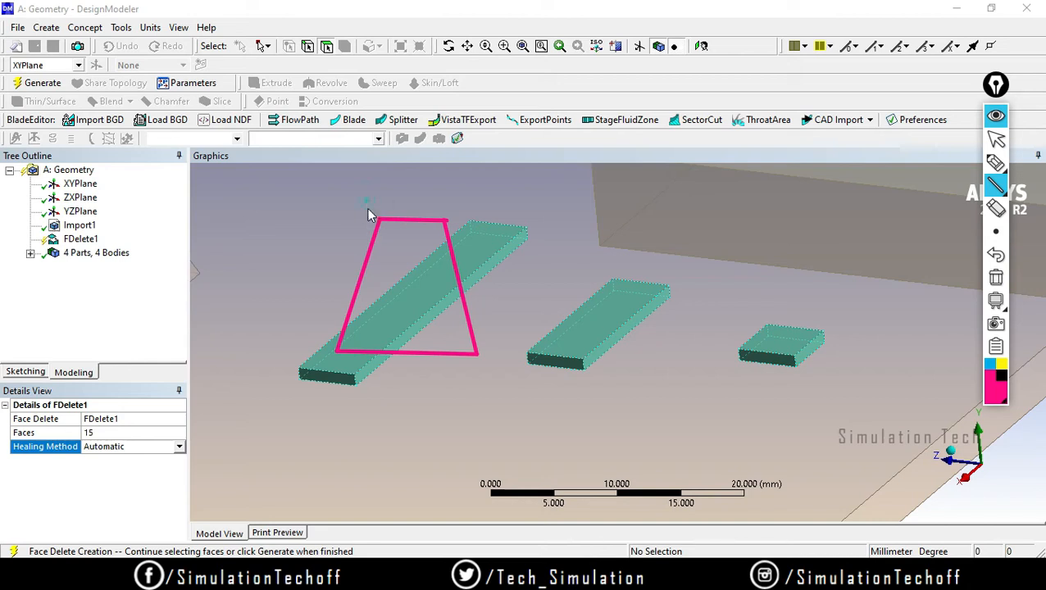
mouse_move(366, 200)
left_mouse_down()
mouse_move(468, 199)
mouse_move(462, 224)
mouse_move(411, 226)
mouse_move(359, 227)
mouse_move(366, 204)
left_mouse_up()
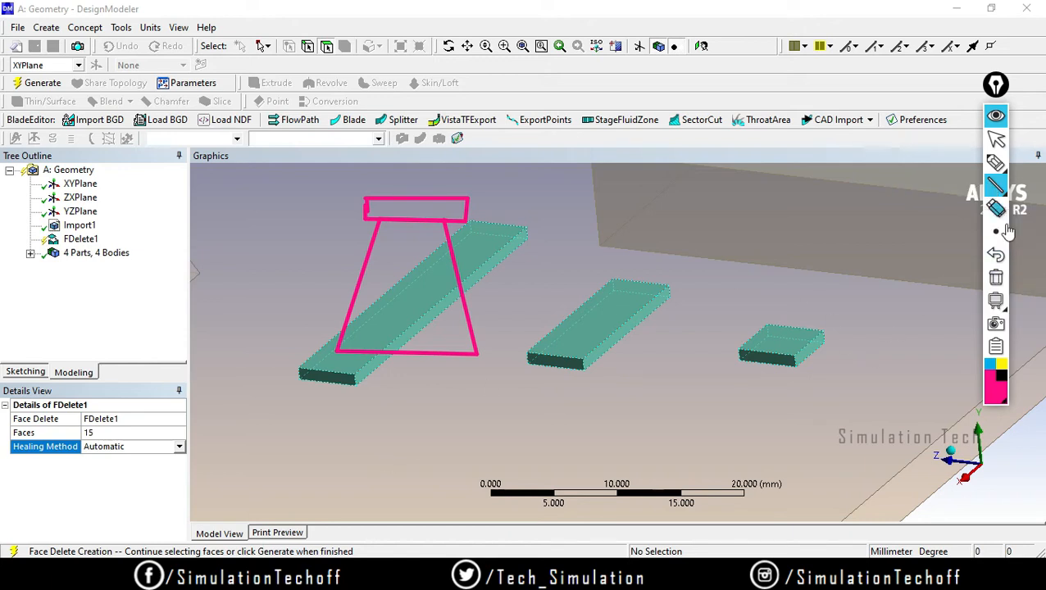
left_click(996, 257)
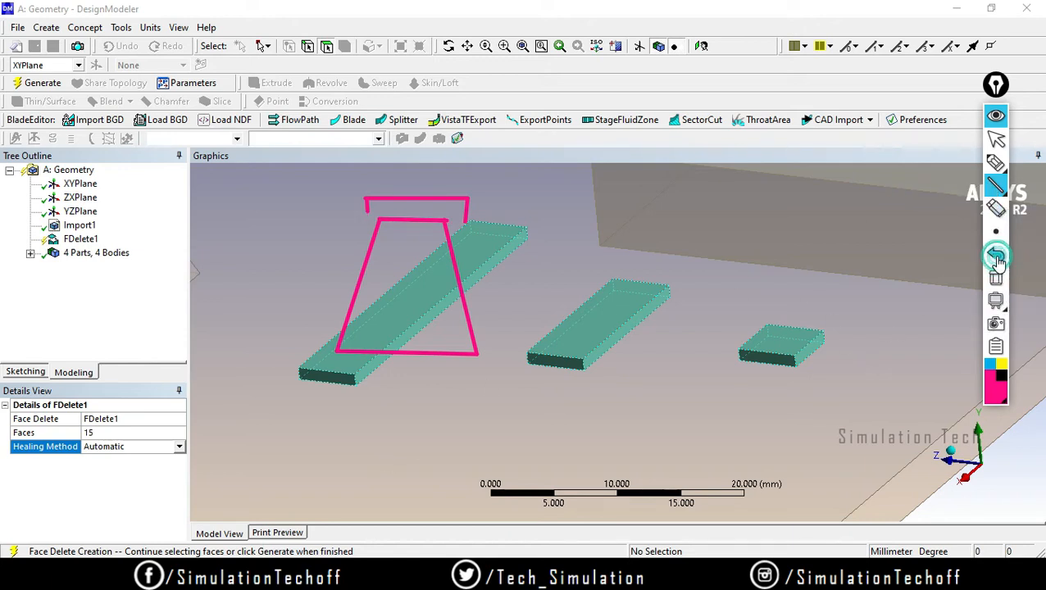
left_click(996, 257)
left_click(997, 257)
left_click(997, 257)
left_click(996, 257)
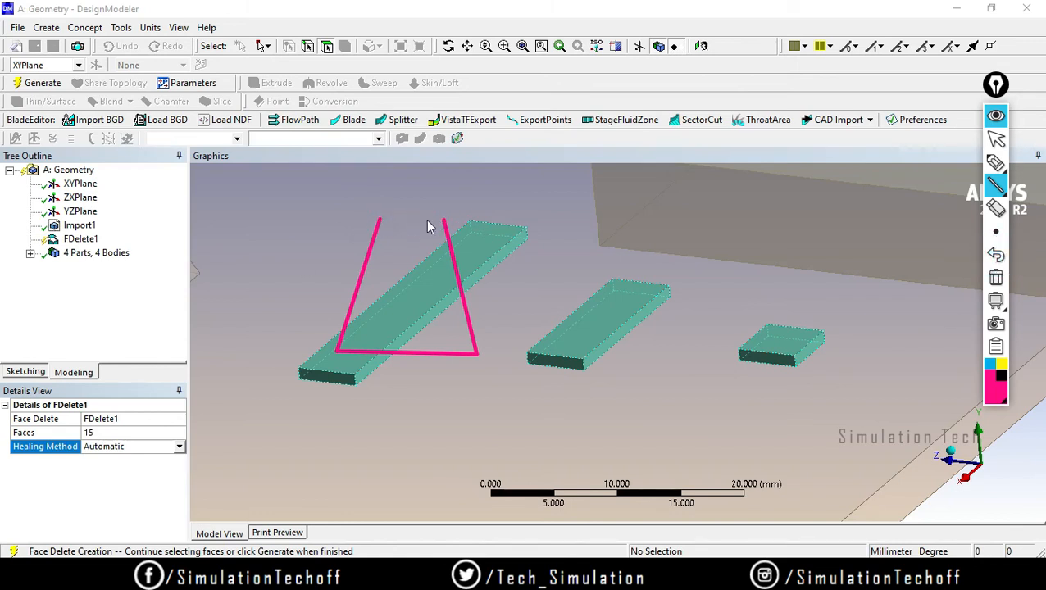
left_click(990, 364)
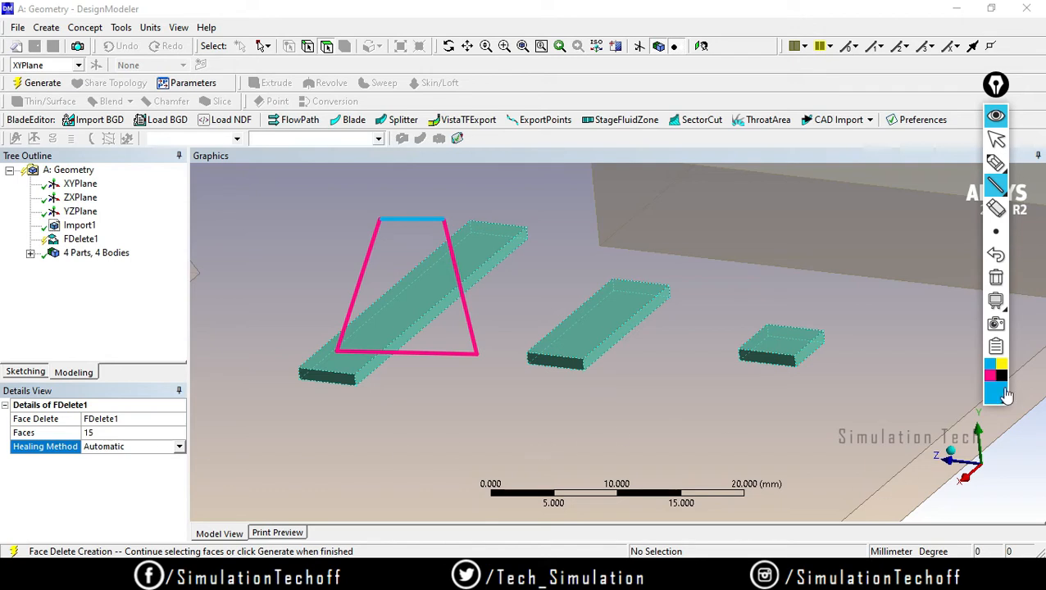
left_click(996, 254)
left_click(996, 162)
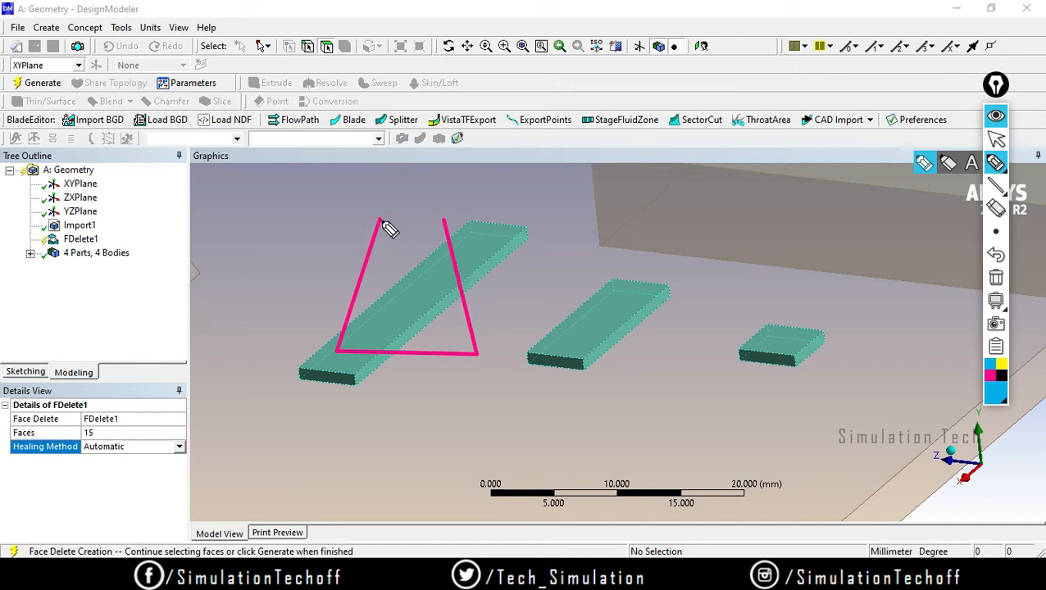
left_click_drag(388, 229, 424, 136)
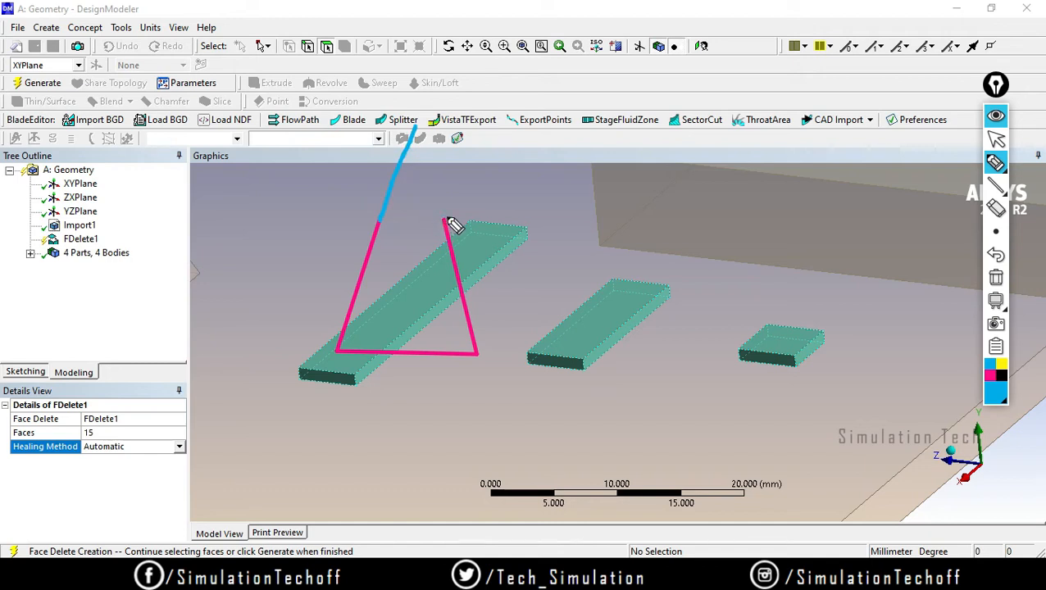
left_click_drag(443, 221, 416, 131)
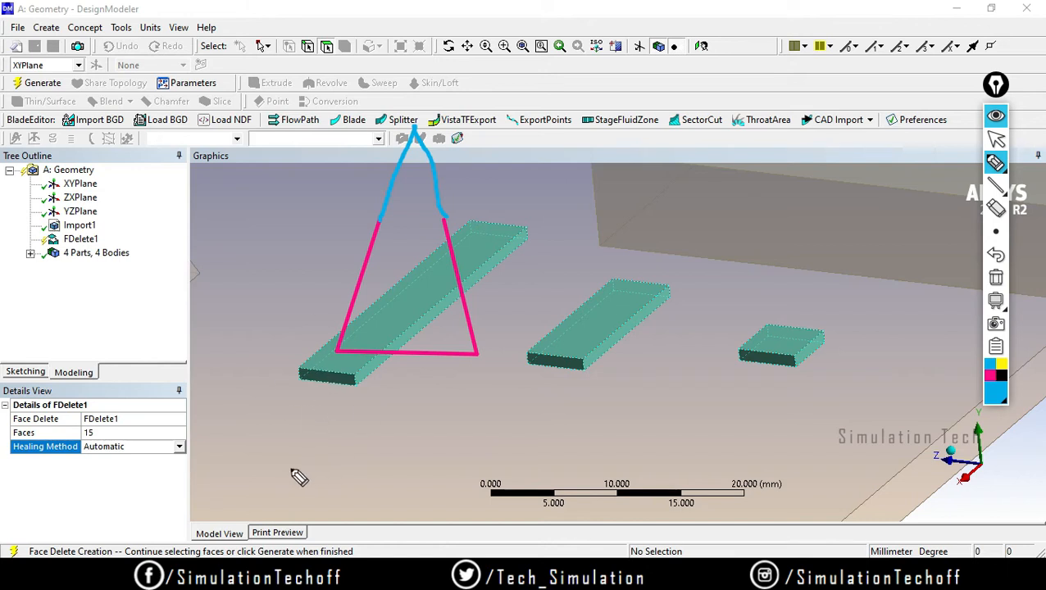
mouse_move(350, 474)
left_mouse_down()
mouse_move(468, 424)
mouse_move(355, 498)
left_mouse_up()
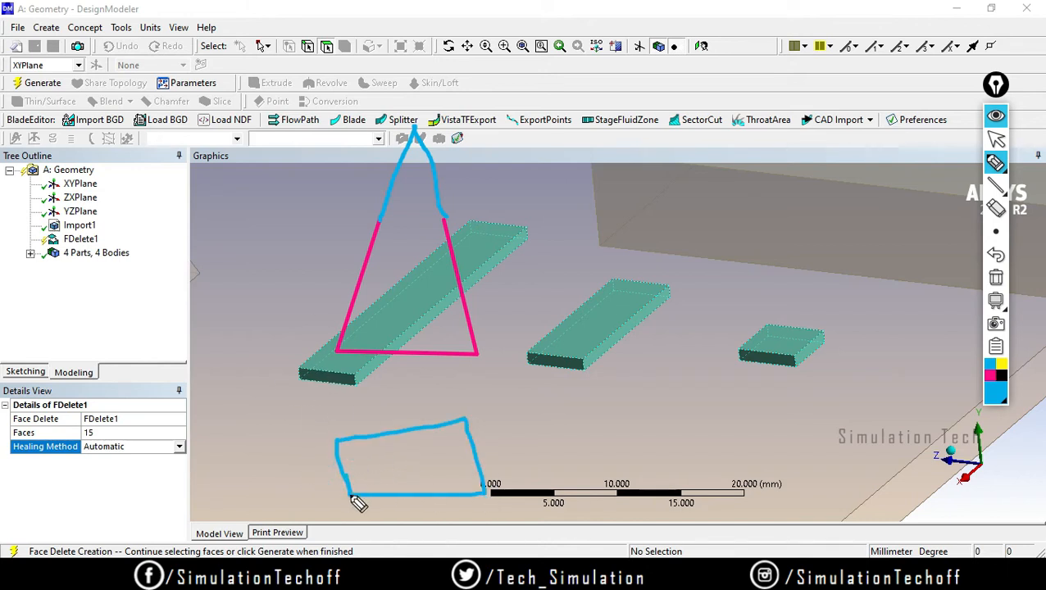
mouse_move(375, 455)
left_mouse_down()
mouse_move(429, 467)
mouse_move(385, 483)
left_mouse_up()
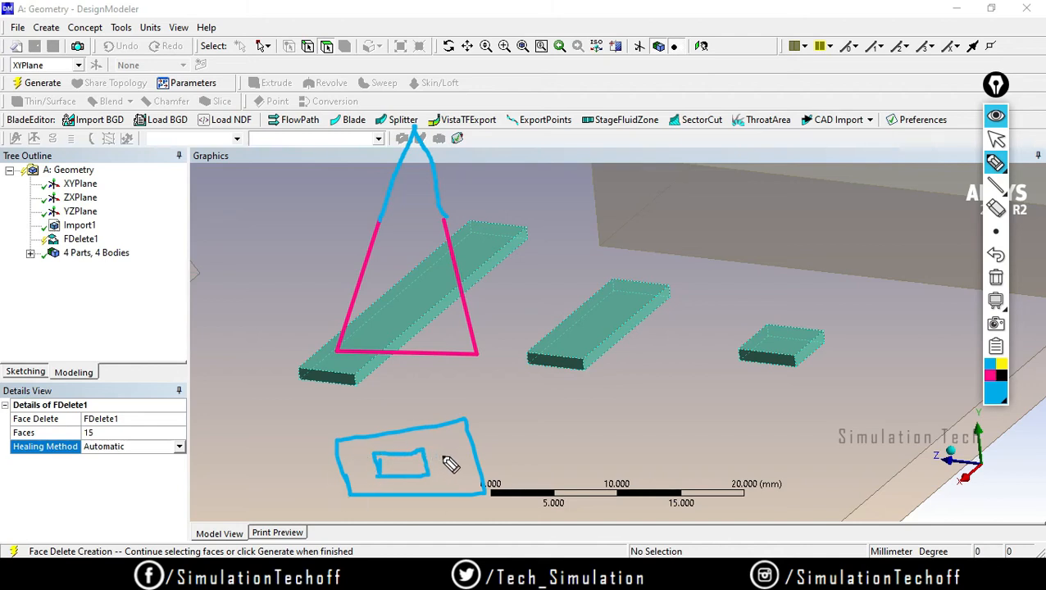
mouse_move(408, 468)
left_mouse_down()
mouse_move(427, 465)
mouse_move(406, 476)
mouse_move(403, 462)
mouse_move(407, 474)
mouse_move(369, 469)
mouse_move(408, 463)
mouse_move(410, 487)
mouse_move(404, 474)
mouse_move(422, 479)
left_mouse_up()
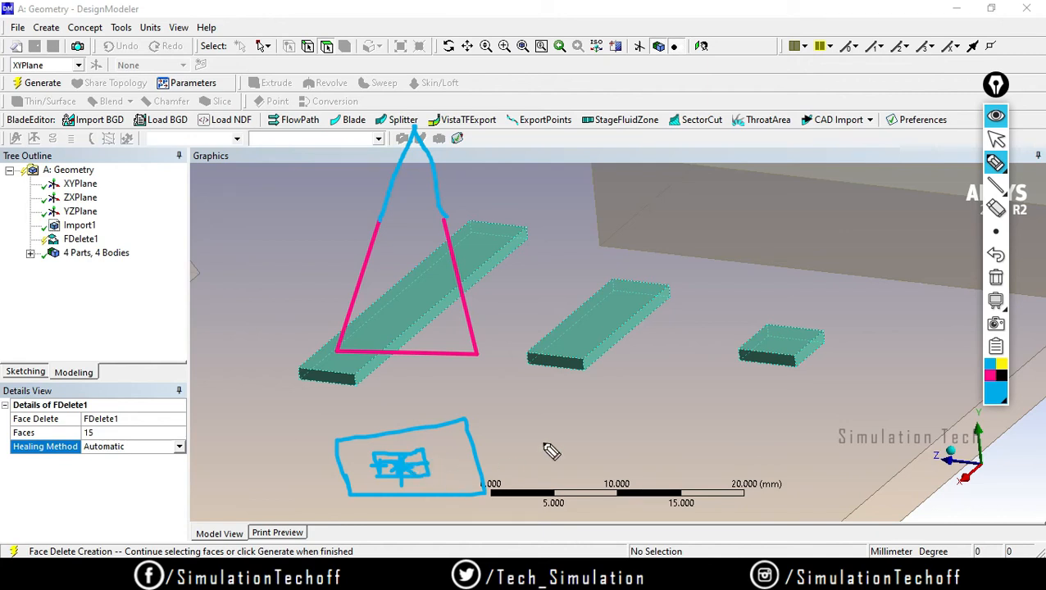
mouse_move(619, 482)
left_mouse_down()
mouse_move(728, 393)
mouse_move(626, 477)
left_mouse_up()
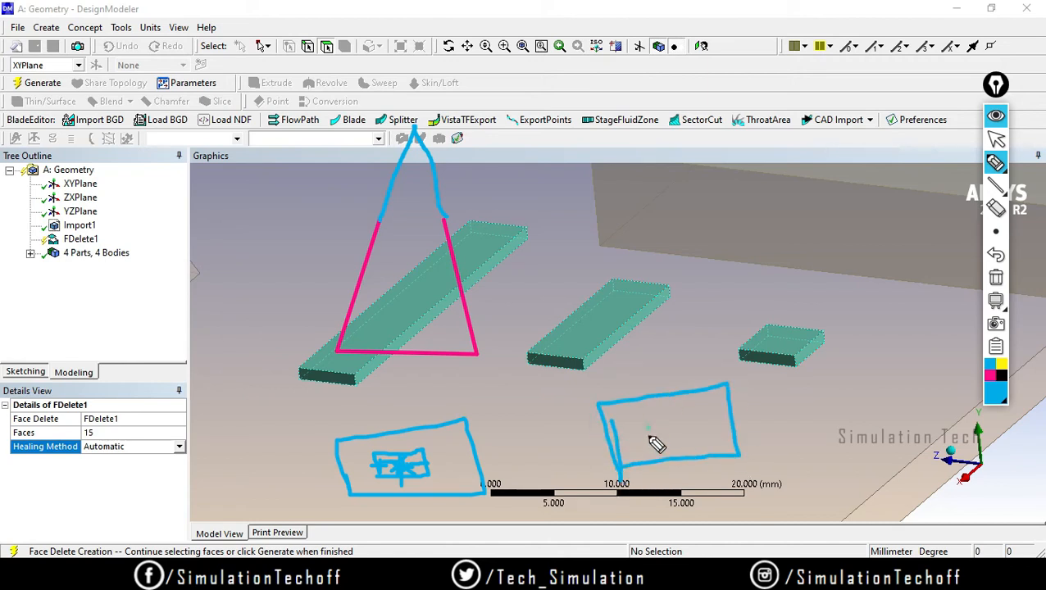
mouse_move(644, 439)
left_mouse_down()
mouse_move(691, 425)
mouse_move(648, 451)
mouse_move(674, 422)
mouse_move(660, 432)
mouse_move(668, 428)
left_mouse_up()
mouse_move(675, 424)
left_mouse_down()
mouse_move(666, 426)
mouse_move(679, 439)
mouse_move(662, 415)
mouse_move(670, 422)
left_mouse_up()
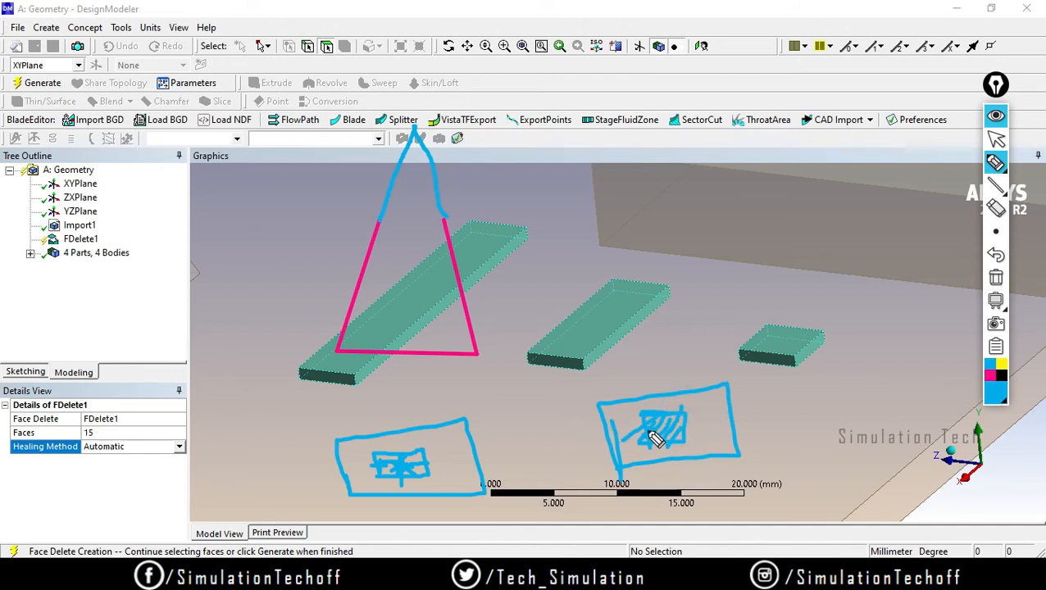
left_click(995, 277)
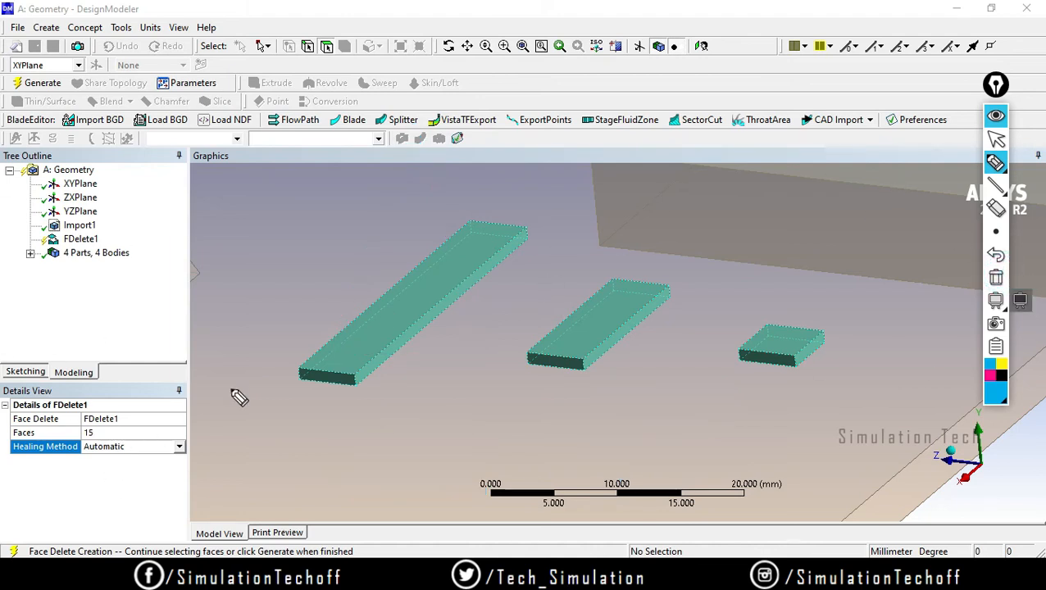
left_click(996, 139)
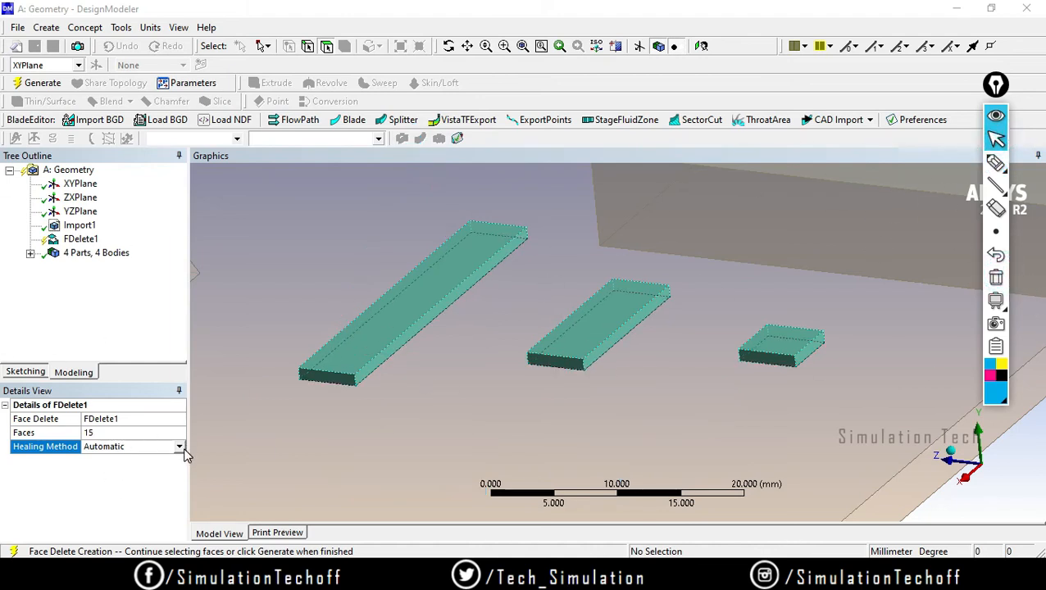
Set the face deletion's healing method to Natural Healing and generate the feature.
left_click(178, 446)
left_click(135, 461)
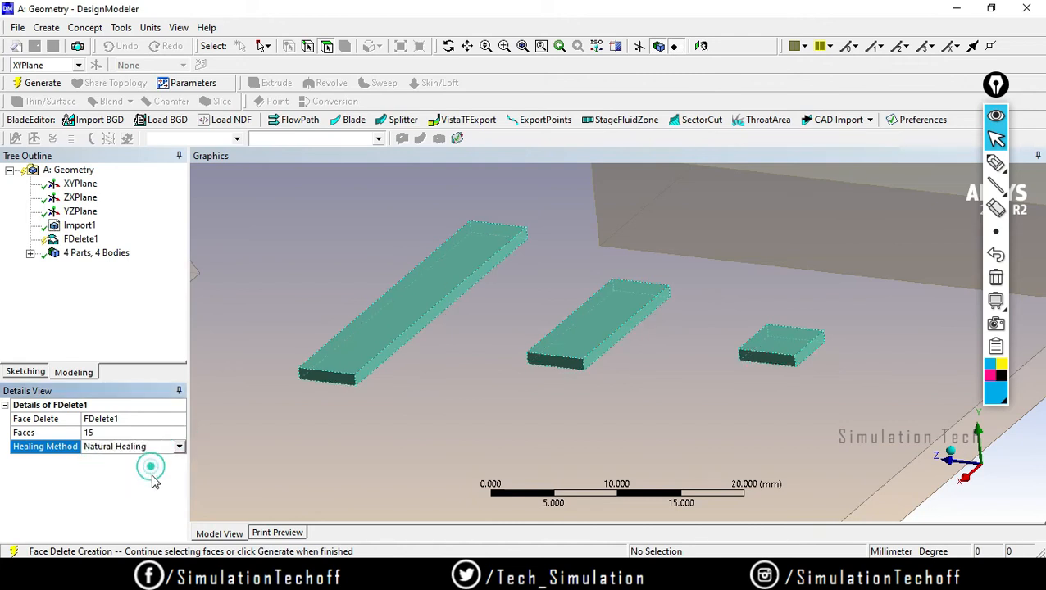
left_click(37, 83)
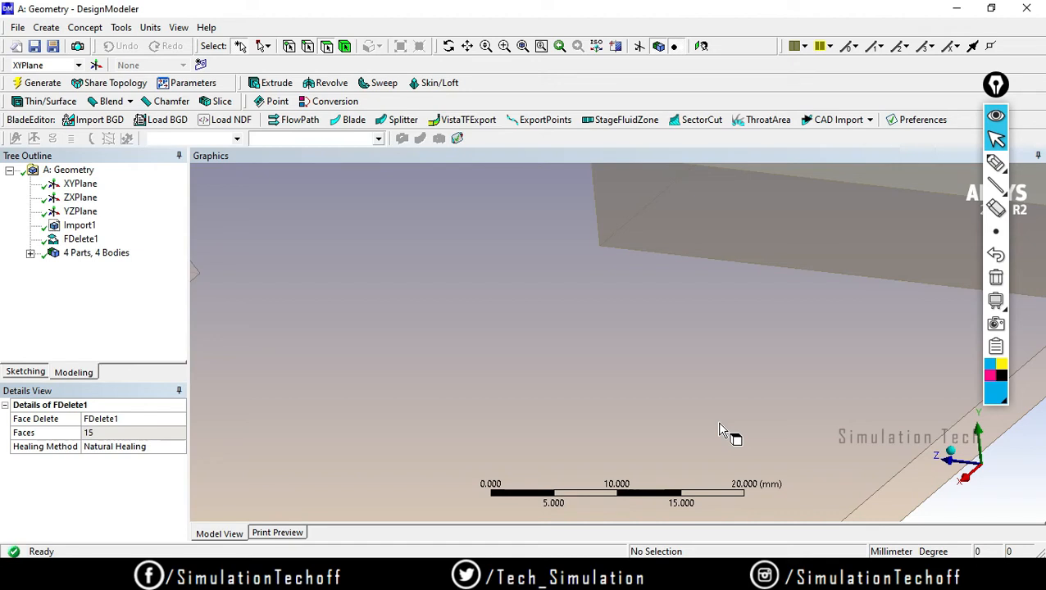
Switch the face deletion's healing method to Patch Healing and regenerate the model.
left_click(135, 447)
left_click(180, 446)
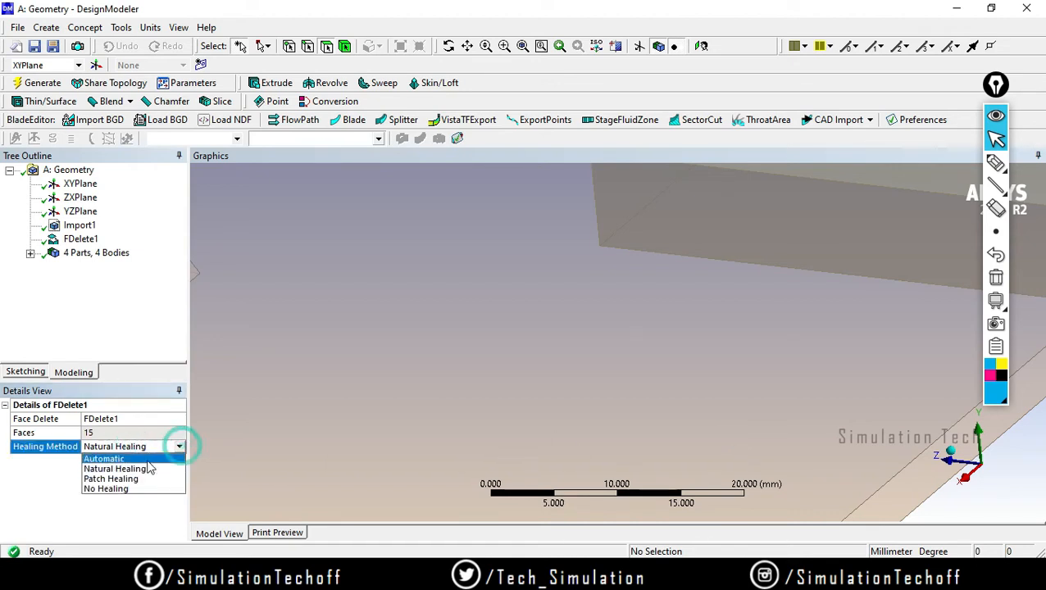
left_click(141, 485)
left_click(33, 83)
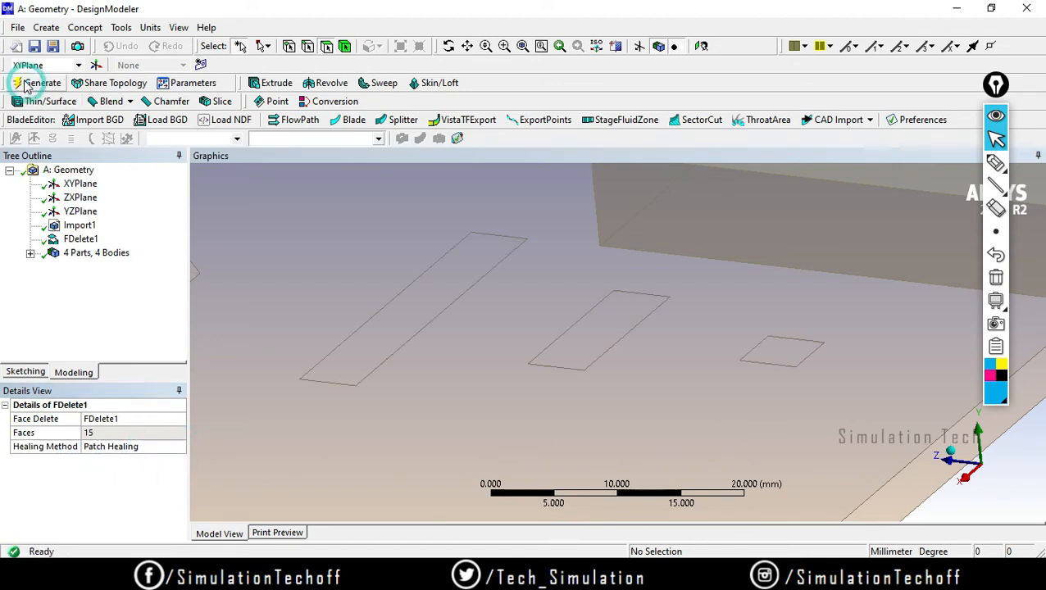
Inspect the long, medium and small rectangular patch faces on the base plate one by one, and list the model's bodies.
left_click(452, 297)
left_click(596, 338)
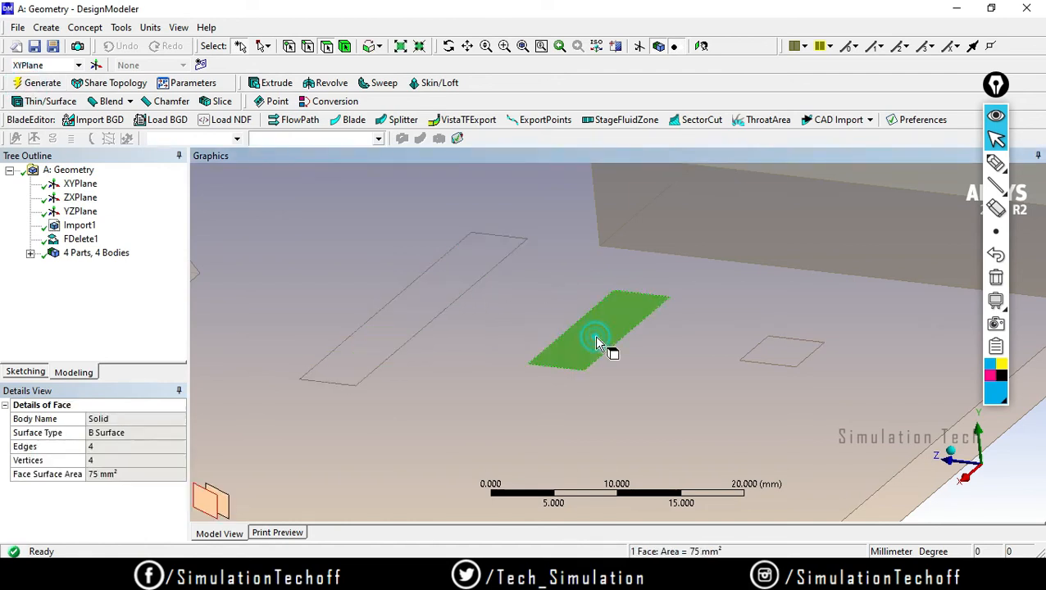
left_click(789, 354)
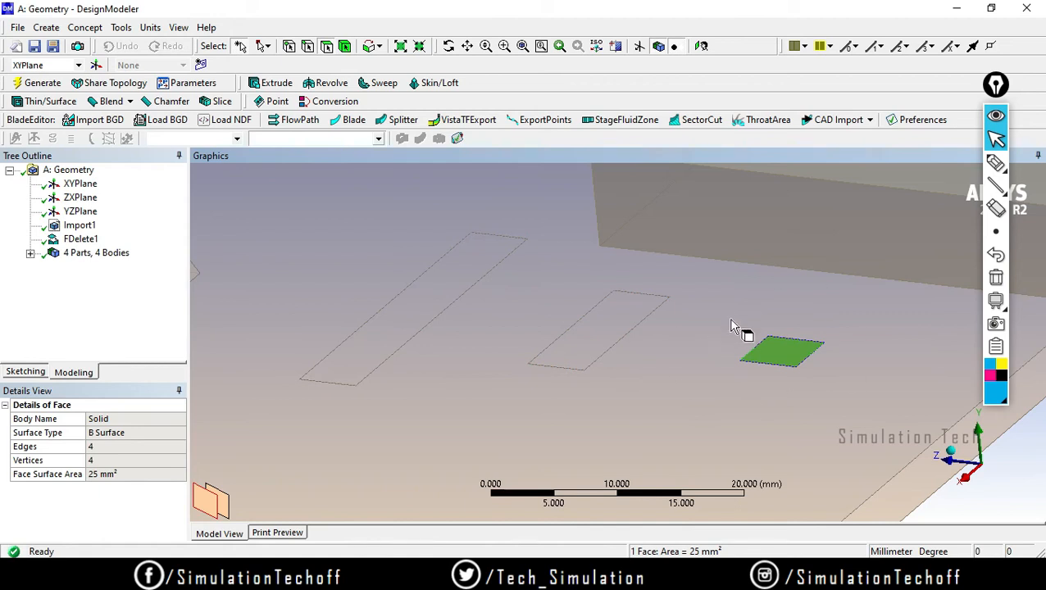
left_click(29, 253)
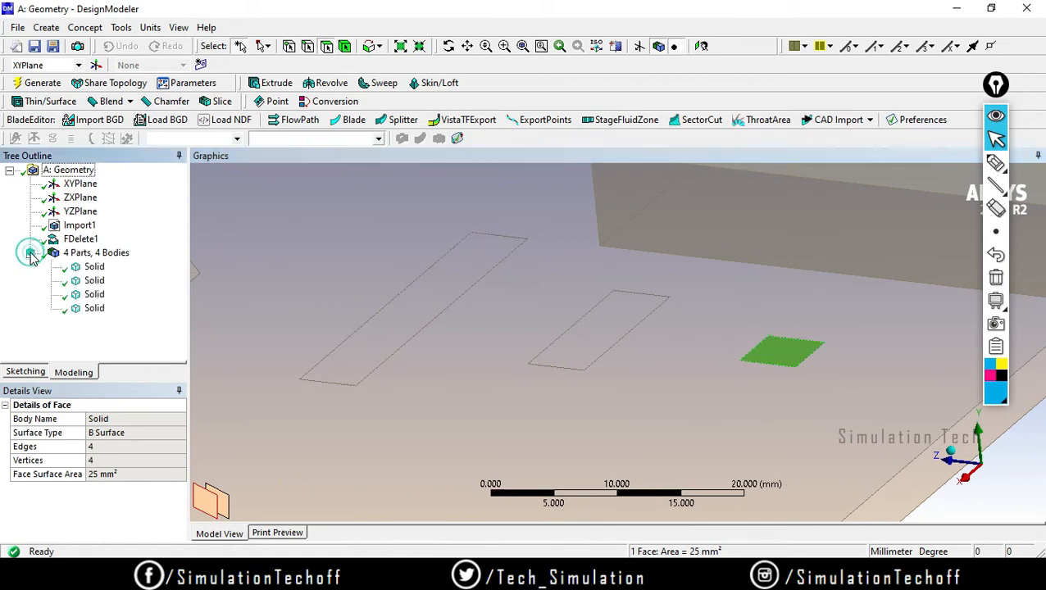
Switch the face deletion's healing method to No Healing and regenerate the model.
left_click(81, 239)
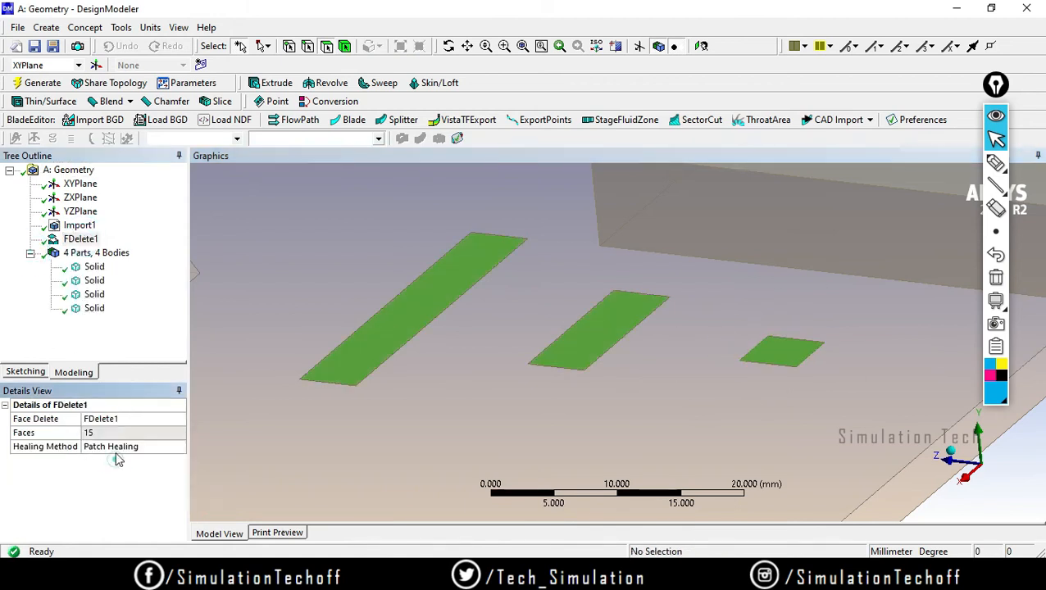
left_click(115, 447)
left_click(179, 447)
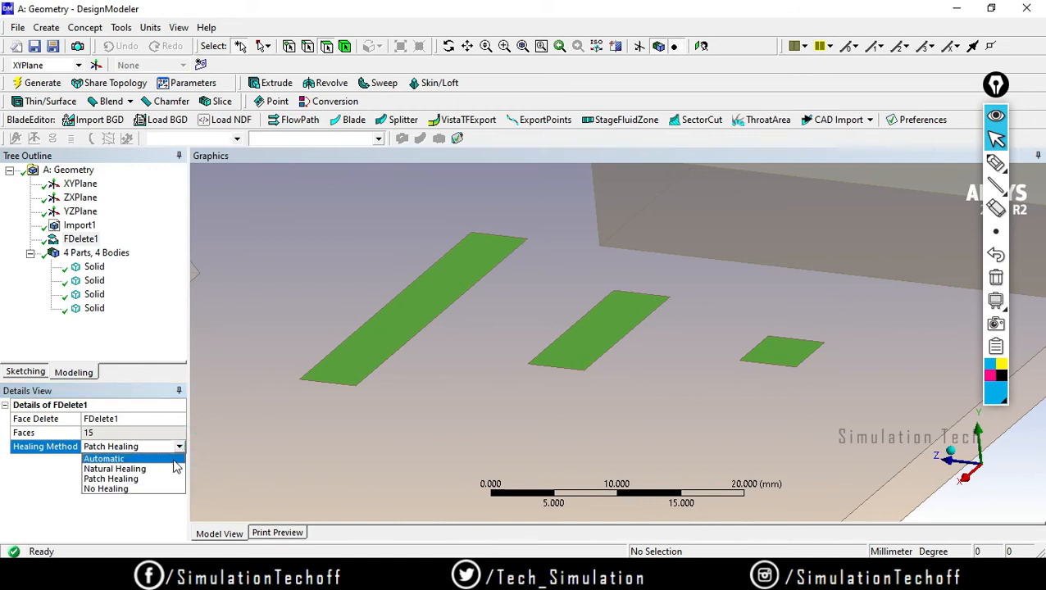
left_click(149, 493)
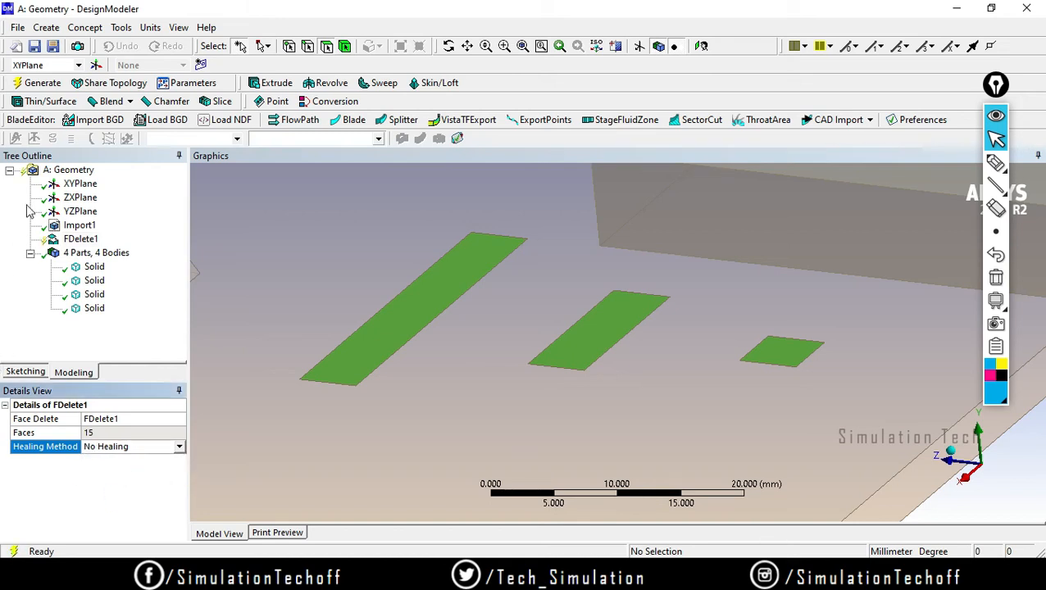
left_click(39, 88)
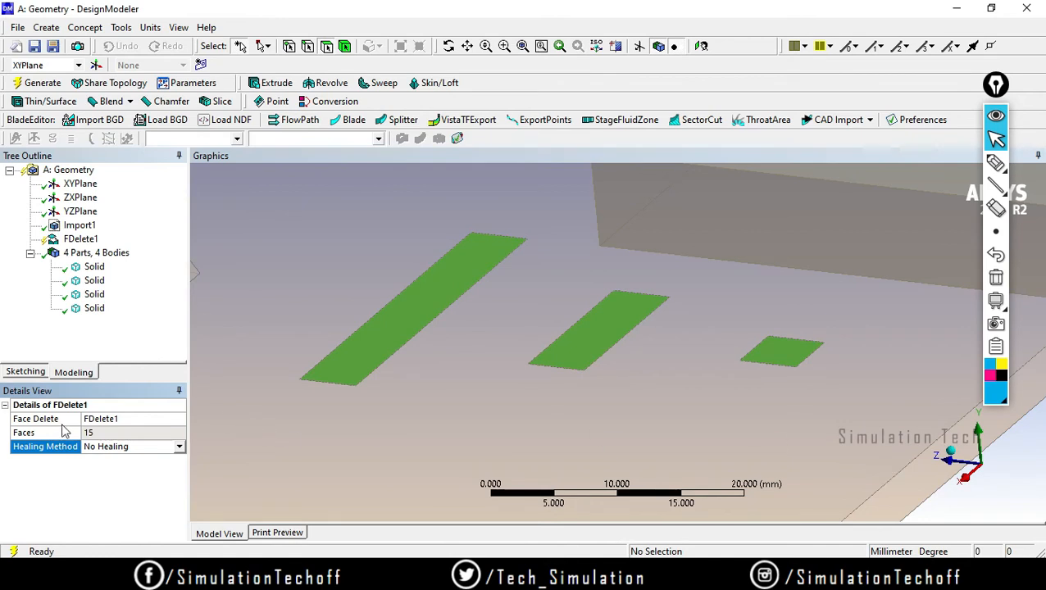
Set the face deletion's healing method to Automatic and regenerate the model.
left_click(172, 447)
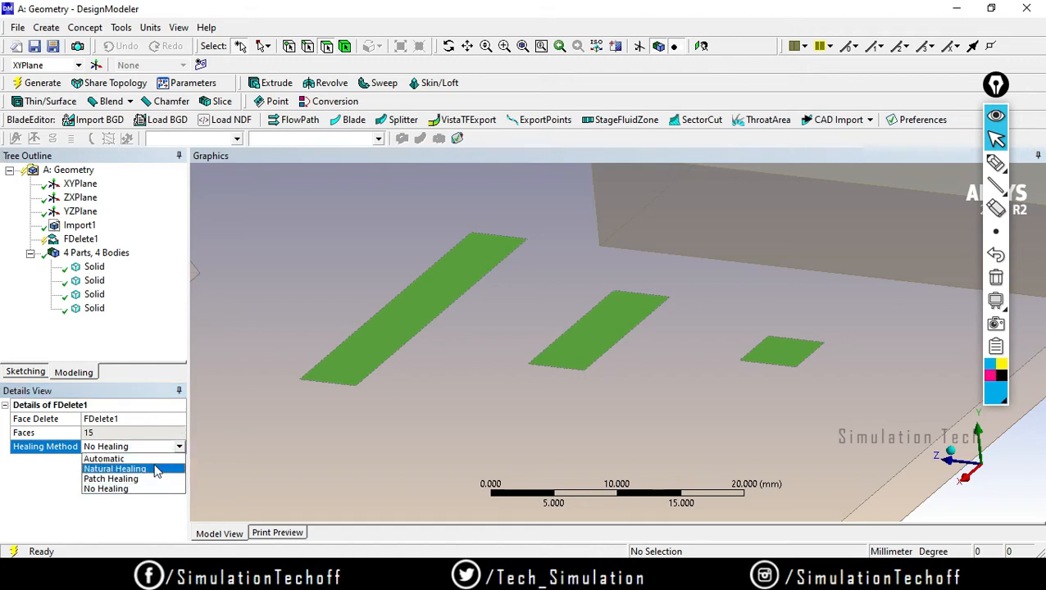
left_click(157, 460)
left_click(31, 83)
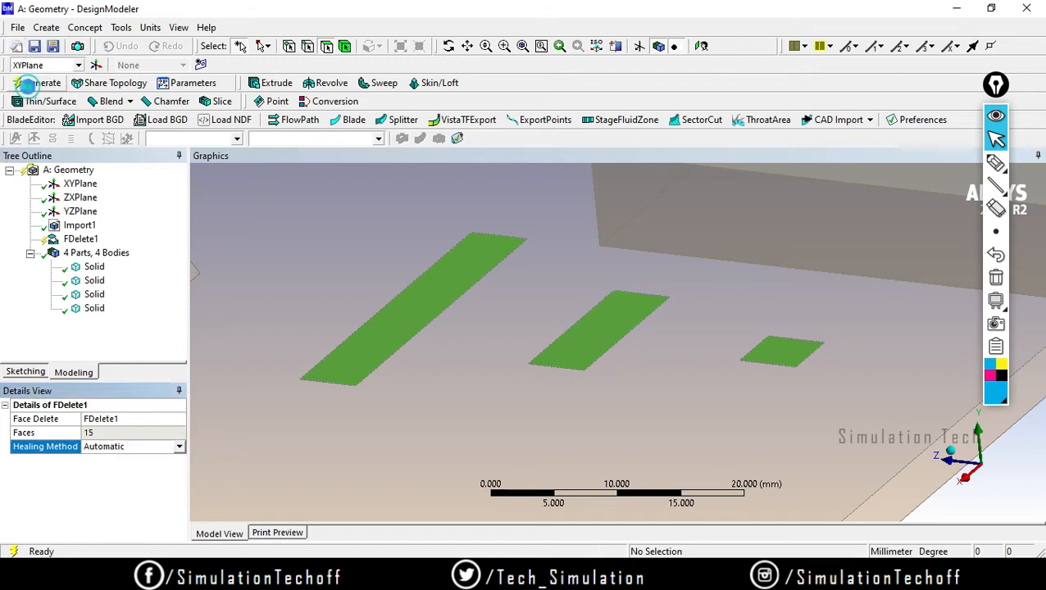
Inspect the base plate's top face where the pads were removed, and examine the whole bracket.
left_click(503, 385)
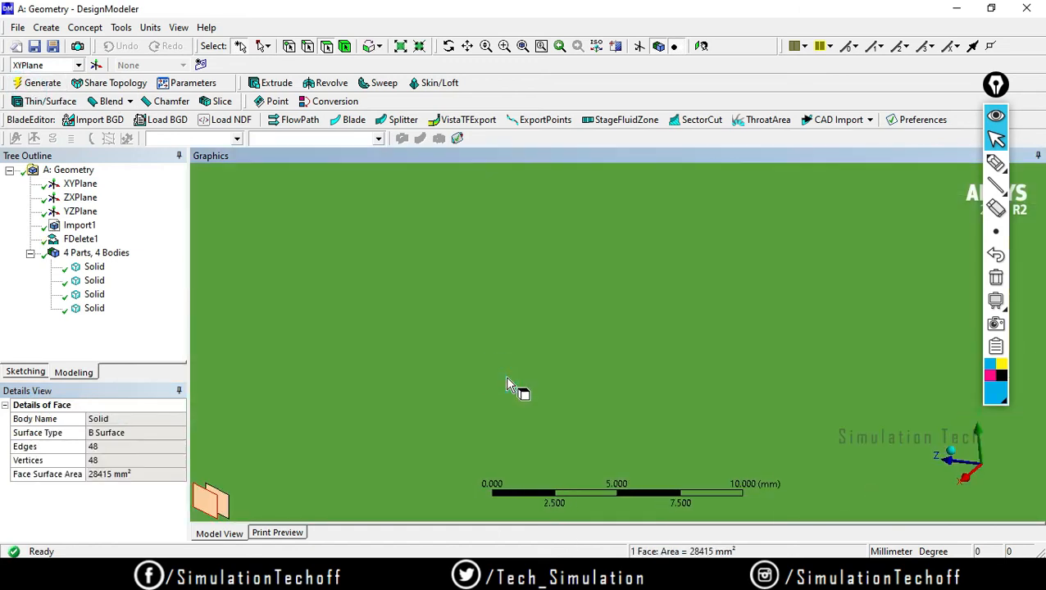
scroll(509, 387, "down", 4)
scroll(525, 379, "down", 3)
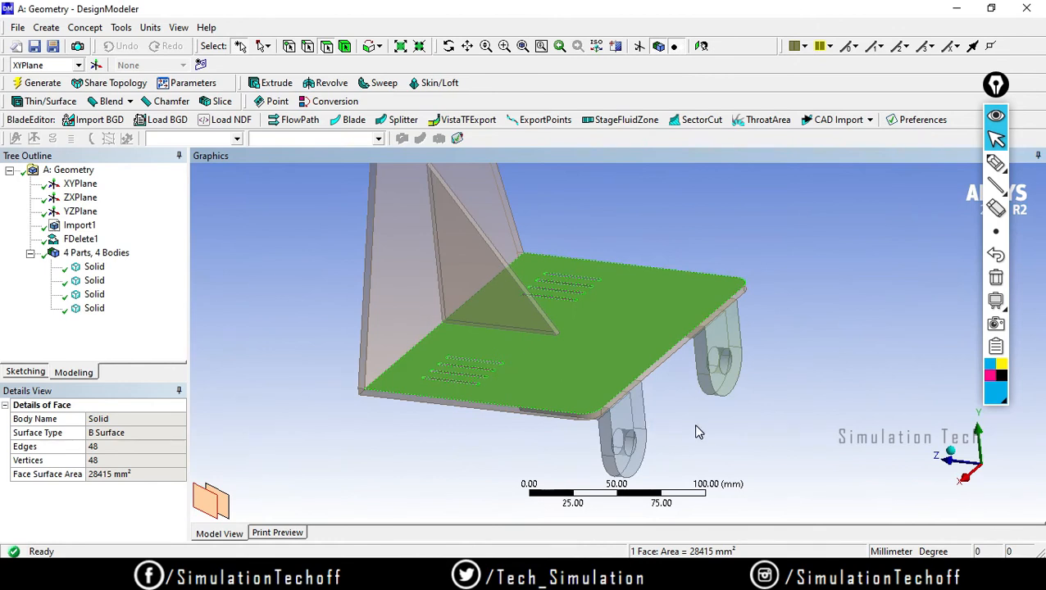
left_click(630, 430)
mouse_move(630, 429)
middle_mouse_down()
mouse_move(691, 422)
mouse_move(685, 408)
mouse_move(602, 421)
mouse_move(656, 424)
mouse_move(619, 397)
mouse_move(639, 411)
middle_mouse_up()
scroll(658, 431, "up", 2)
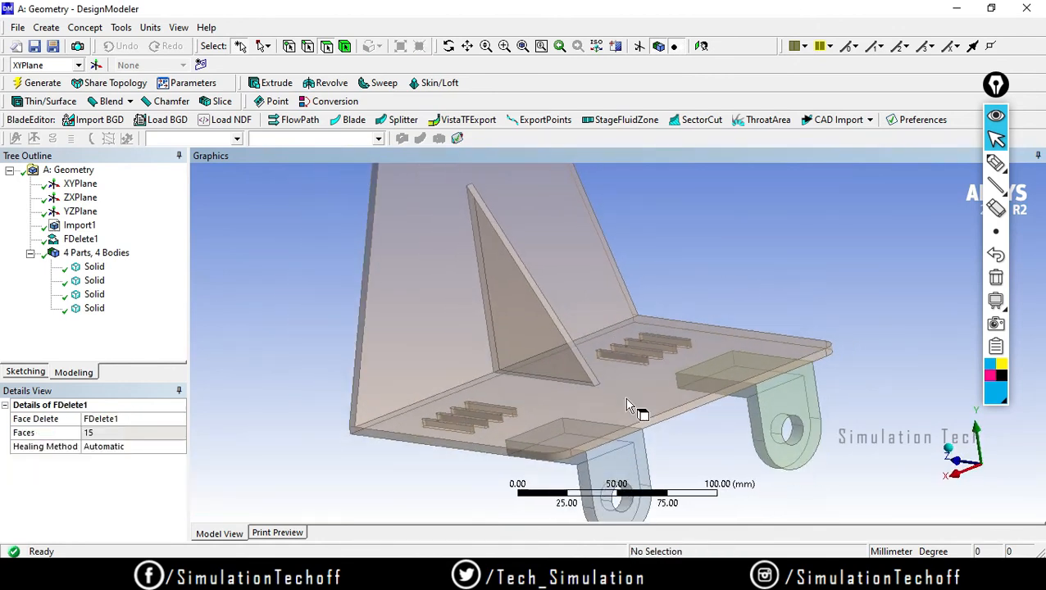
scroll(626, 410, "down", 2)
scroll(594, 409, "down", 1)
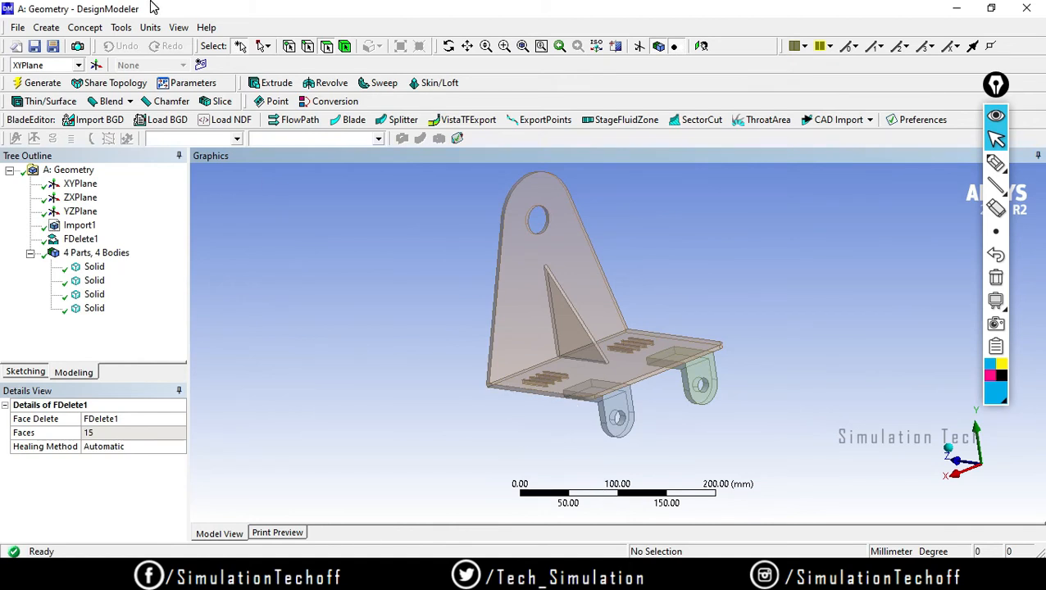
Start a Mid-Surface feature for the bracket and widen its details area so the parameter values are readable.
left_click(131, 29)
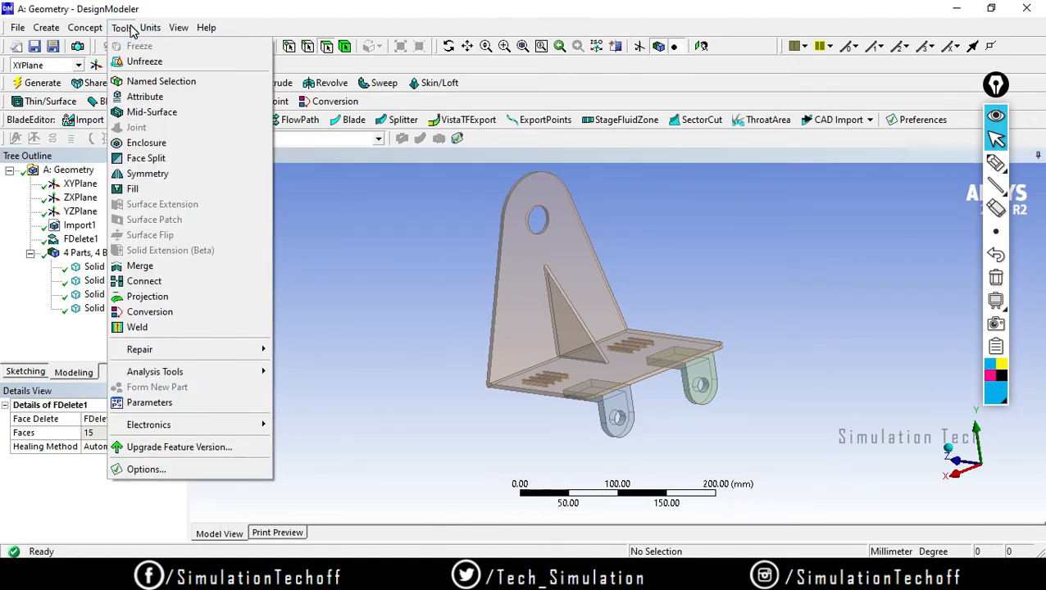
left_click(151, 113)
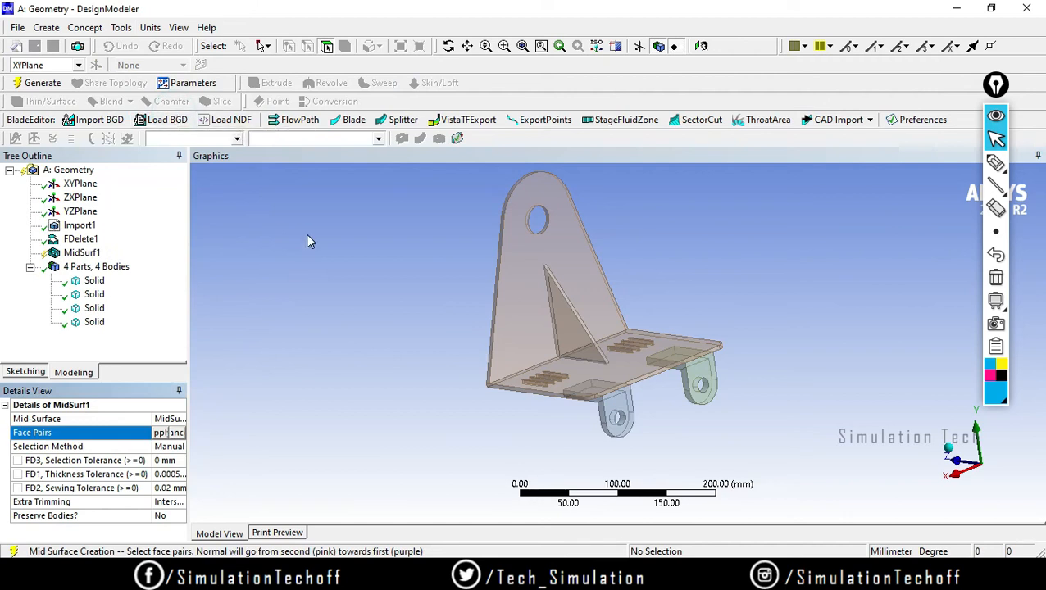
left_click_drag(189, 330, 244, 326)
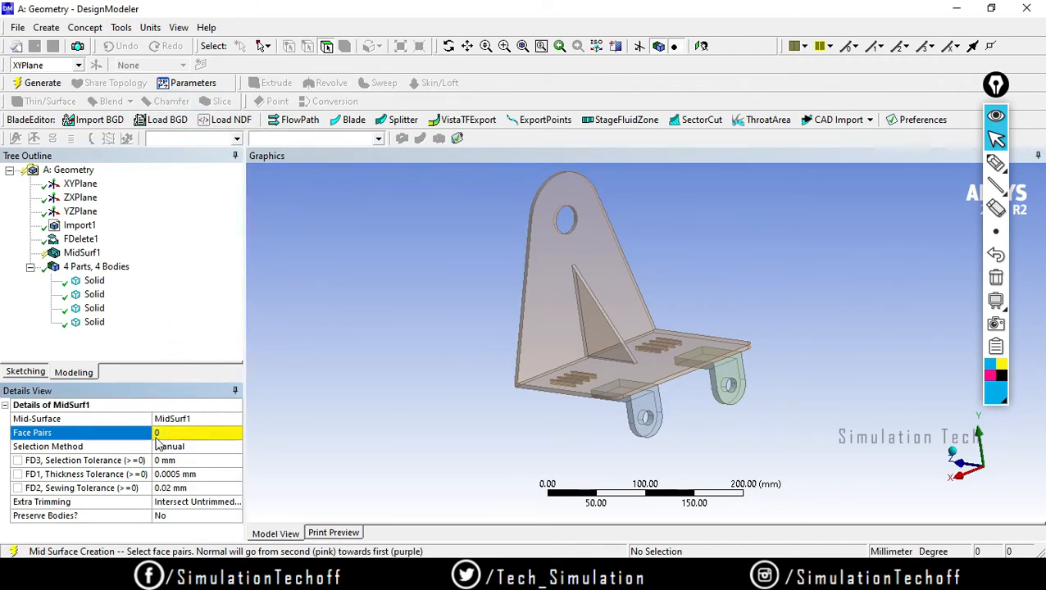
mouse_move(148, 420)
left_mouse_down()
mouse_move(113, 420)
mouse_move(146, 420)
left_mouse_up()
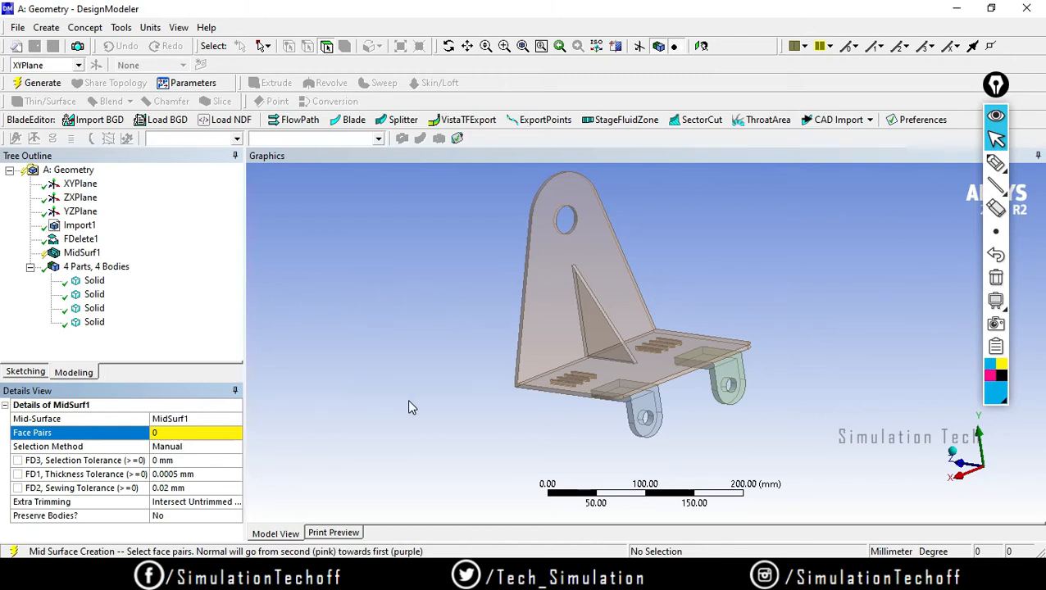
Set the mid-surface's selection tolerance and thickness tolerance to 4 mm, keeping manual selection of face pairs.
left_click(187, 447)
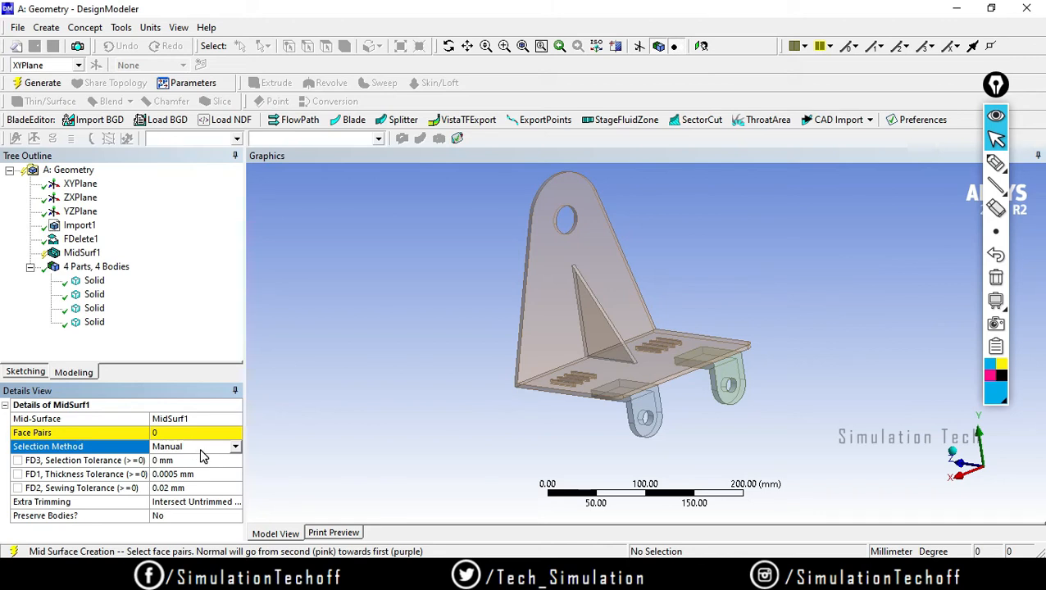
left_click(205, 461)
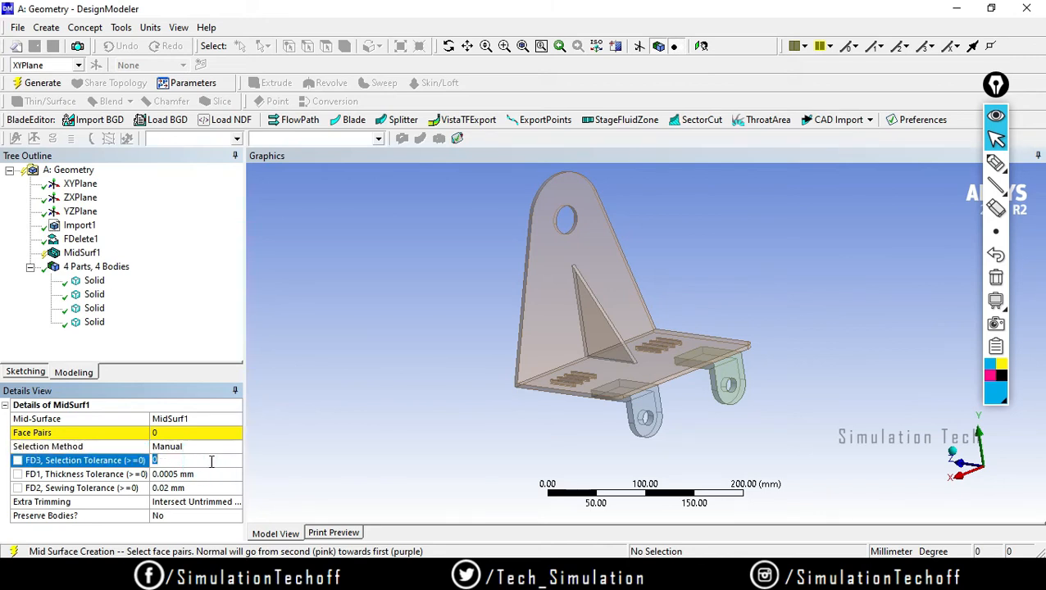
middle_click_drag(578, 357, 532, 352)
scroll(401, 351, "up", 3)
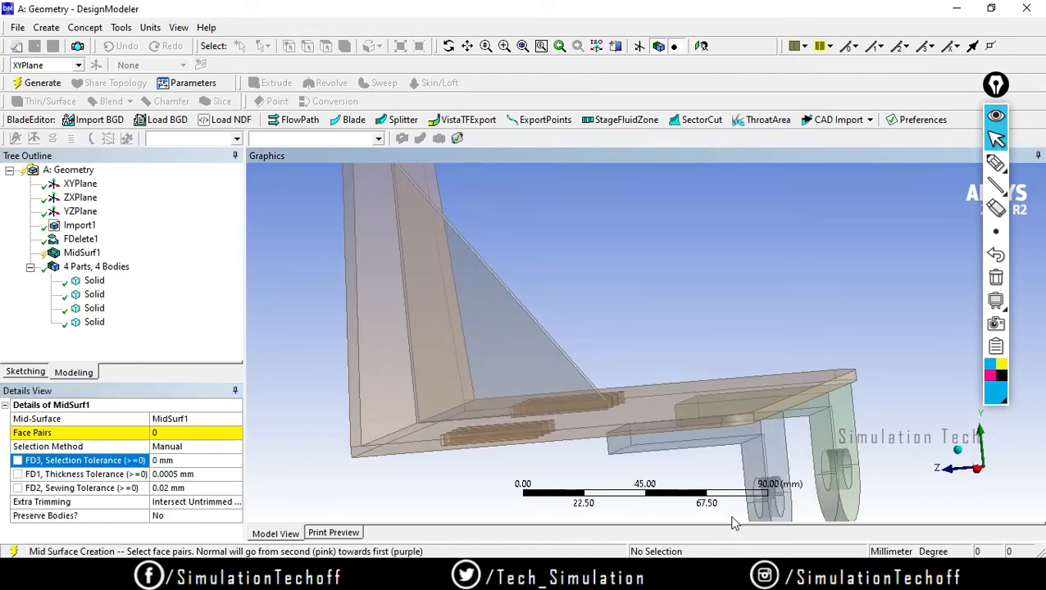
middle_click_drag(766, 467, 754, 323, "ctrl")
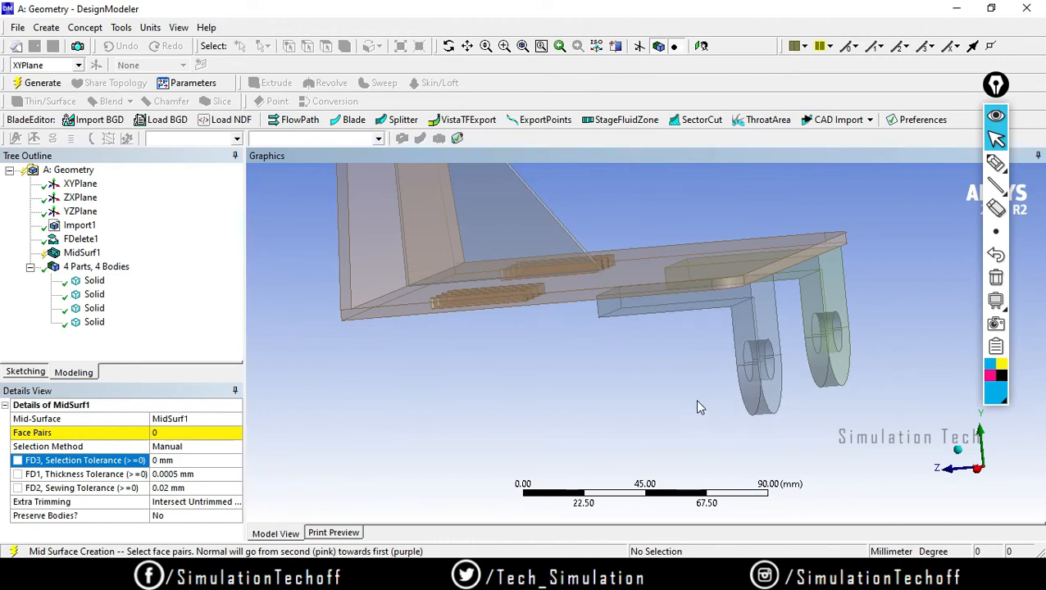
left_click(175, 460)
key("Return")
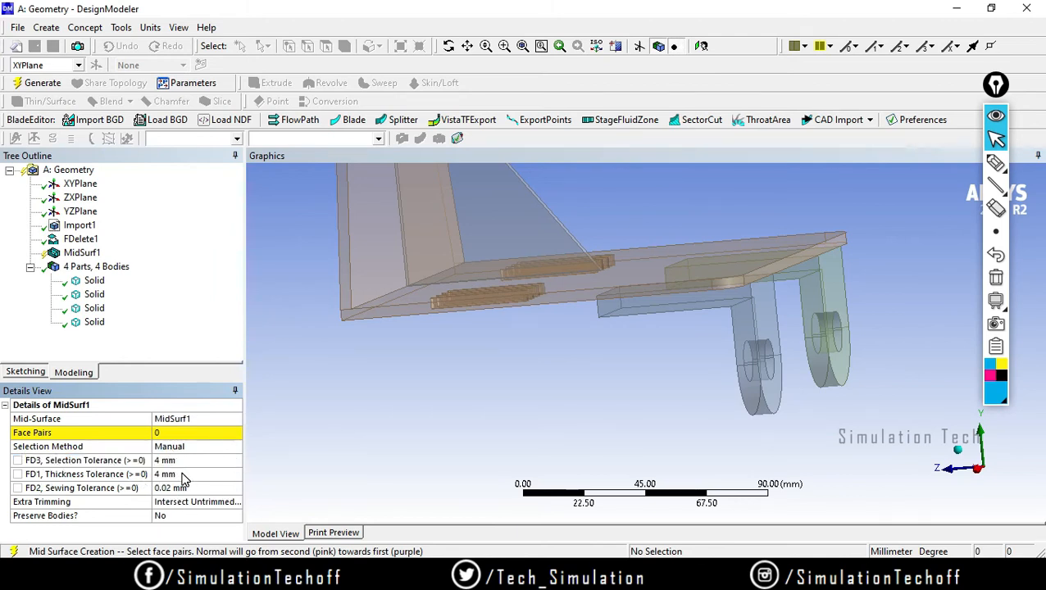
Draw temporary screen annotations of two stacked rectangles linked by short lines, and clear them.
left_click(989, 187)
left_click_drag(369, 391, 373, 477)
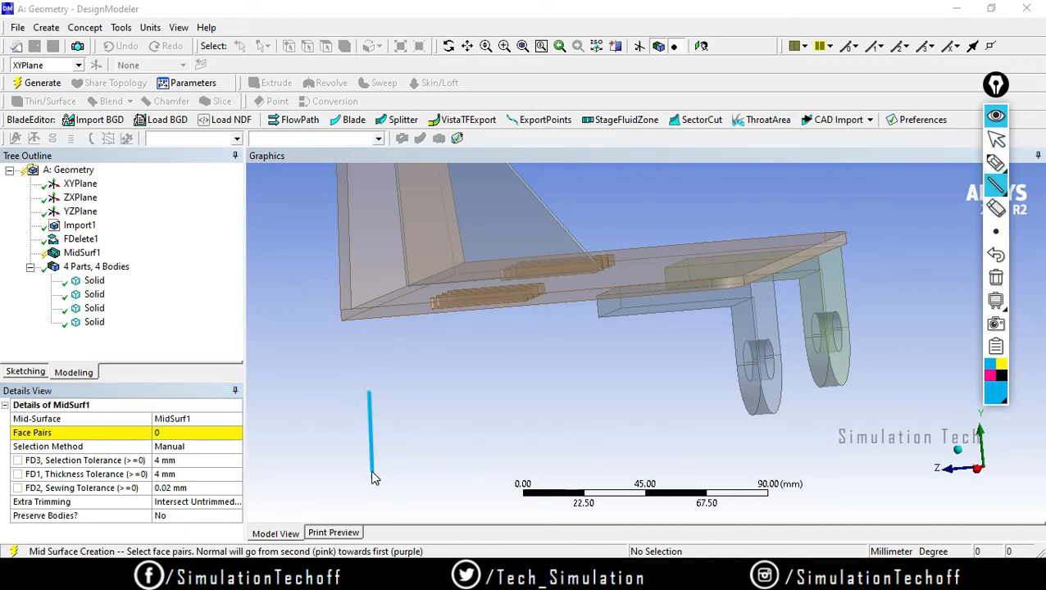
mouse_move(369, 392)
left_mouse_down()
mouse_move(521, 392)
mouse_move(519, 472)
left_mouse_up()
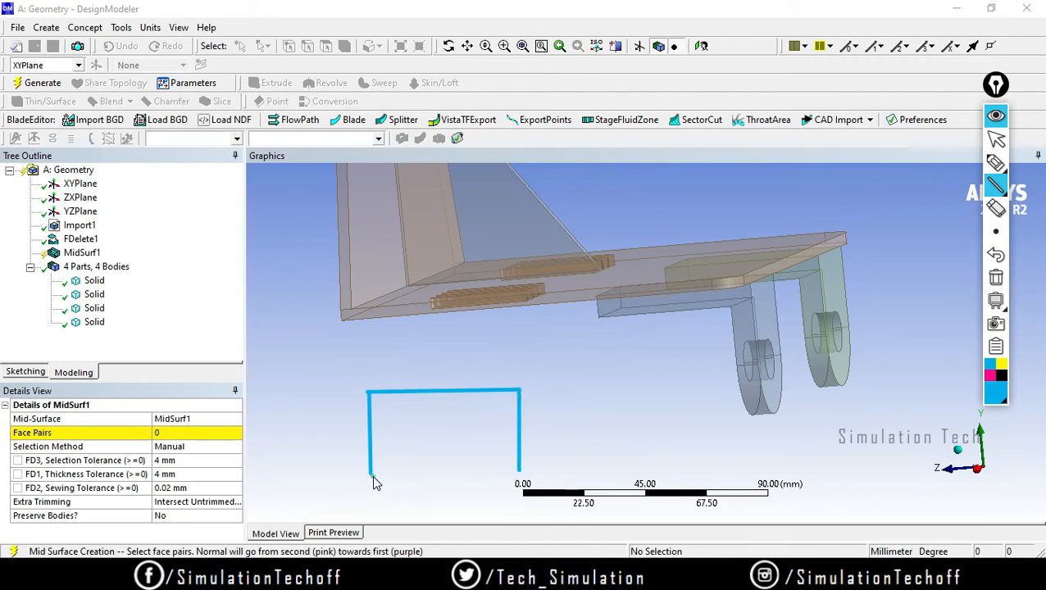
left_click_drag(373, 477, 518, 474)
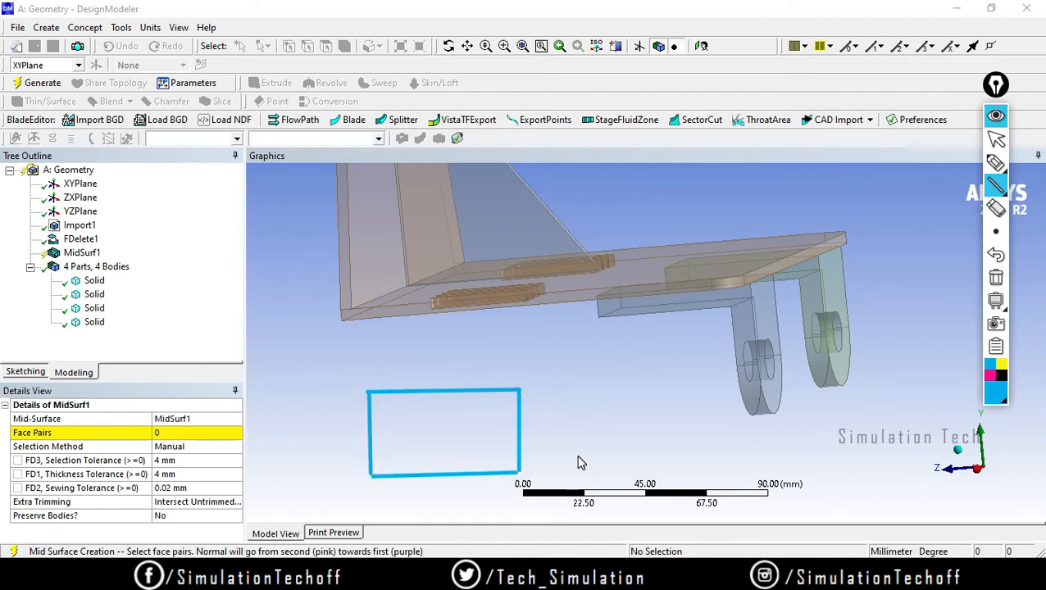
left_click(995, 185)
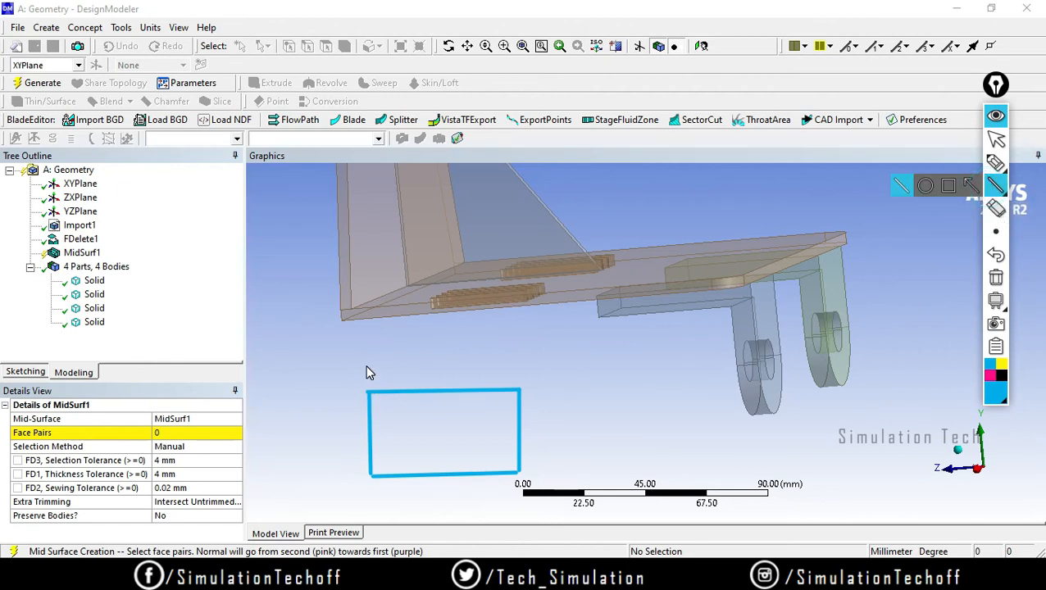
mouse_move(365, 365)
left_mouse_down()
mouse_move(367, 385)
mouse_move(367, 376)
mouse_move(598, 377)
left_mouse_up()
mouse_move(367, 363)
left_mouse_down()
mouse_move(591, 372)
mouse_move(601, 360)
mouse_move(603, 378)
left_mouse_up()
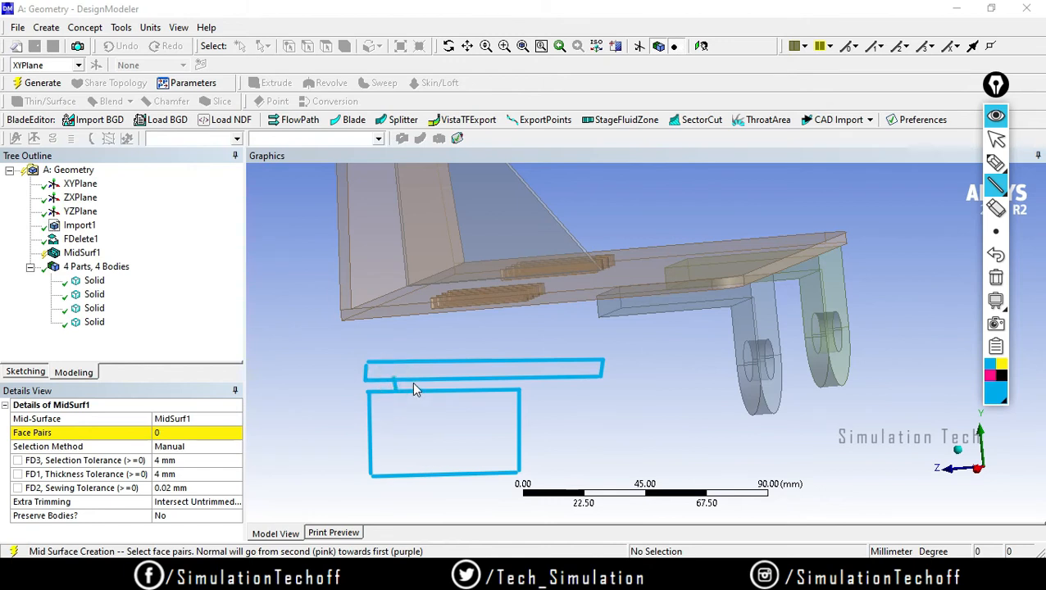
left_click_drag(448, 379, 448, 388)
mouse_move(472, 378)
left_mouse_down()
mouse_move(472, 389)
mouse_move(498, 383)
left_mouse_up()
left_click_drag(199, 487, 234, 464)
left_click(996, 278)
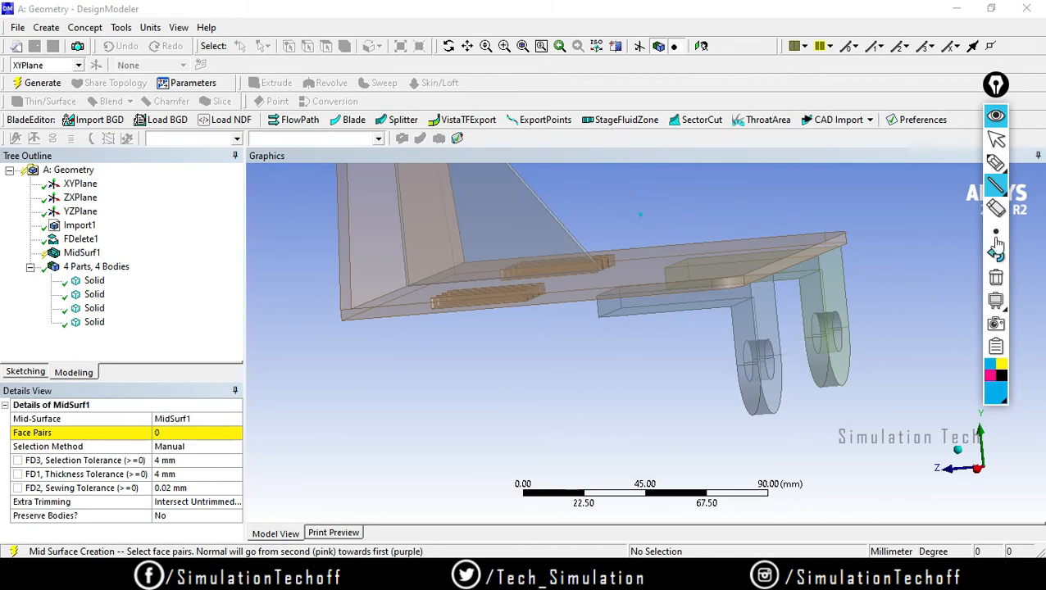
left_click(995, 139)
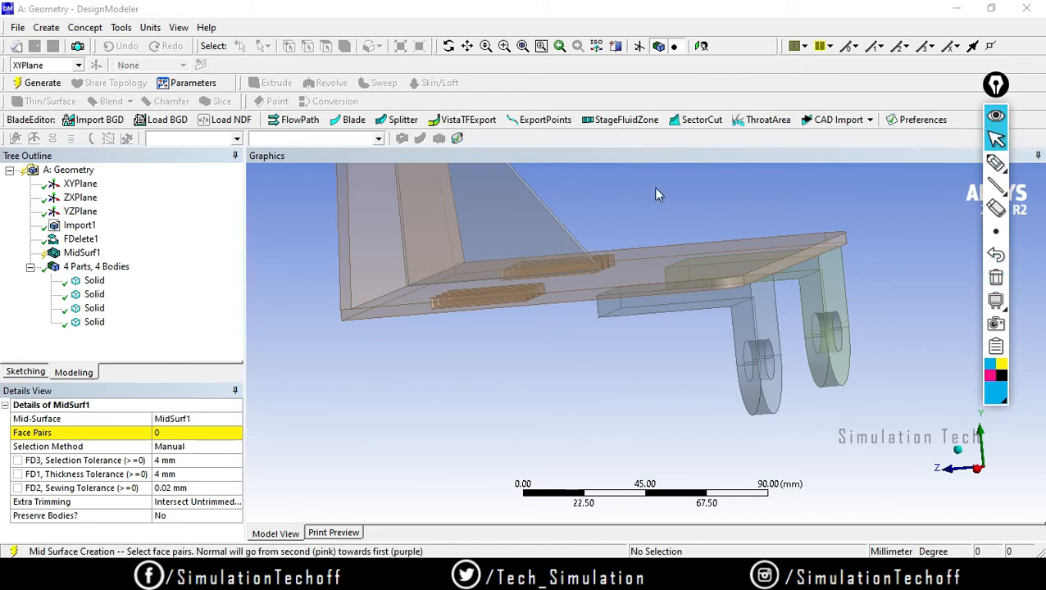
Select the two opposite large faces of the upright plate as the first mid-surface face pair.
scroll(650, 221, "up", 2)
scroll(645, 249, "down", 3)
scroll(515, 369, "up", 1)
middle_click_drag(517, 368, 468, 362)
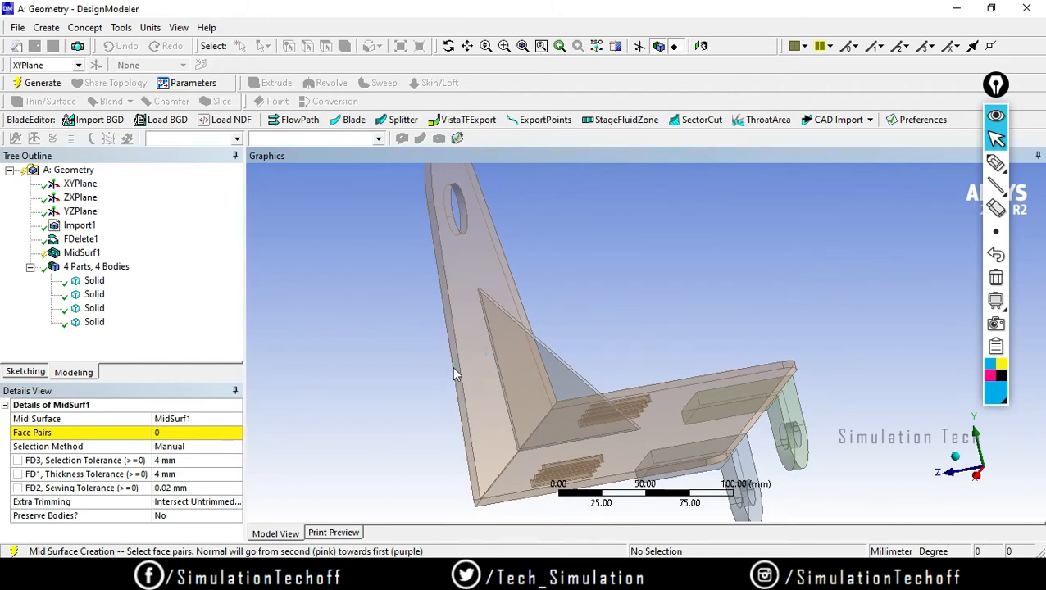
left_click(174, 433)
left_click(495, 372)
middle_click_drag(491, 440, 485, 323)
left_click(514, 416, "ctrl")
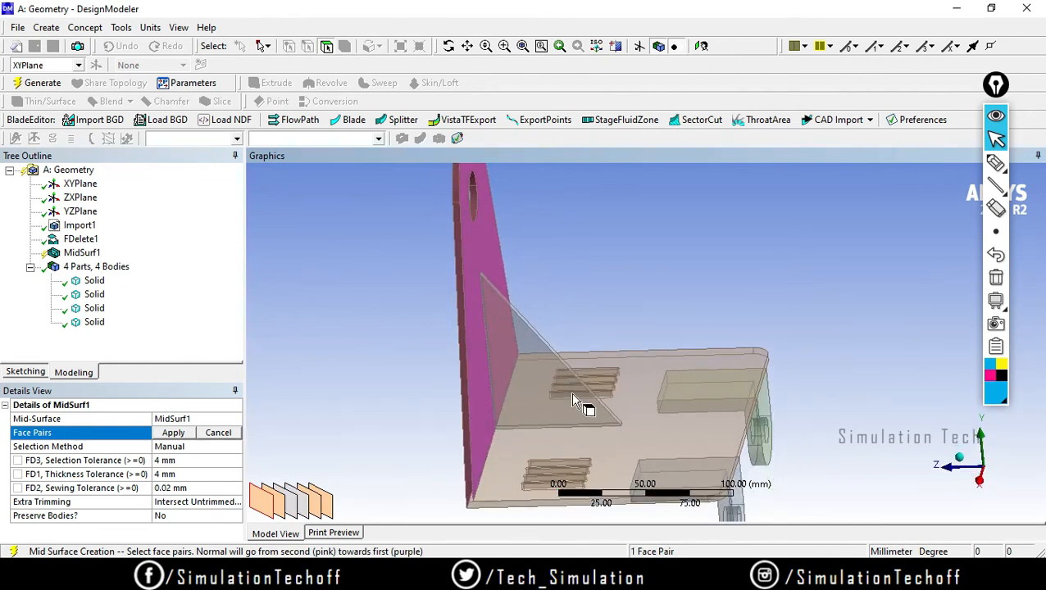
Add the base plate's top and bottom faces as the second mid-surface face pair.
middle_click_drag(578, 400, 472, 383)
middle_click_drag(661, 455, 553, 367, "ctrl")
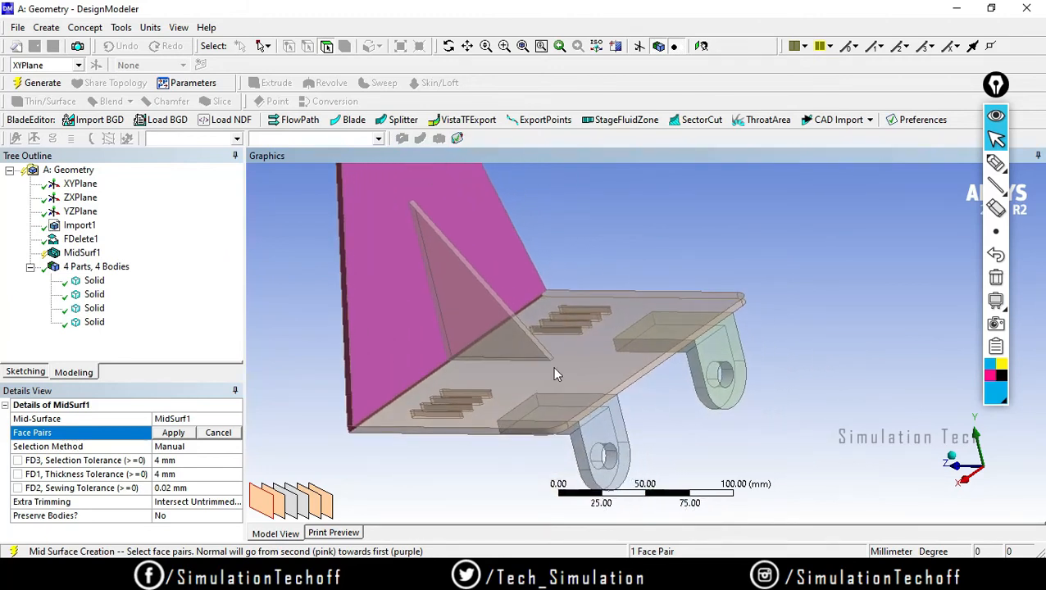
left_click(617, 377)
middle_click_drag(617, 375, 626, 397)
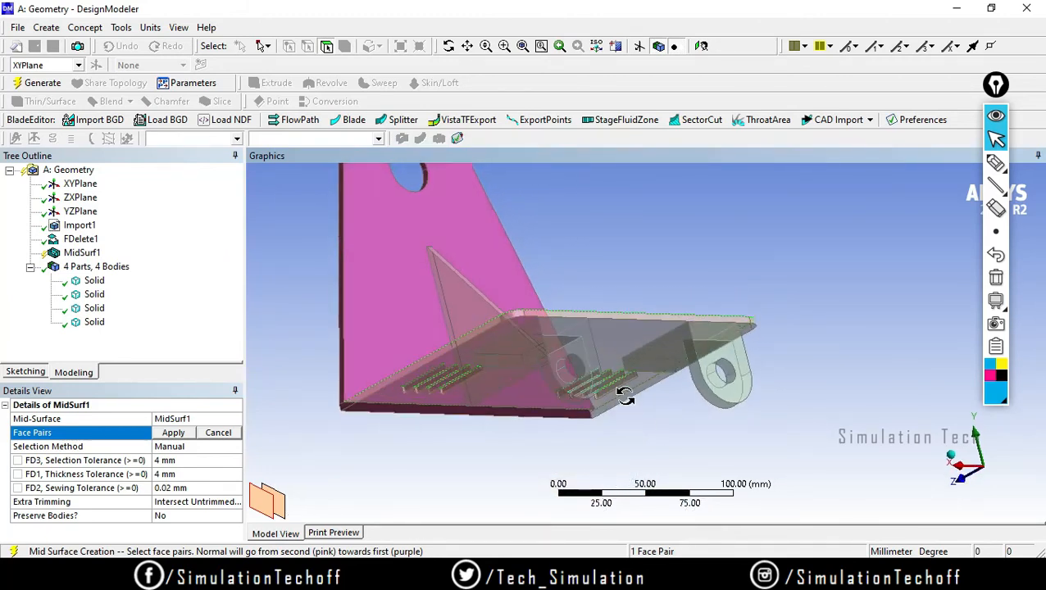
left_click(631, 336, "ctrl")
middle_click_drag(635, 332, 672, 332)
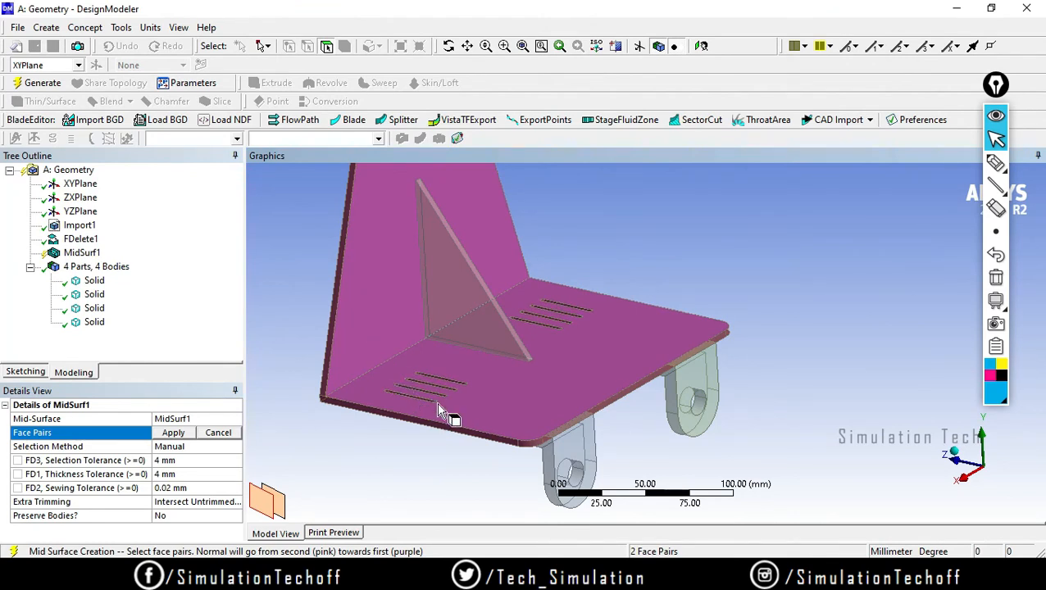
Highlight the four solid bodies one by one, and apply the two selected face pairs to the mid-surface.
left_click(92, 282)
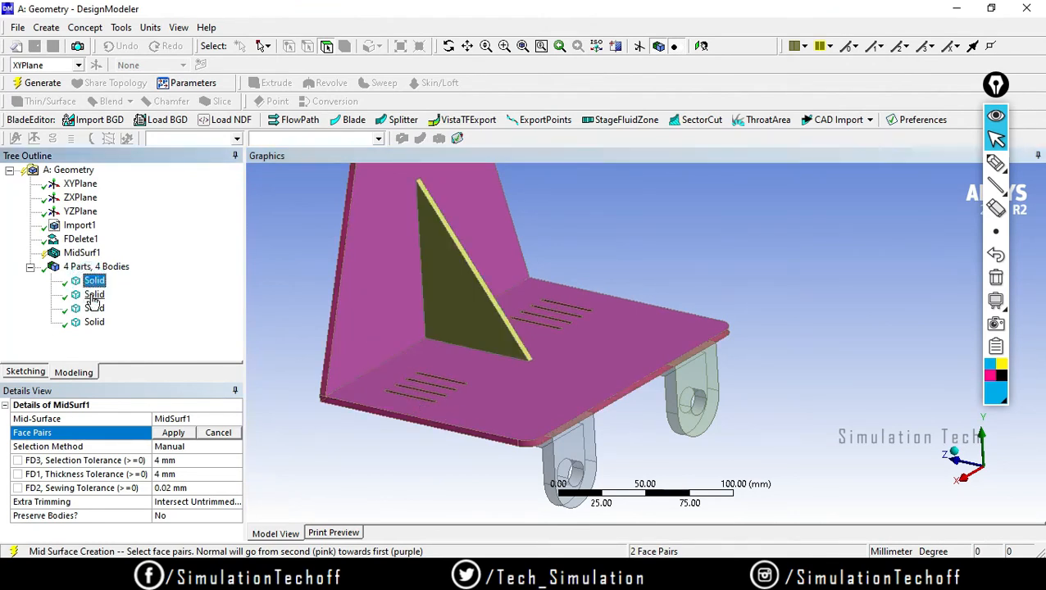
left_click(93, 294)
left_click(93, 309)
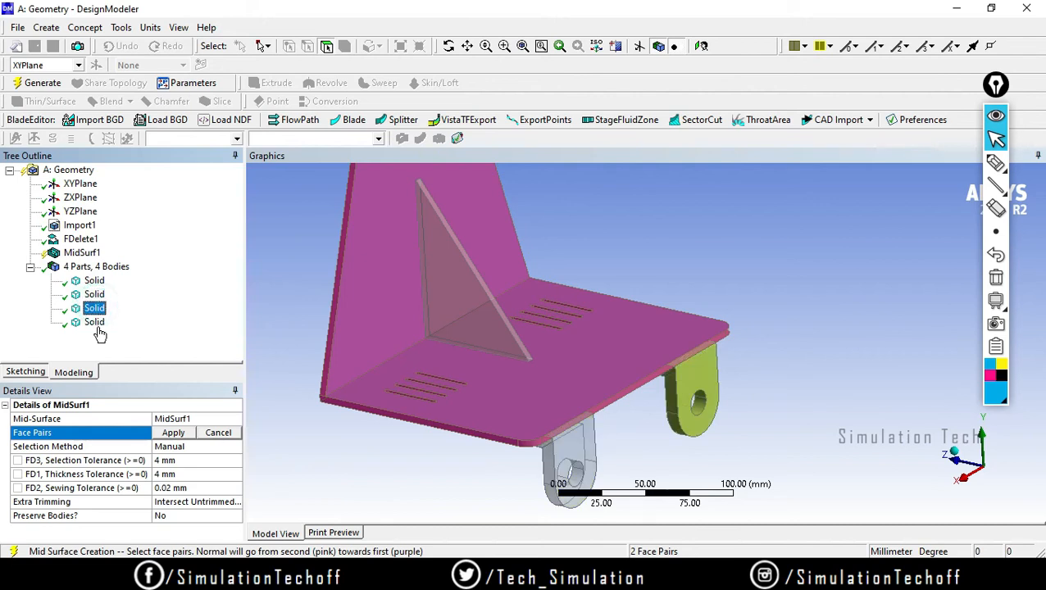
left_click(96, 324)
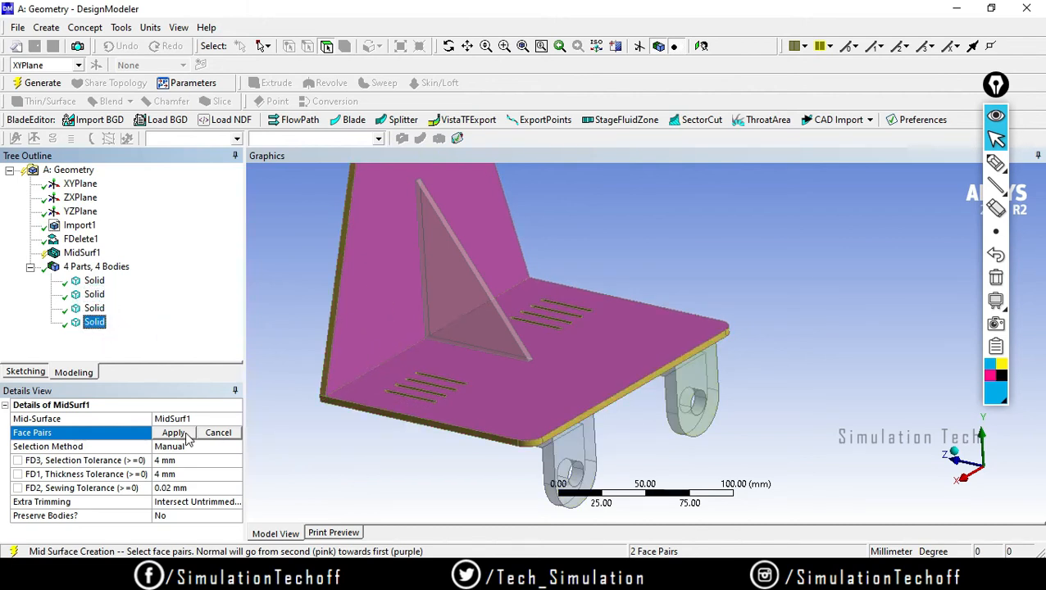
left_click(174, 432)
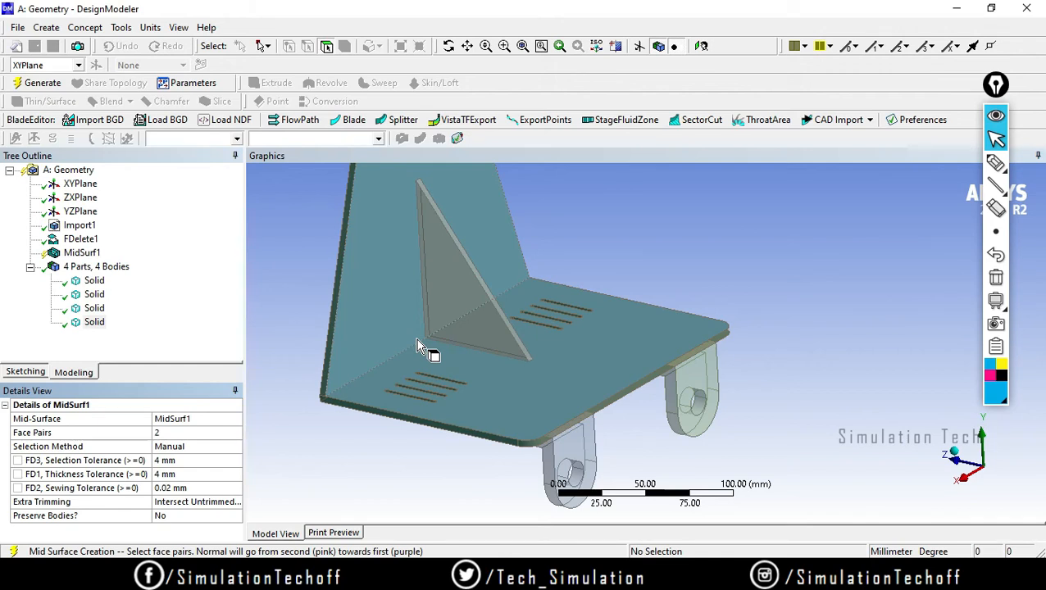
Generate the mid-surface from the two face pairs, and highlight the solids and the new surface body to inspect the result.
left_click(36, 83)
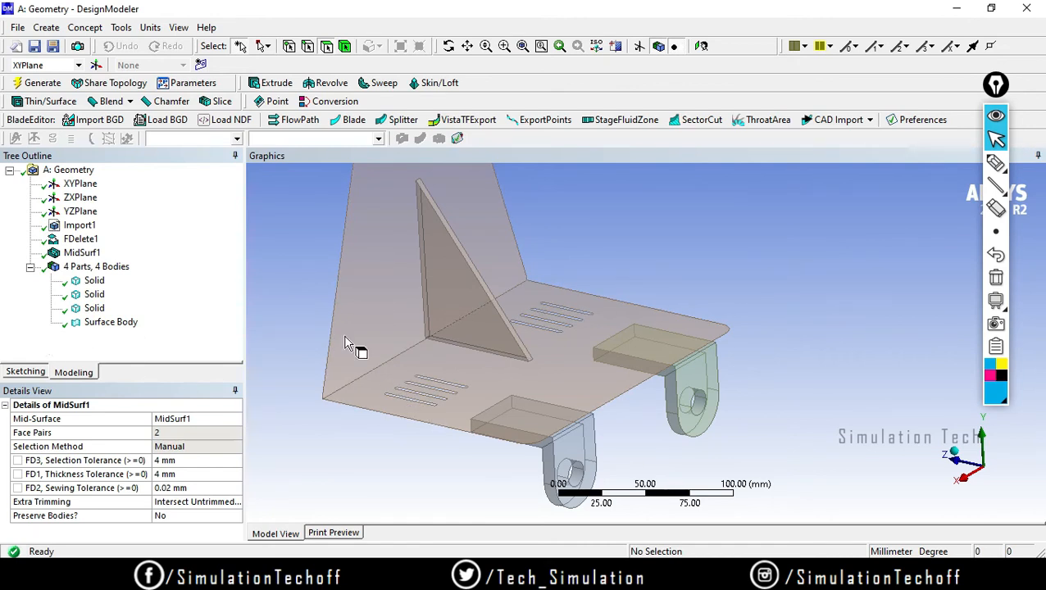
left_click(94, 281)
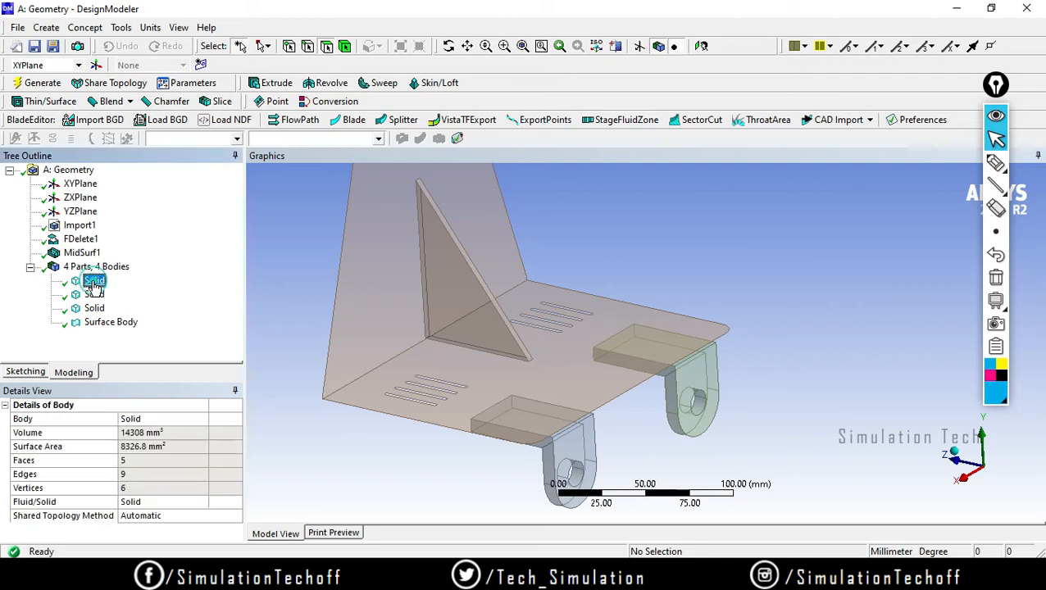
left_click(94, 294)
left_click(111, 322)
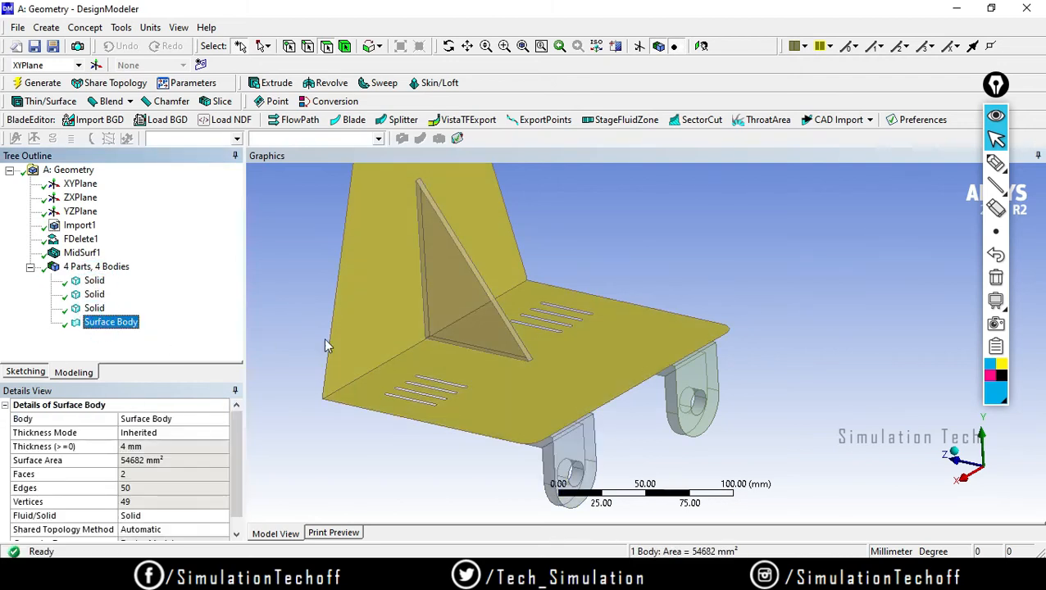
middle_click_drag(482, 433, 333, 422)
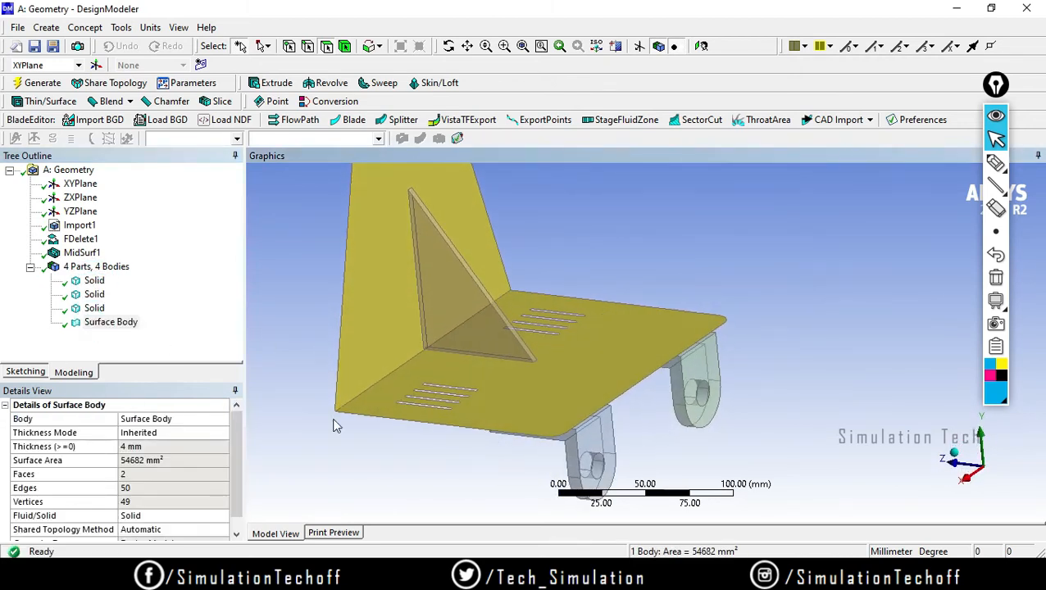
Edit MidSurf1 to set Preserve Bodies to Yes, regenerate it, and highlight the resulting surface body.
left_click(82, 252)
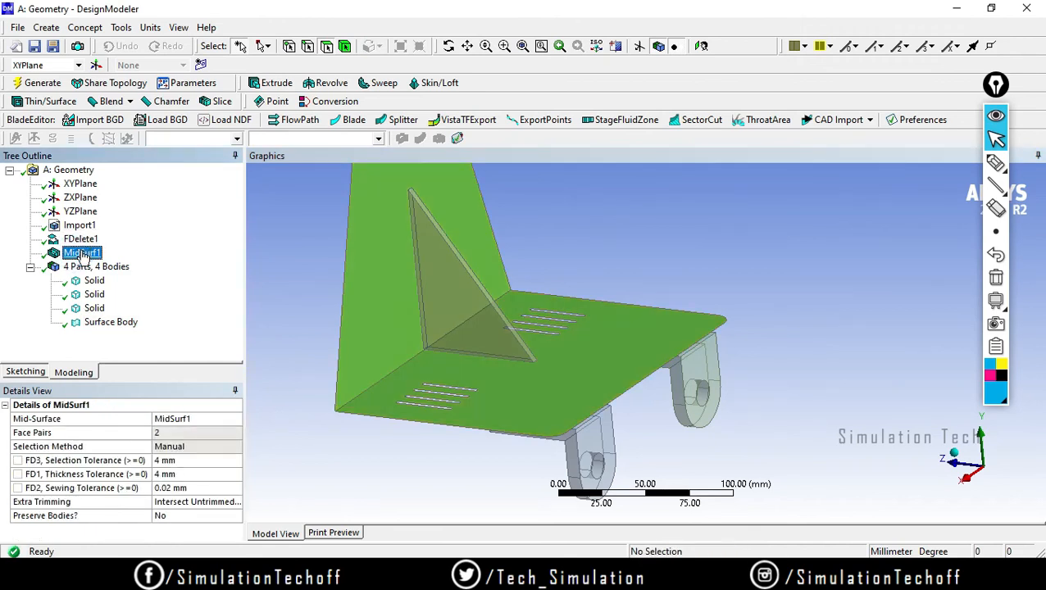
right_click(85, 253)
left_click(111, 257)
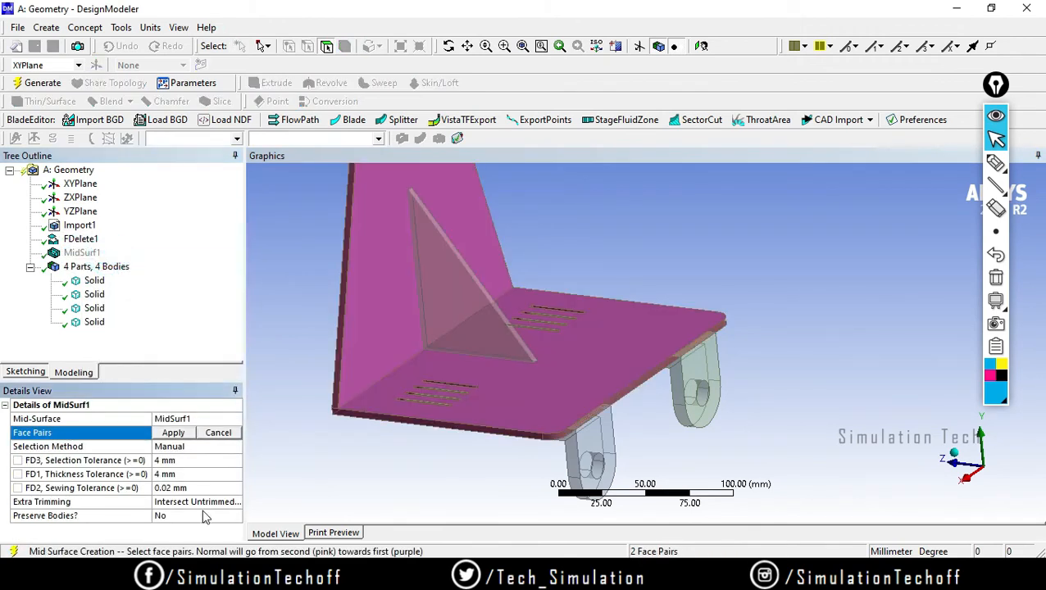
left_click(195, 515)
left_click(235, 516)
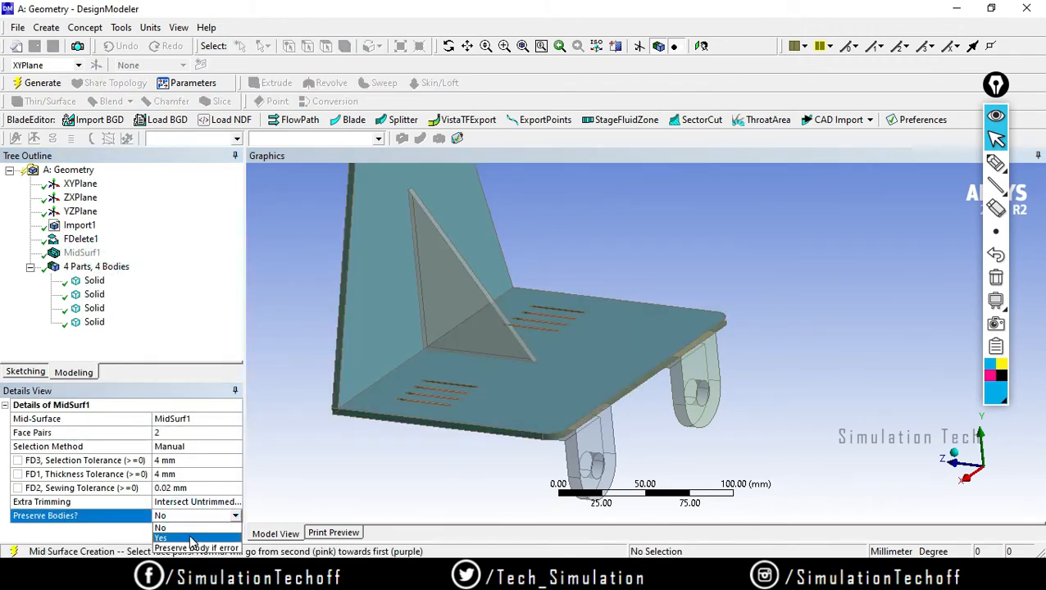
left_click(188, 536)
left_click(27, 85)
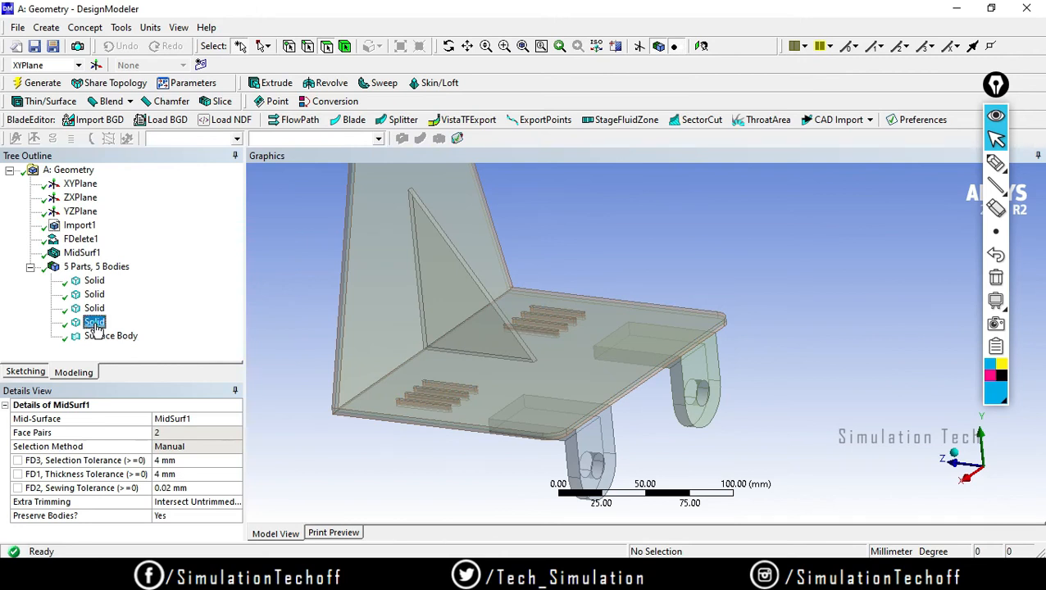
left_click(98, 337)
left_click(101, 338)
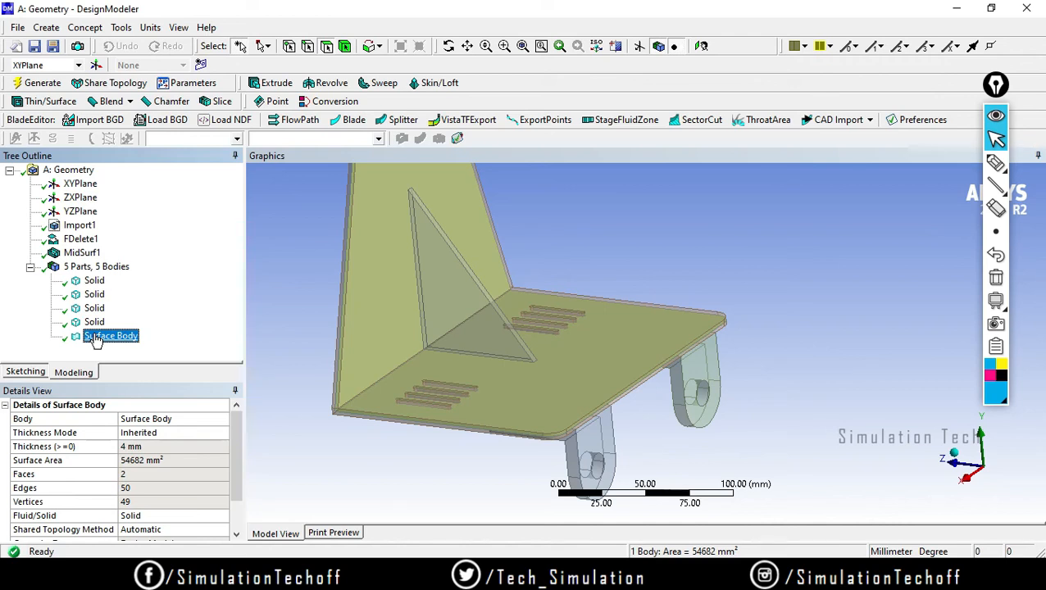
Set Preserve Bodies back to No for MidSurf1 and regenerate the mid-surface.
right_click(88, 253)
left_click(98, 257)
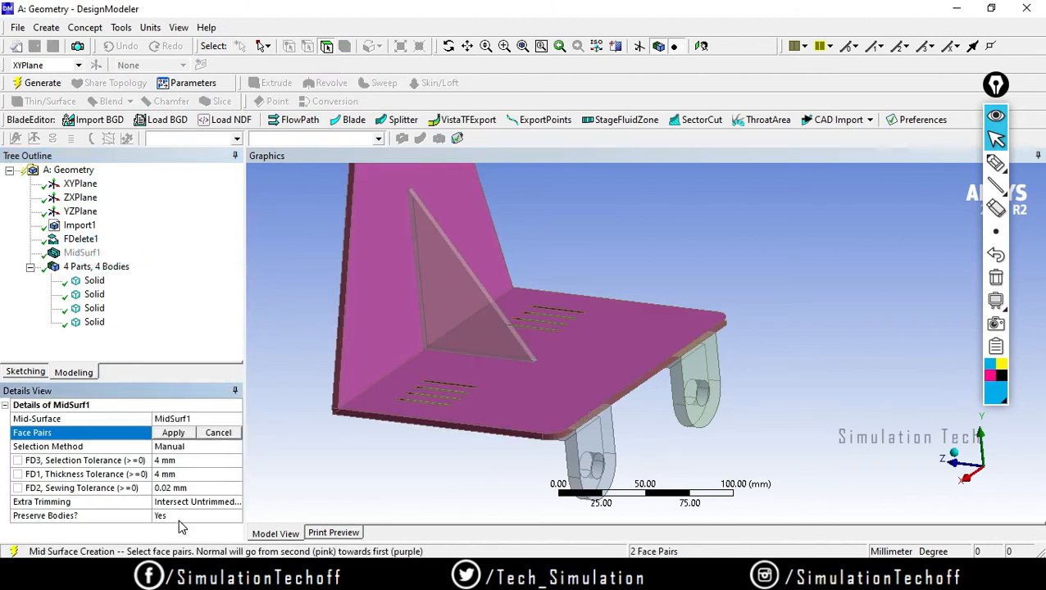
left_click(182, 516)
left_click(235, 515)
left_click(190, 528)
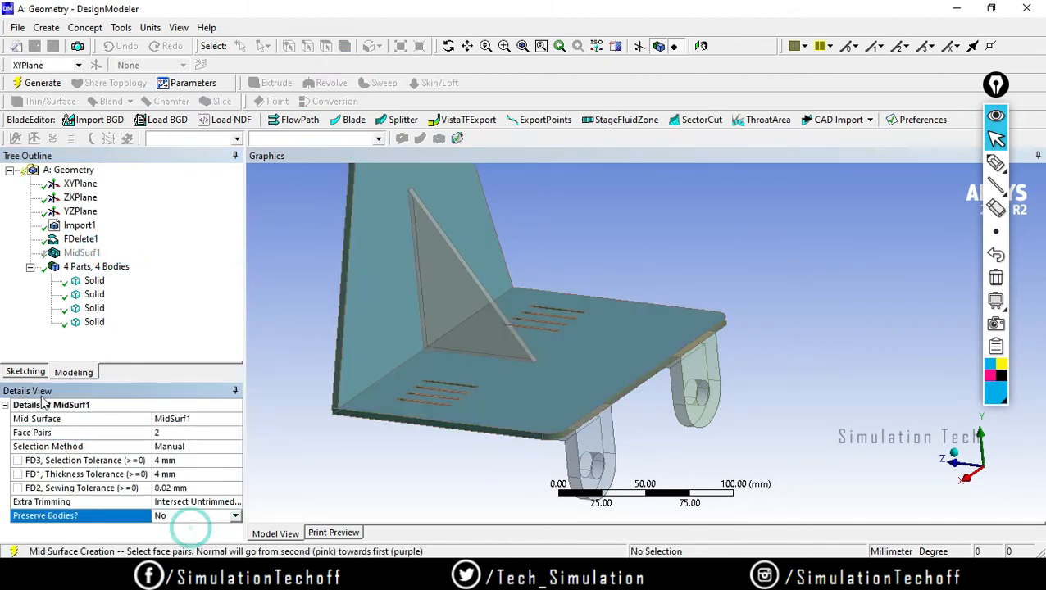
left_click(41, 83)
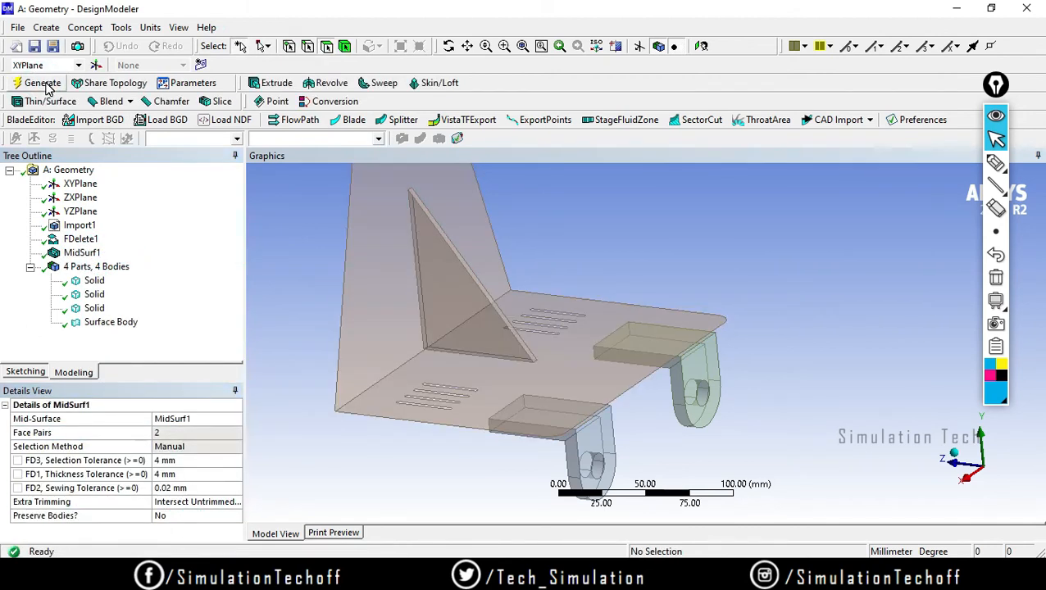
middle_click_drag(573, 483, 561, 443)
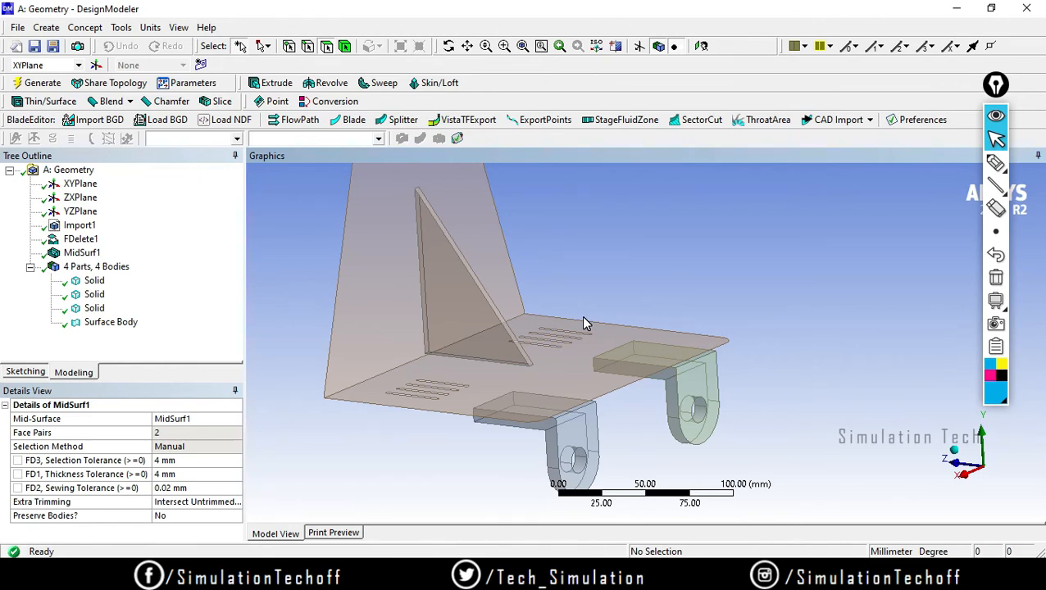
Delete the MidSurf1 feature from the model.
left_click(82, 252)
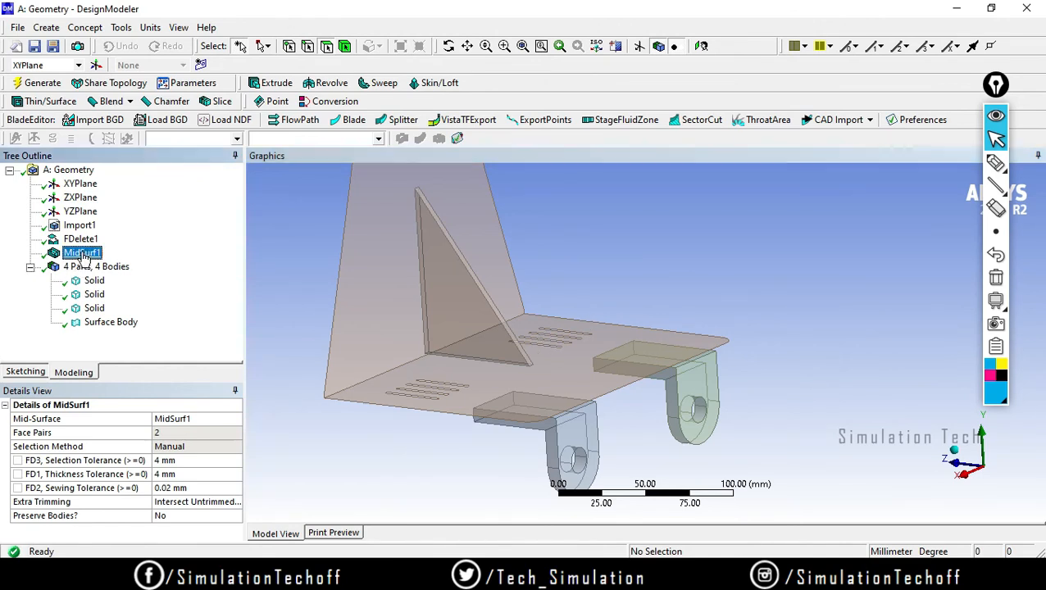
right_click(82, 253)
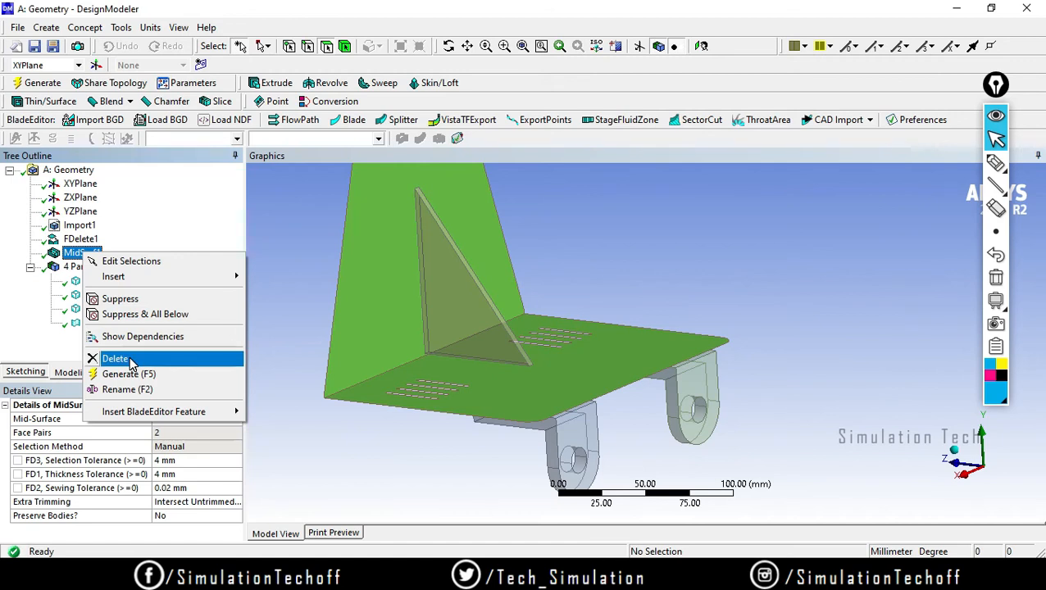
left_click(131, 361)
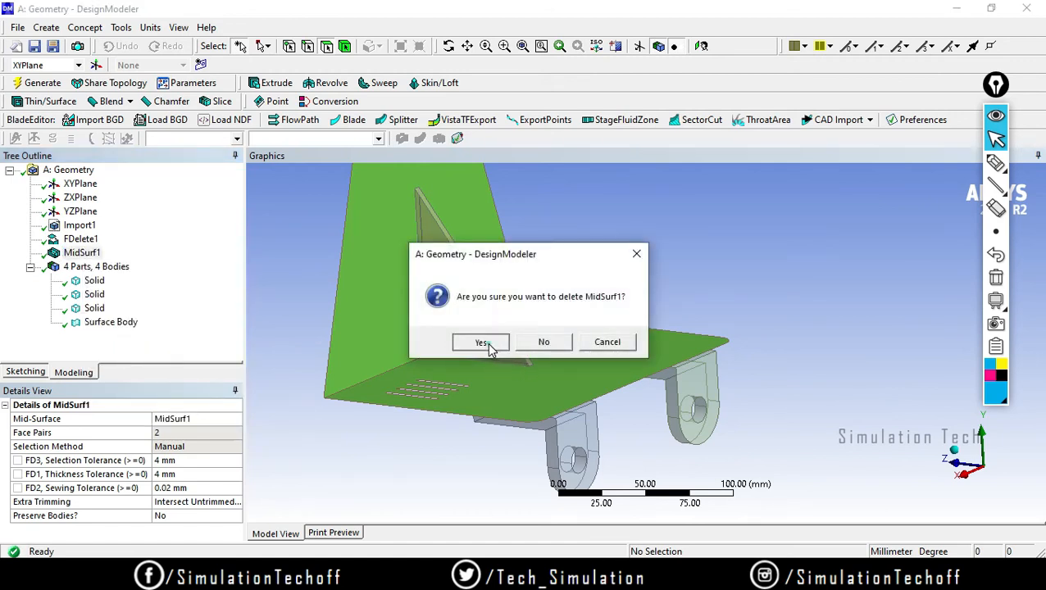
left_click(482, 342)
Start a new mid-surface feature and set its selection method to Automatic.
left_click(80, 225)
right_click(121, 8)
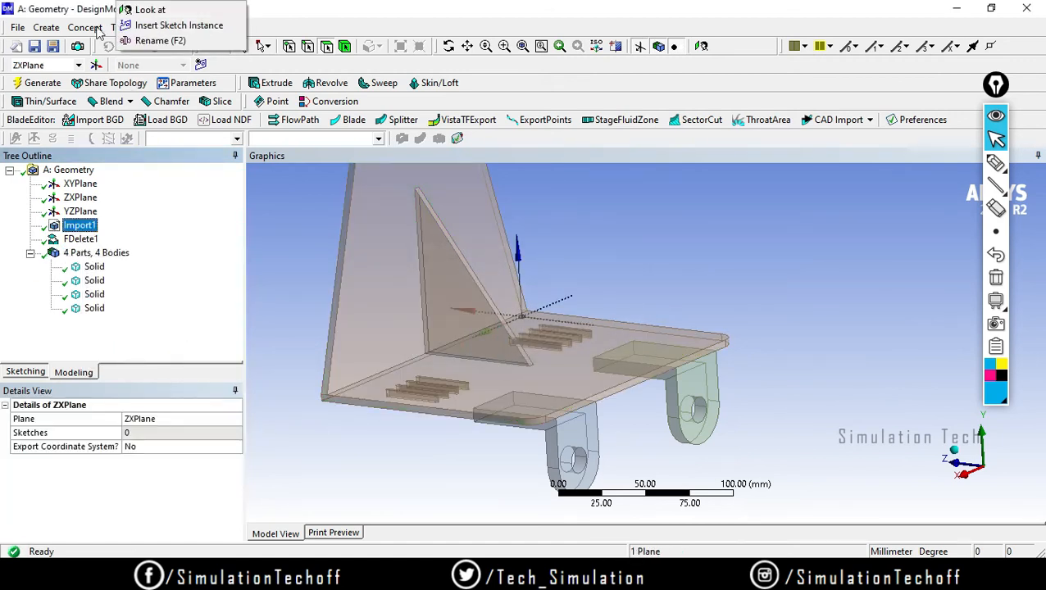
left_click(90, 28)
mouse_move(121, 27)
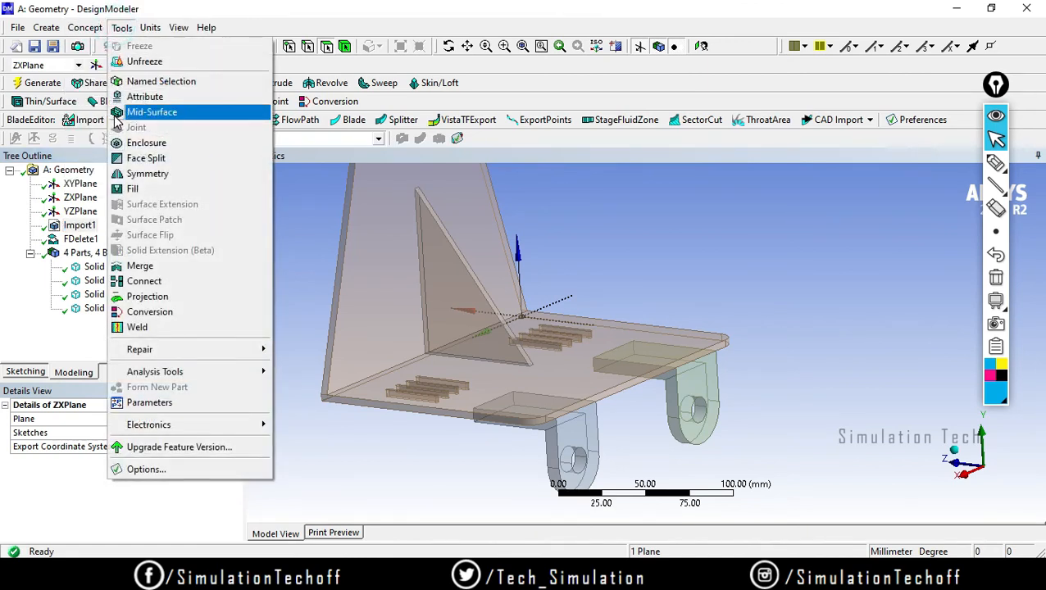
left_click(194, 112)
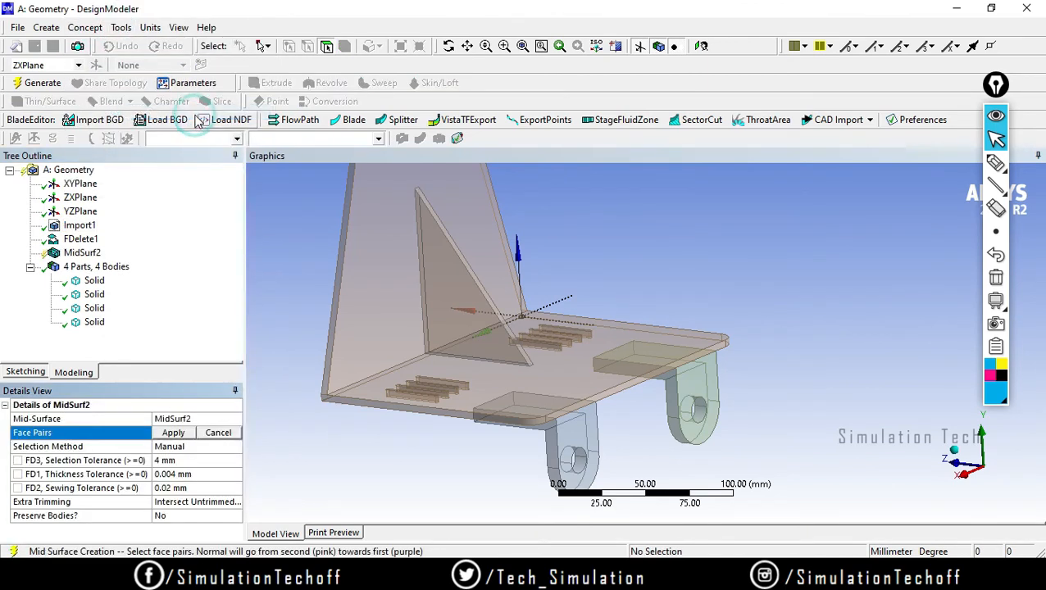
left_click(187, 448)
left_click(235, 445)
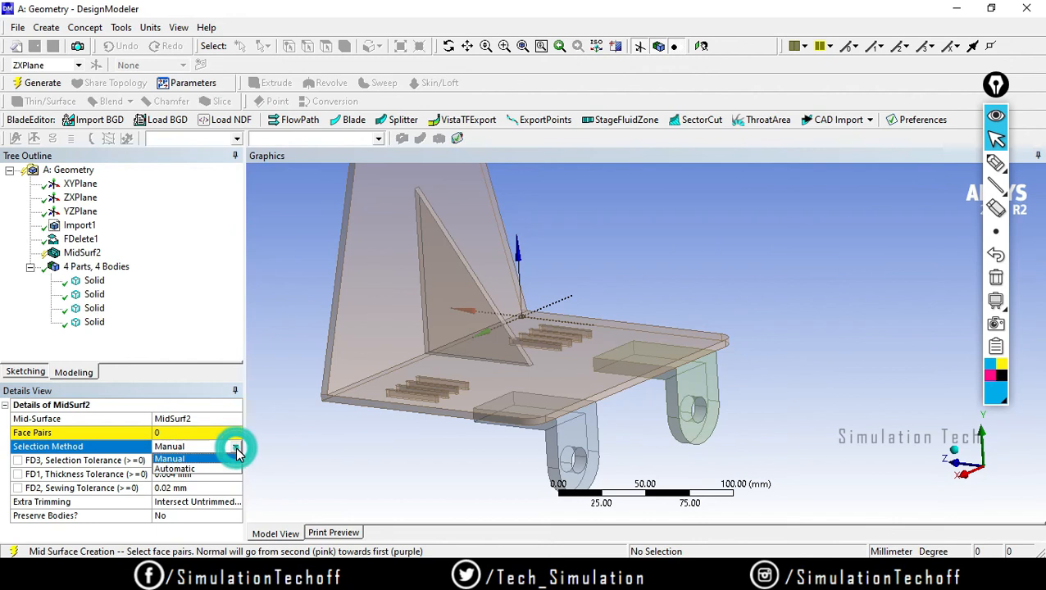
left_click(197, 470)
left_click_drag(233, 424, 235, 457)
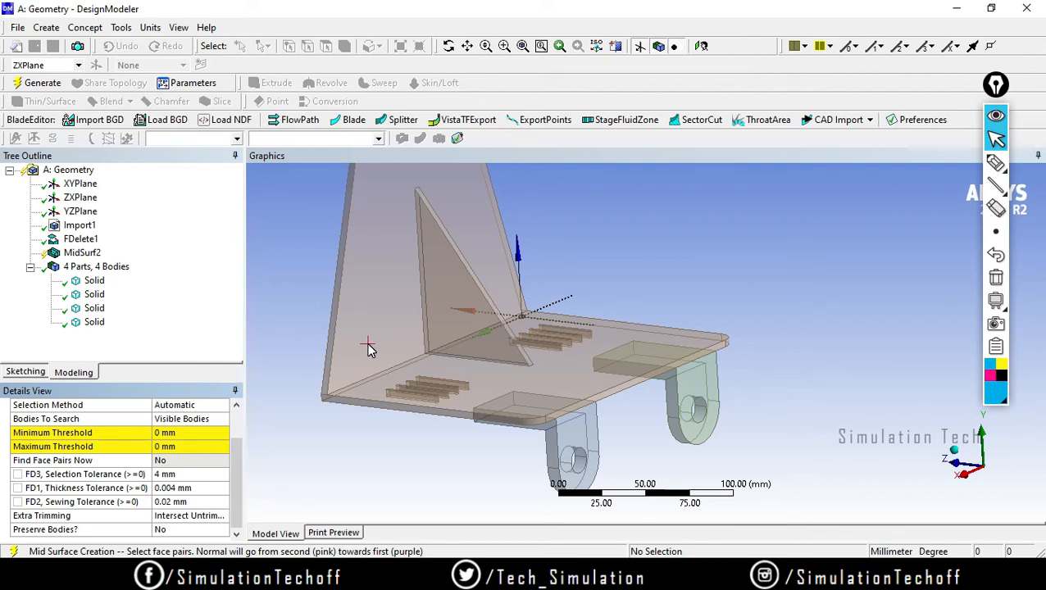
Highlight the four solid bodies one by one to examine the plates the automatic search covers.
left_click(94, 280)
left_click(95, 294)
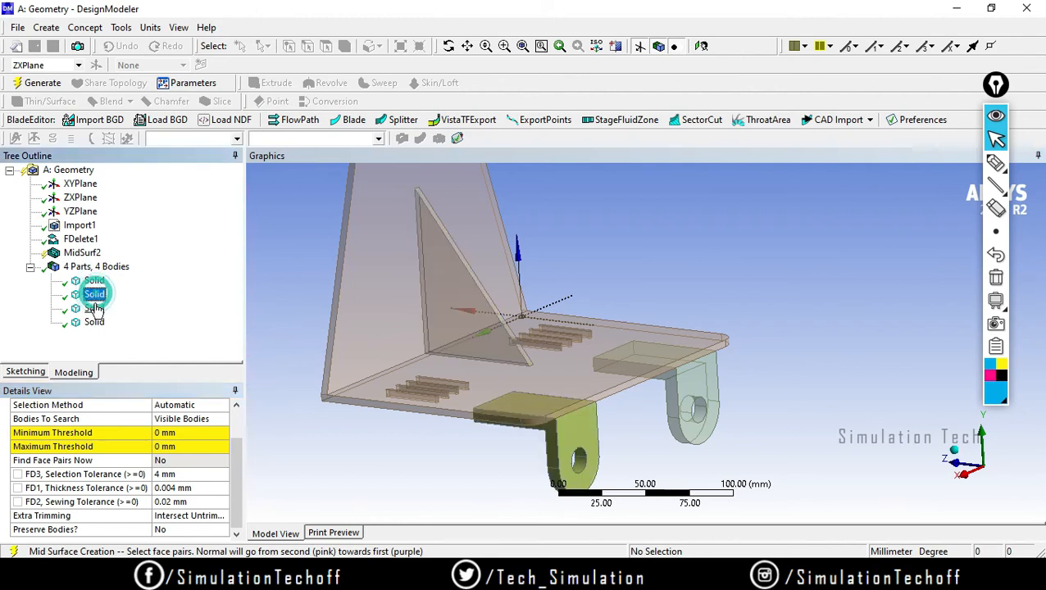
left_click(95, 308)
left_click(94, 322)
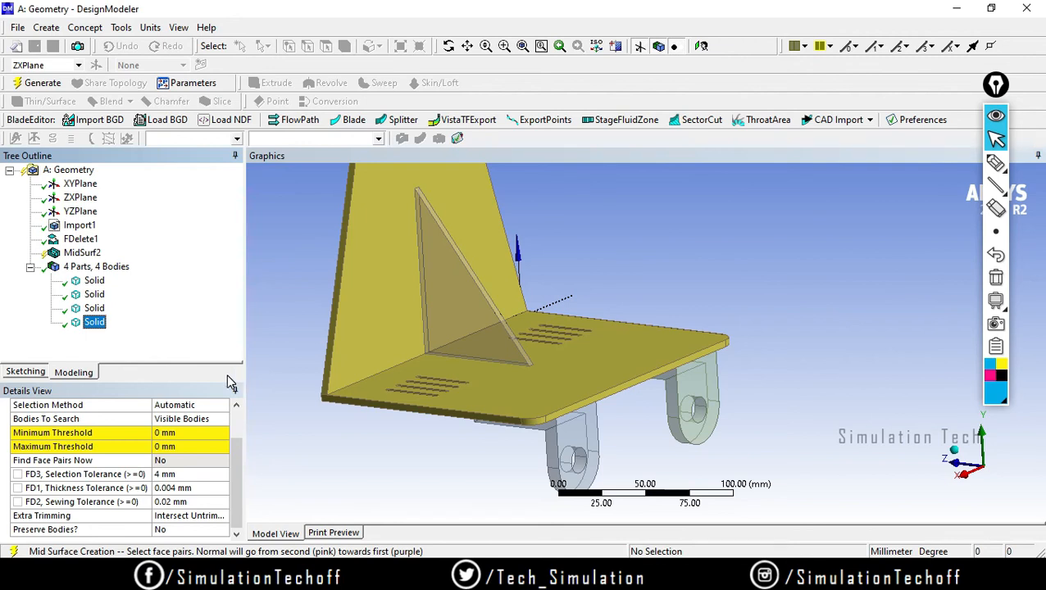
left_click(92, 308)
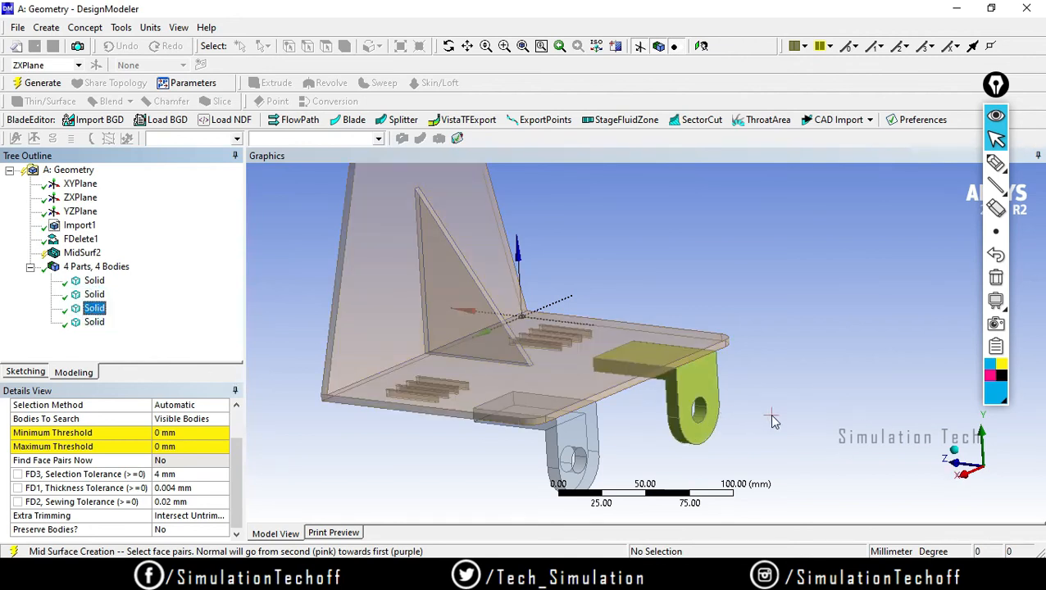
Set the face-pair search thresholds to a minimum of 1 mm and a maximum of 5 mm.
left_click(186, 432)
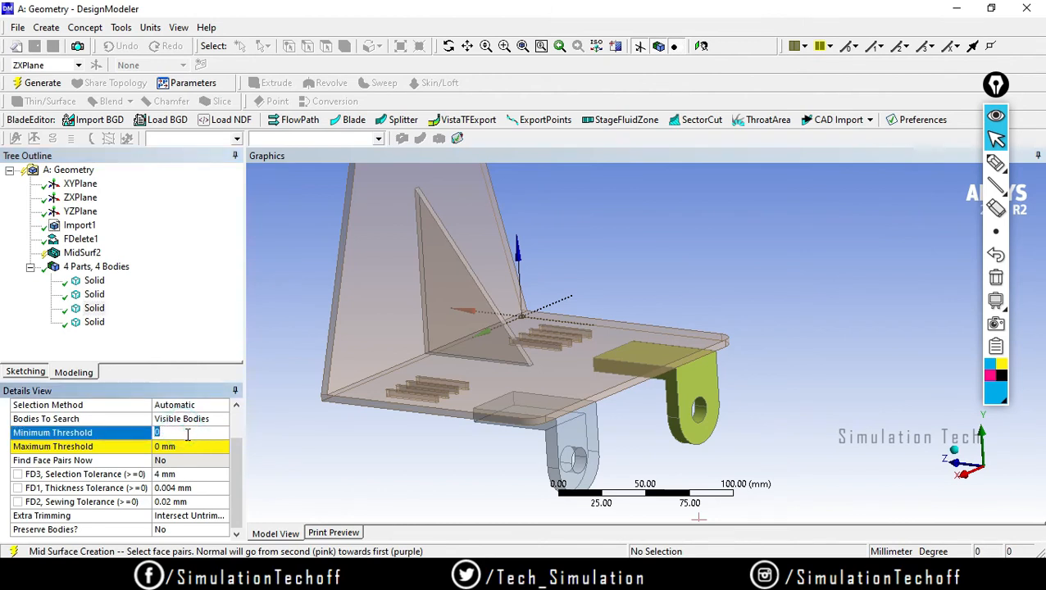
type("1")
left_click(183, 441)
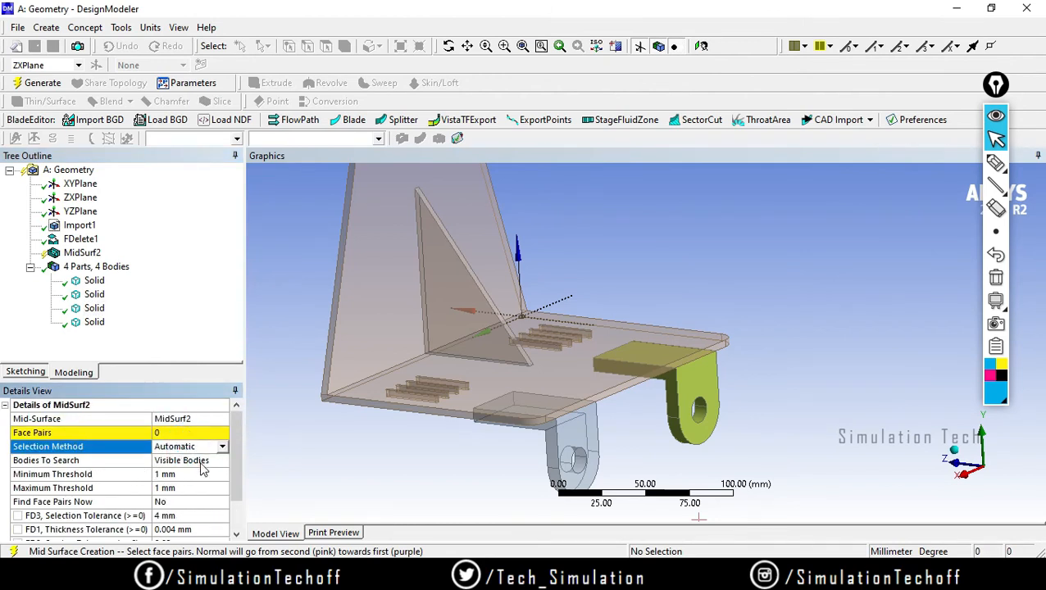
left_click(189, 487)
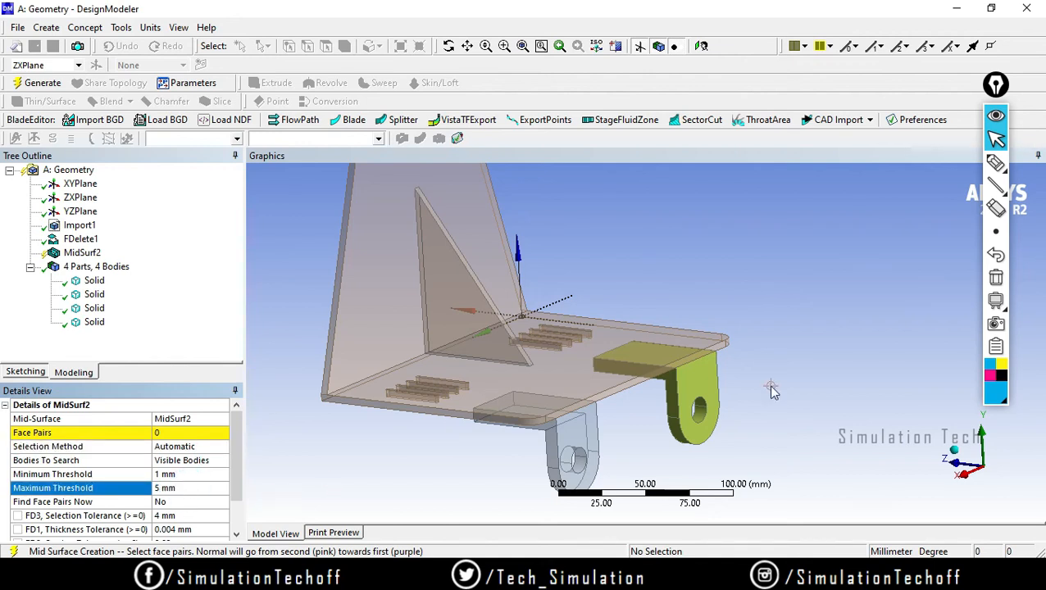
Write a temporary "1 – 5" screen annotation with both numbers underlined, and clear it.
left_click(995, 166)
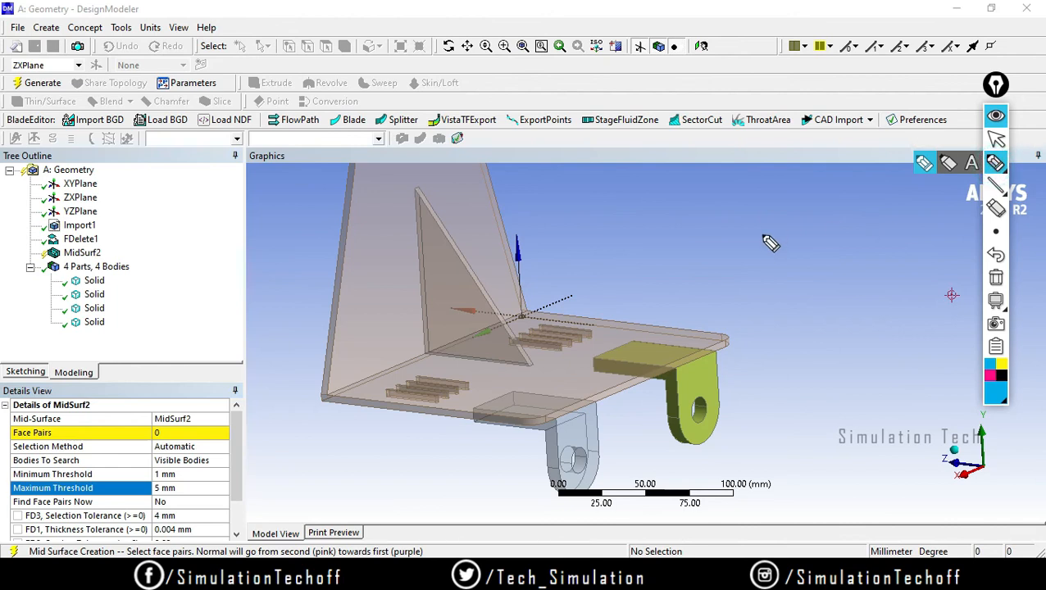
mouse_move(743, 218)
left_mouse_down()
mouse_move(746, 264)
mouse_move(865, 215)
mouse_move(865, 236)
mouse_move(840, 254)
left_mouse_up()
left_click(838, 213)
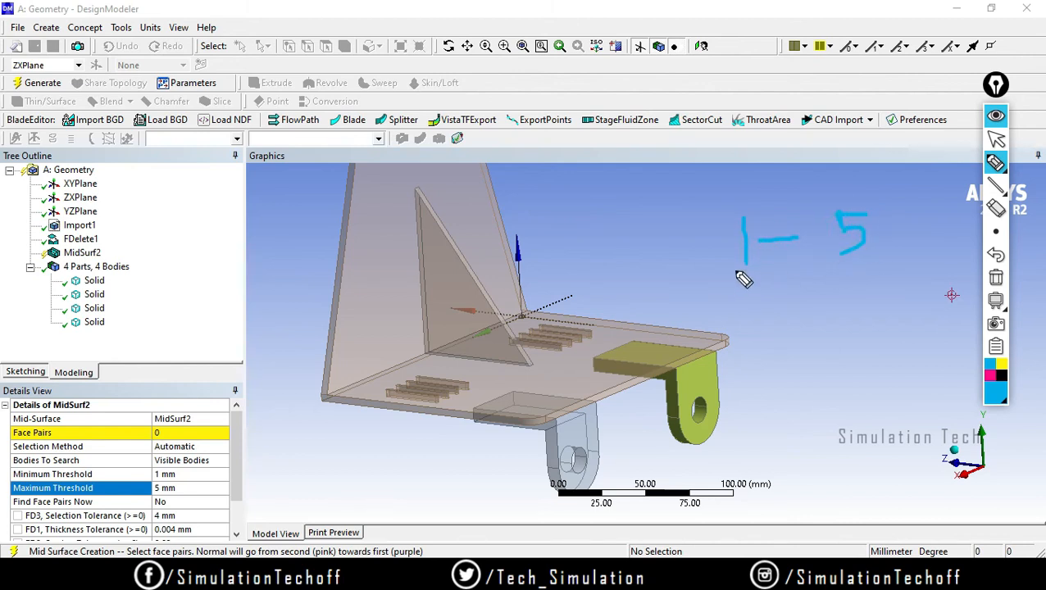
left_click_drag(731, 280, 761, 280)
left_click_drag(827, 268, 904, 268)
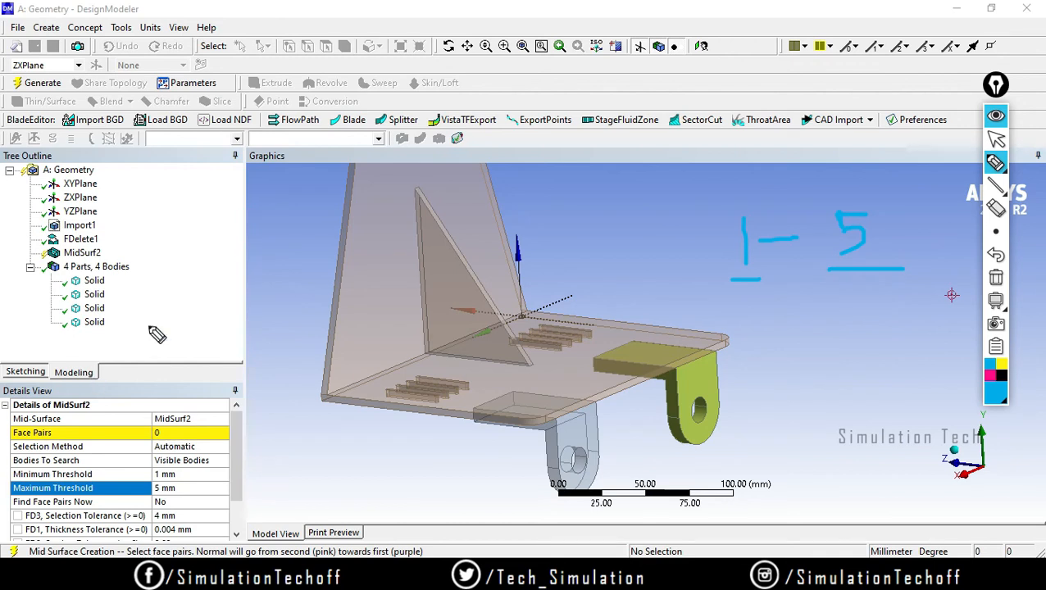
left_click(995, 279)
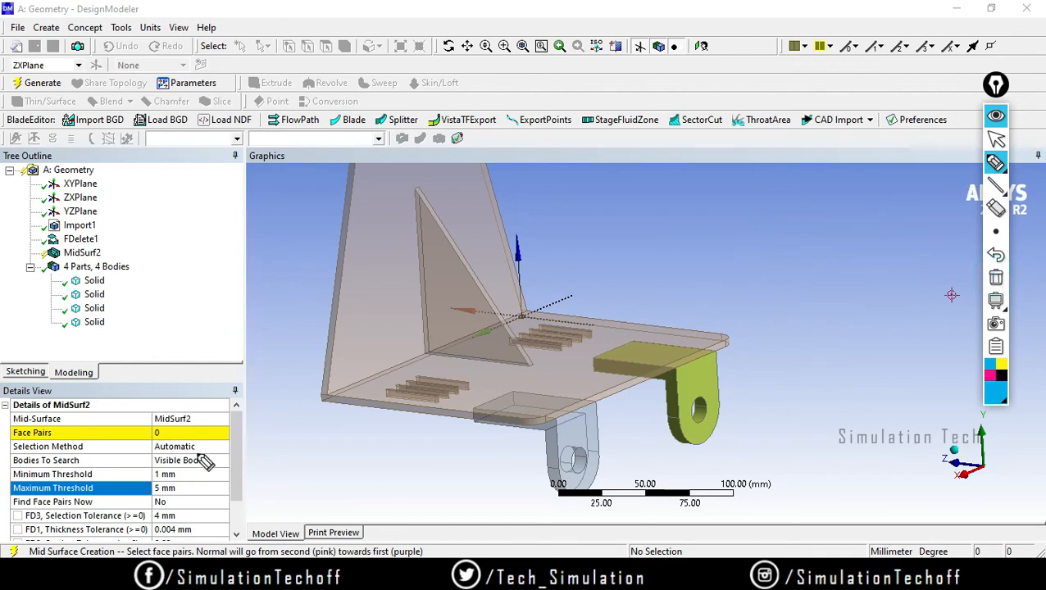
left_click(994, 161)
left_click(996, 139)
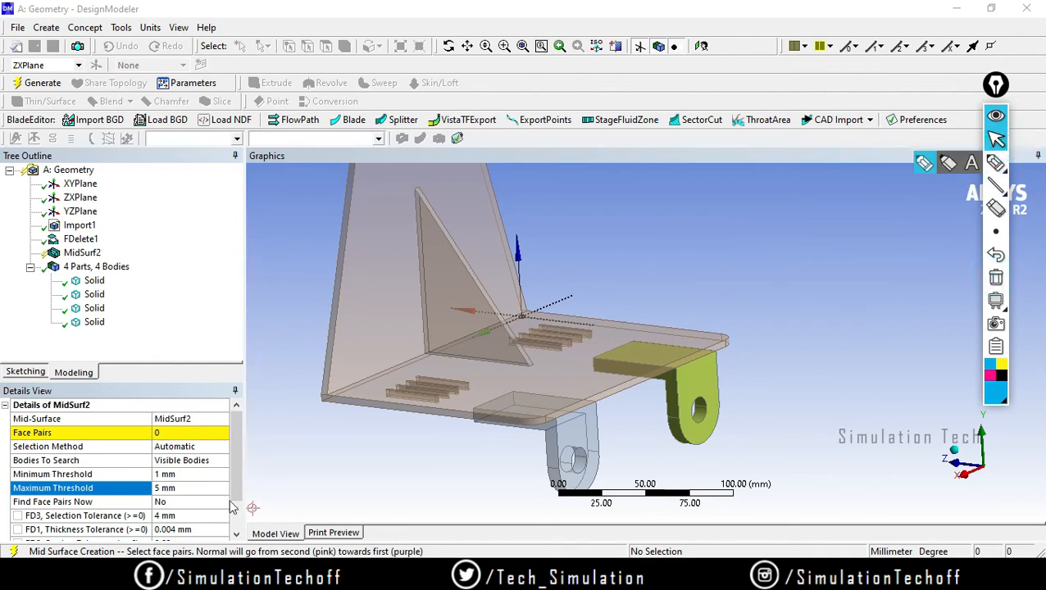
Set the selection tolerance of the new mid-surface to 8 mm.
left_click_drag(236, 454, 236, 480)
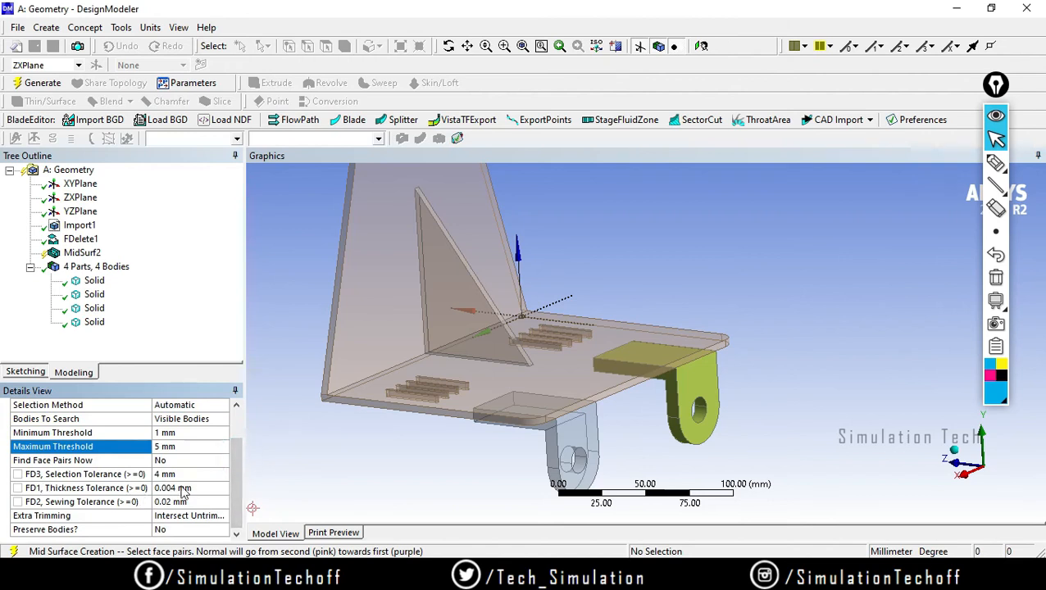
left_click(192, 475)
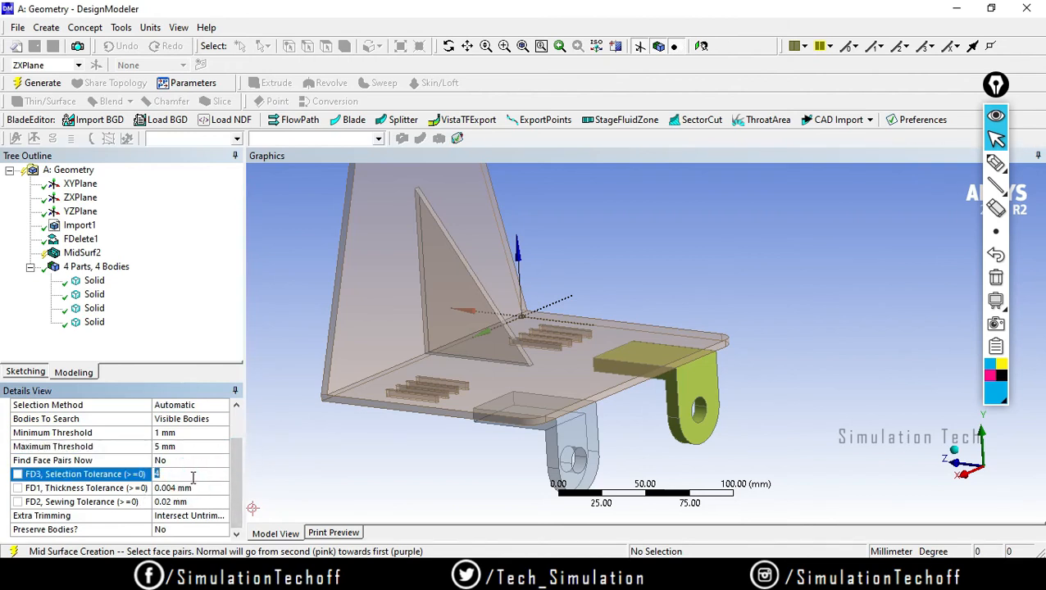
type("8")
key("Return")
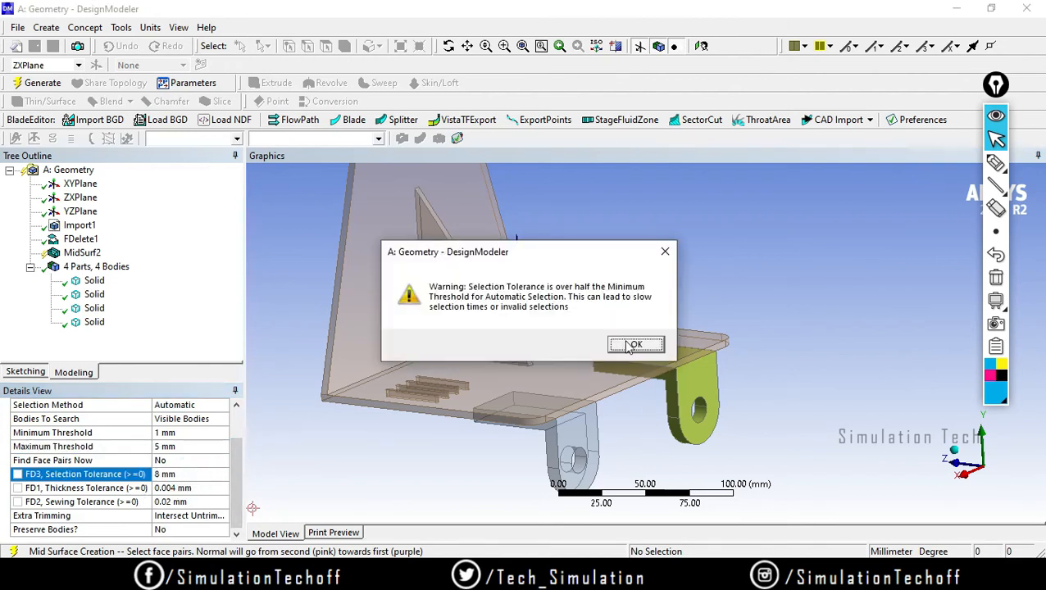
Set the selection tolerance of the mid-surface to 5 mm.
left_click(632, 342)
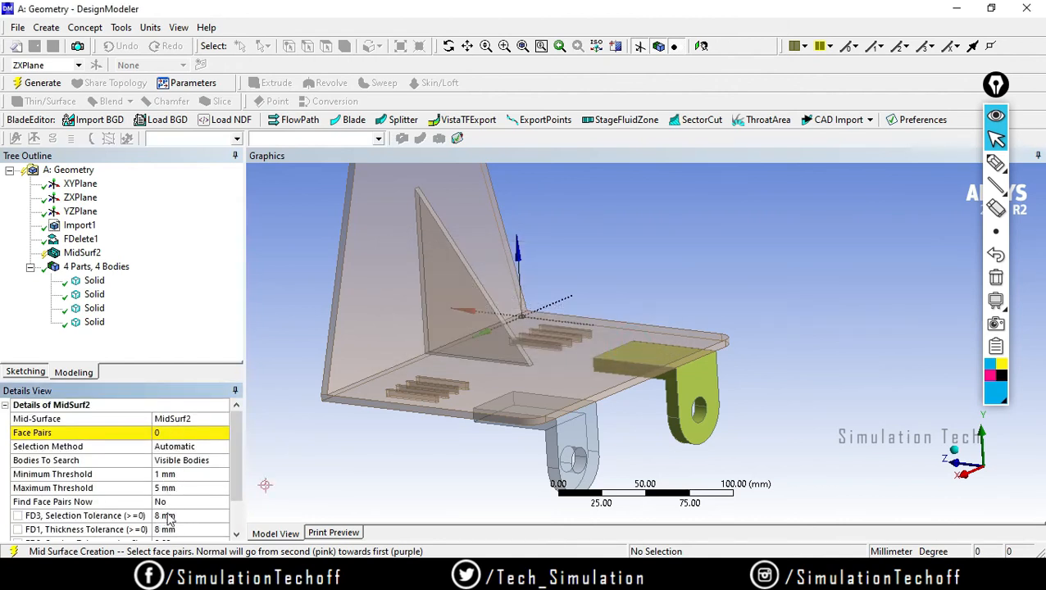
left_click_drag(233, 463, 234, 491)
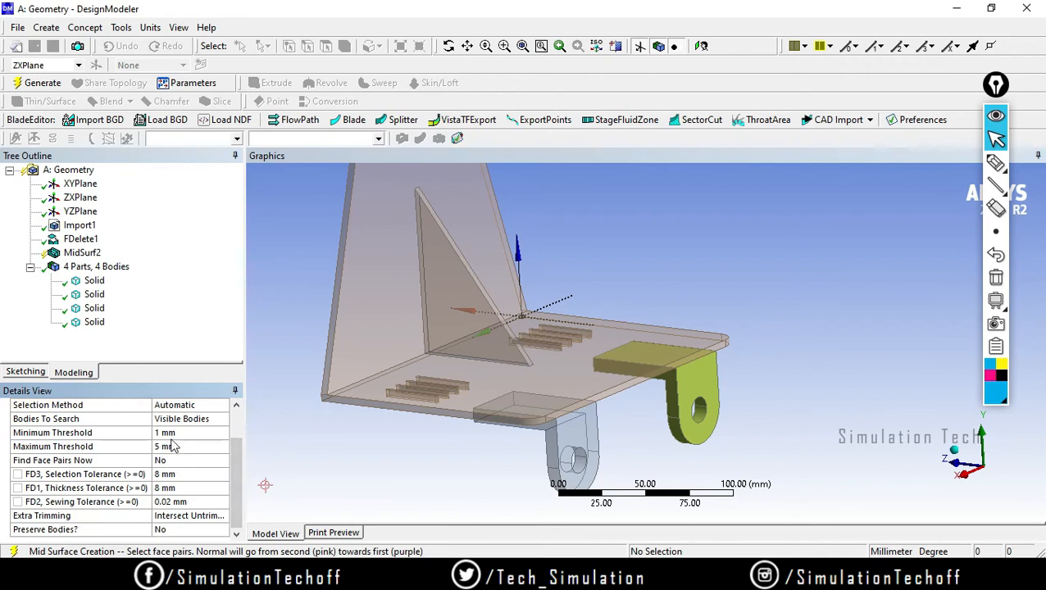
left_click(177, 473)
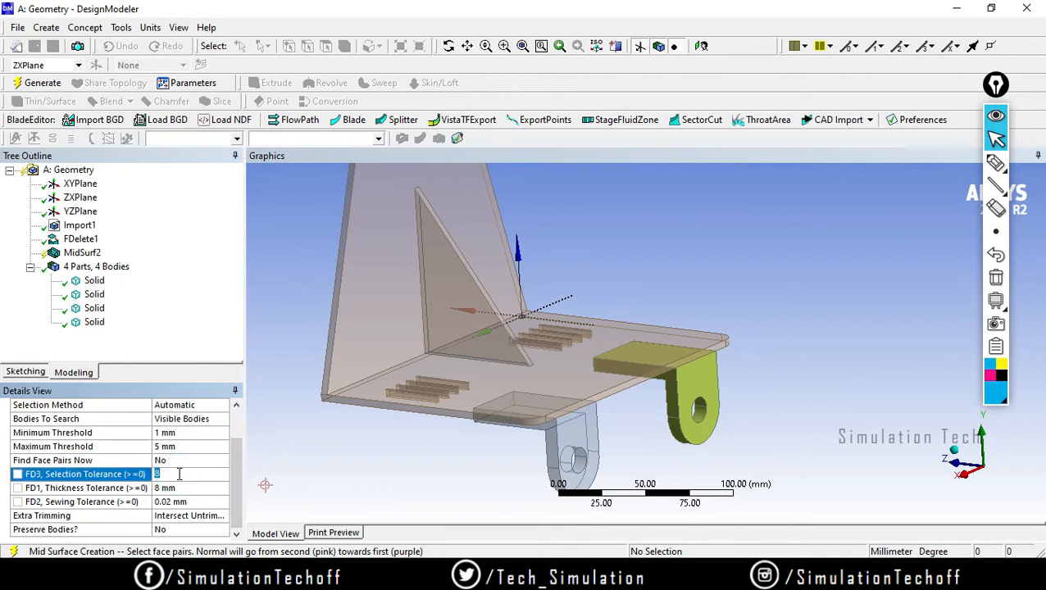
type("5")
key("Return")
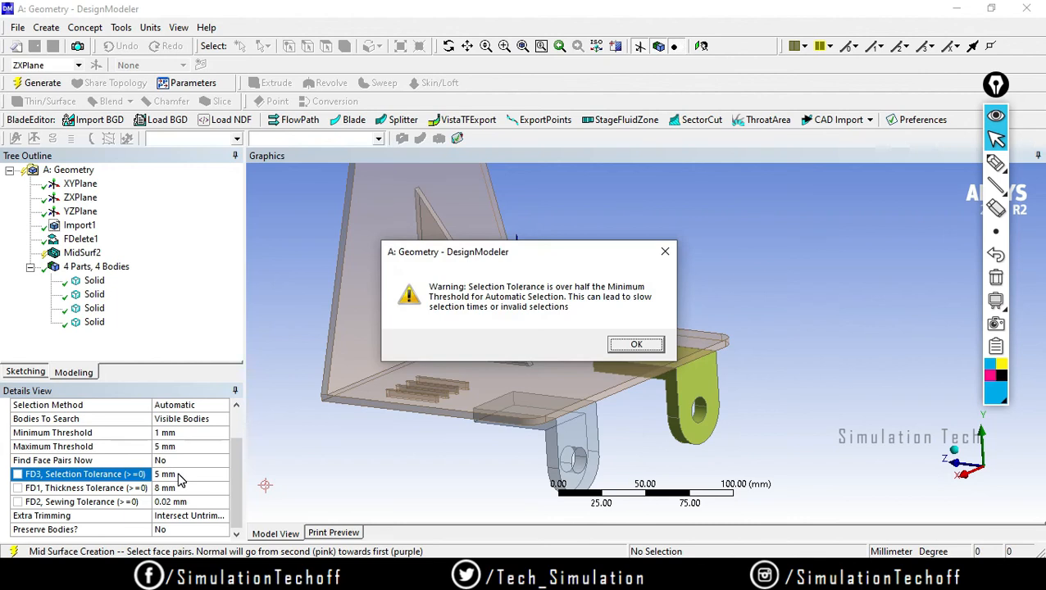
left_click(627, 345)
Set both the selection tolerance and the thickness tolerance of the mid-surface to 4 mm.
left_click(181, 473)
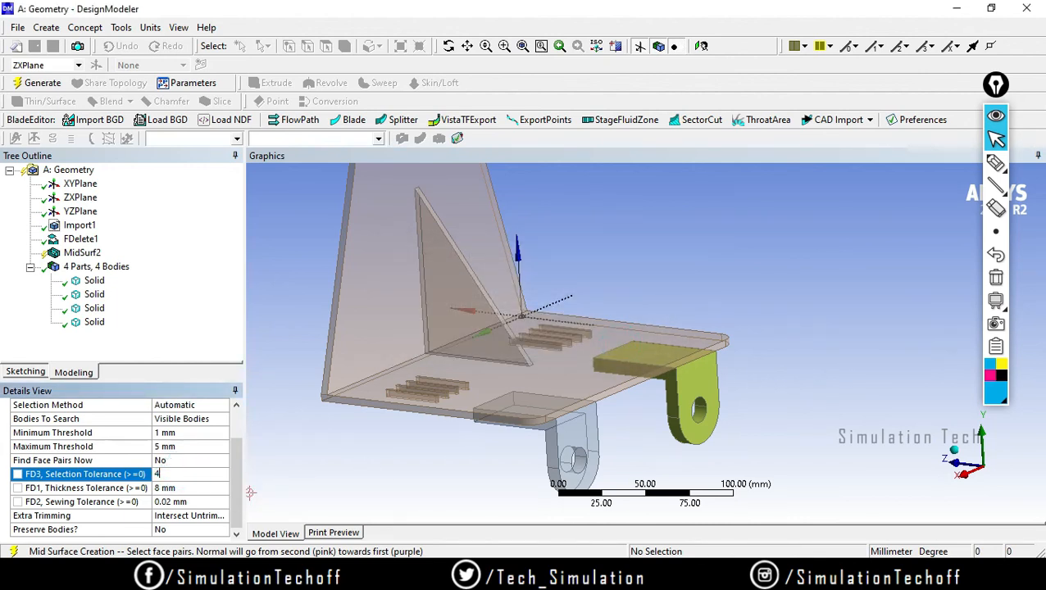
key("Return")
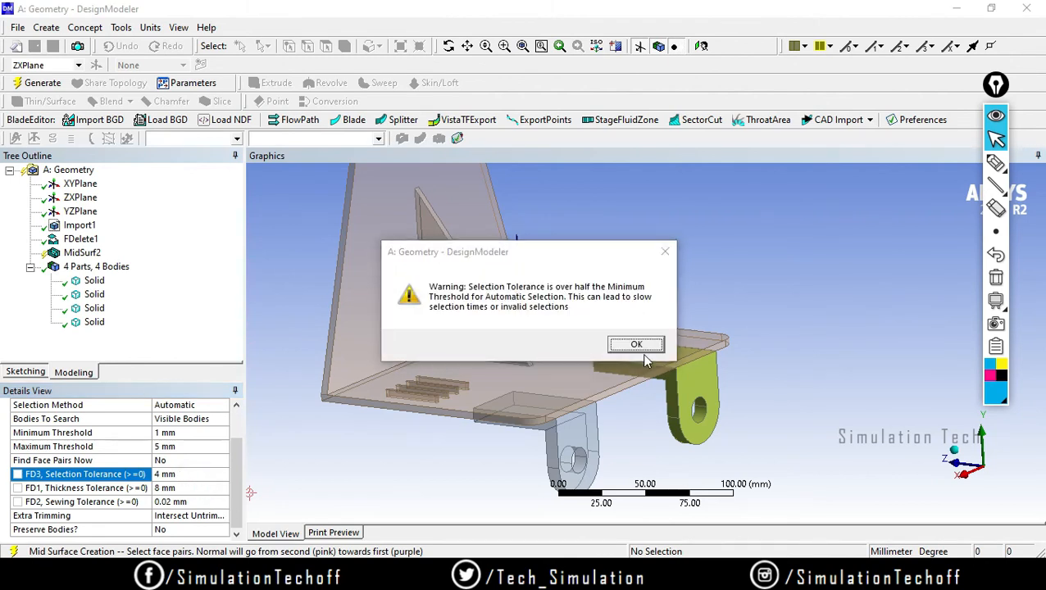
left_click(636, 345)
left_click(182, 490)
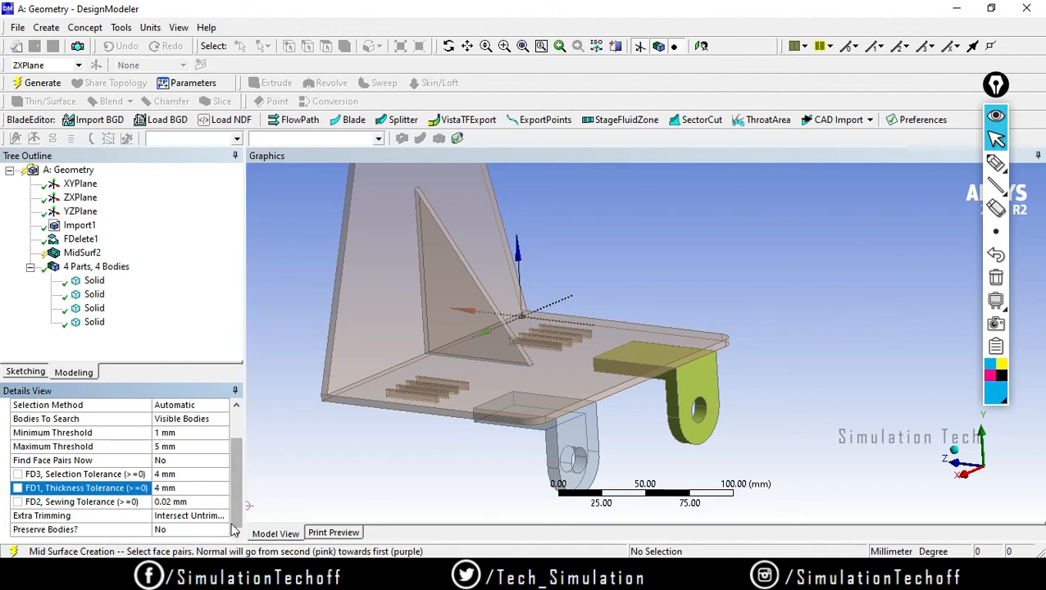
Run the automatic face-pair search on the visible bodies.
scroll(234, 523, "up", 2)
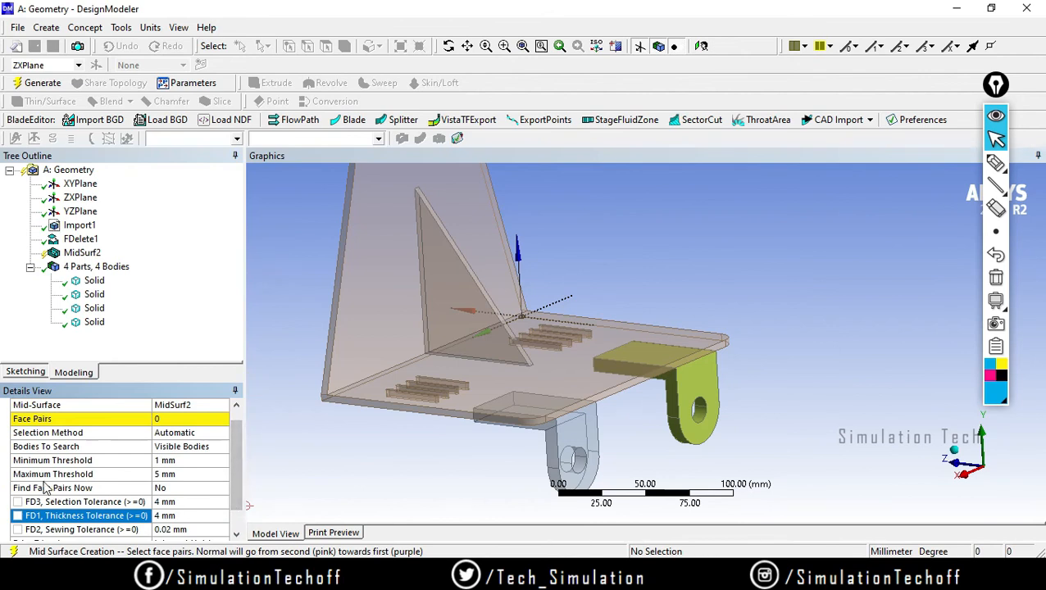
left_click(192, 489)
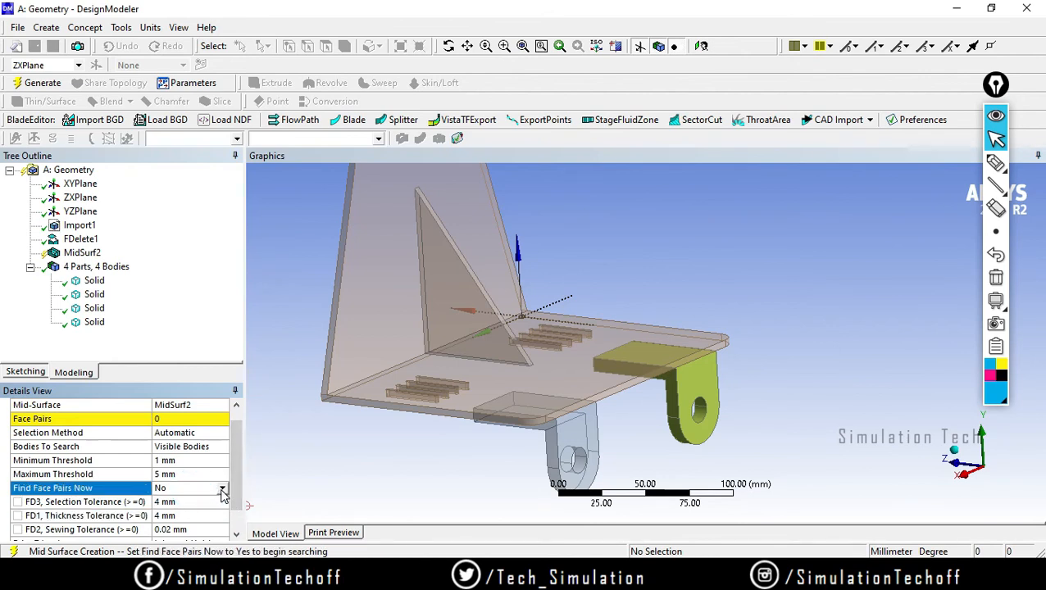
left_click(222, 489)
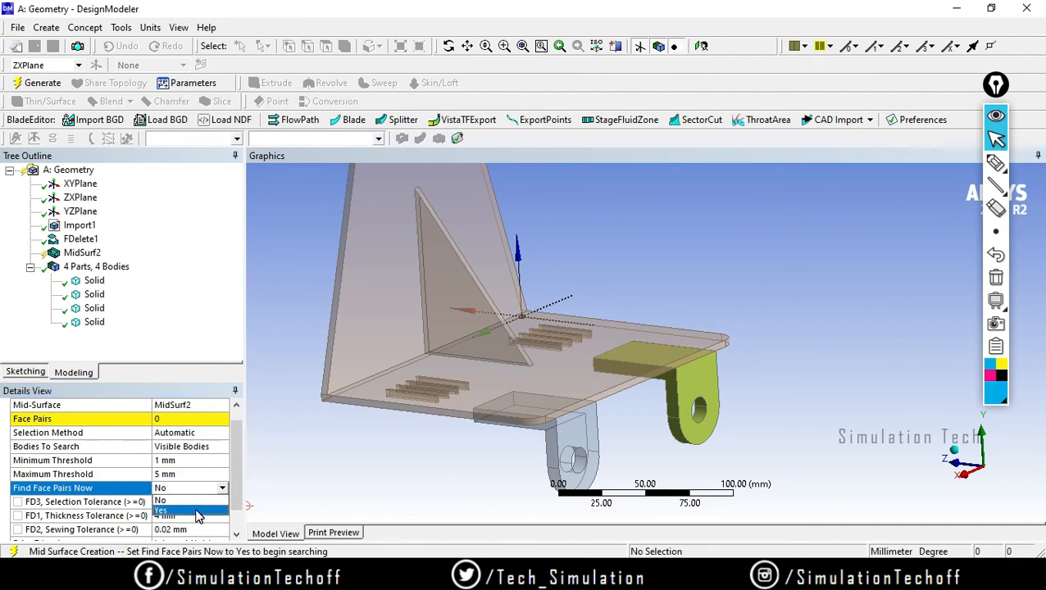
left_click(196, 511)
Generate the mid-surface from the automatically detected face pairs of the upright plate, base and triangular rib.
middle_click_drag(459, 406, 619, 452)
scroll(446, 402, "down", 3)
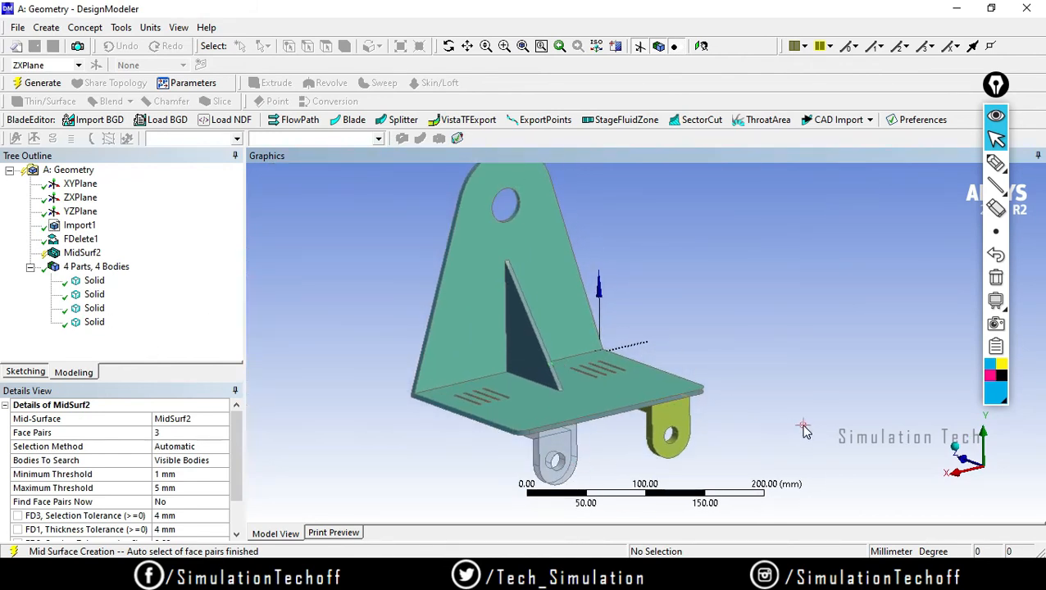
middle_click_drag(639, 397, 645, 440)
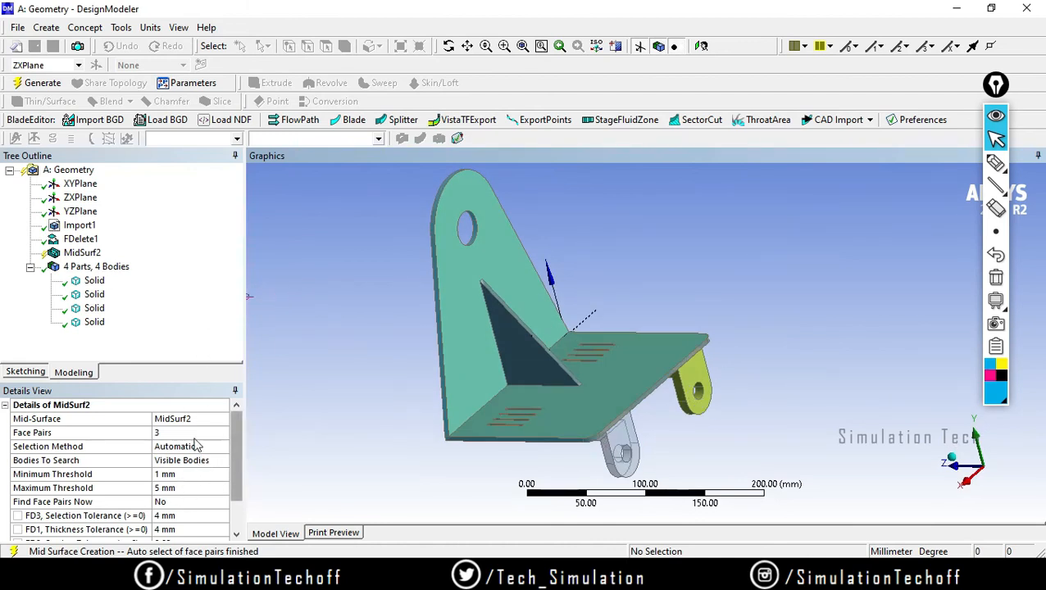
middle_click_drag(544, 427, 508, 435)
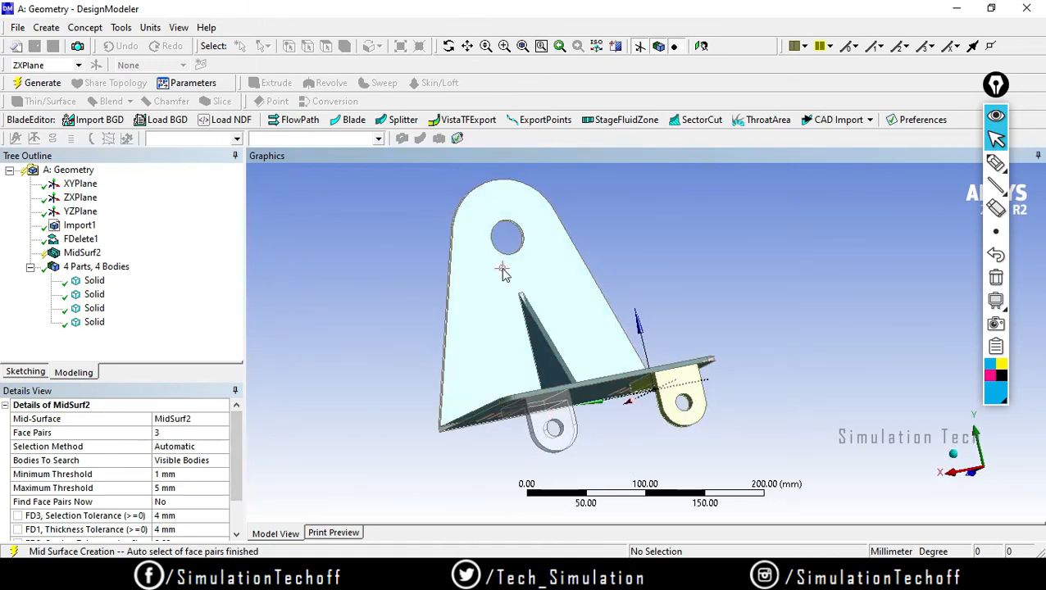
middle_click_drag(478, 366, 606, 392)
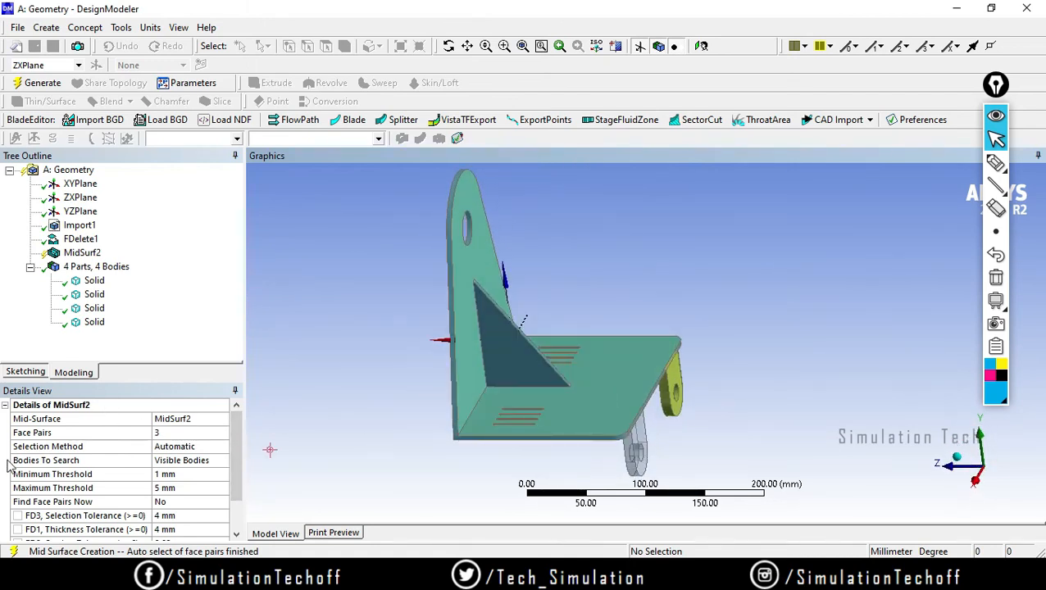
left_click(39, 85)
middle_click_drag(596, 364, 605, 408)
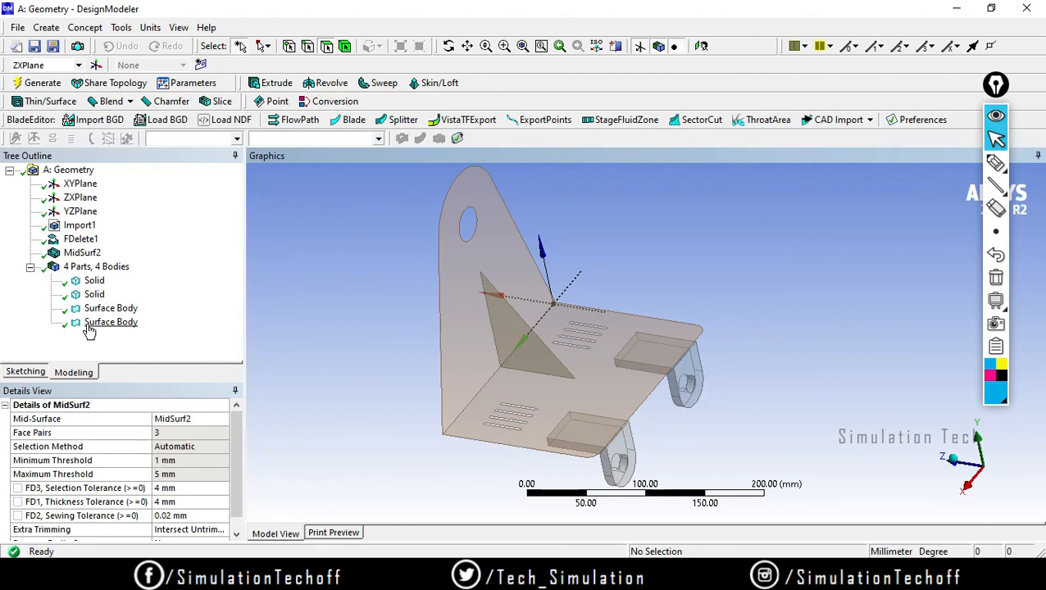
Reopen MidSurf2 for editing and set its maximum threshold to 12 mm.
left_click(82, 254)
right_click(82, 260)
left_click(135, 264)
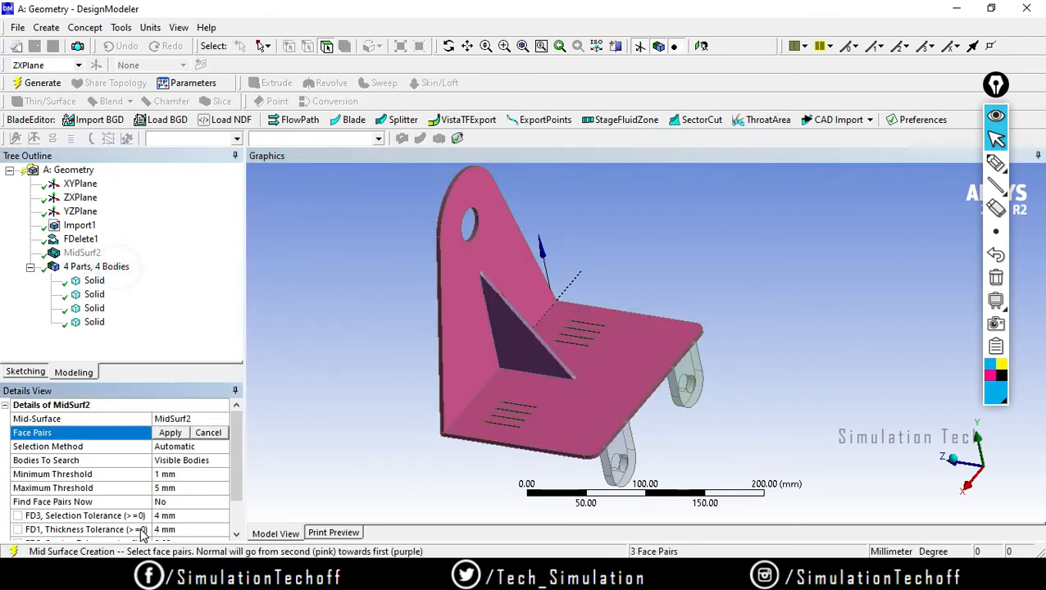
left_click(183, 490)
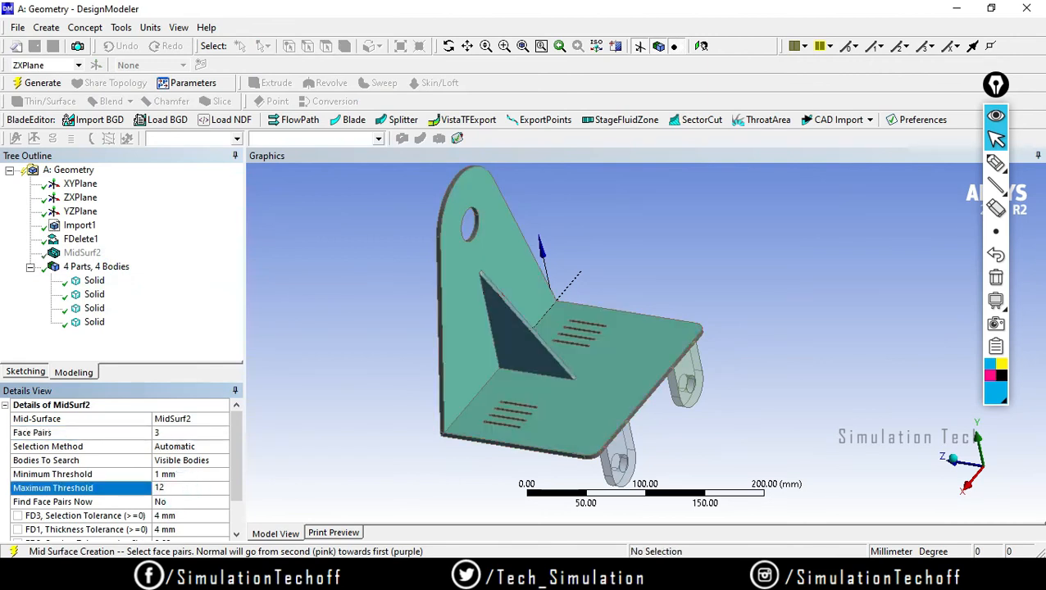
key("Return")
Rerun the automatic face-pair search so that it replaces the existing face pairs.
scroll(241, 455, "down", 3)
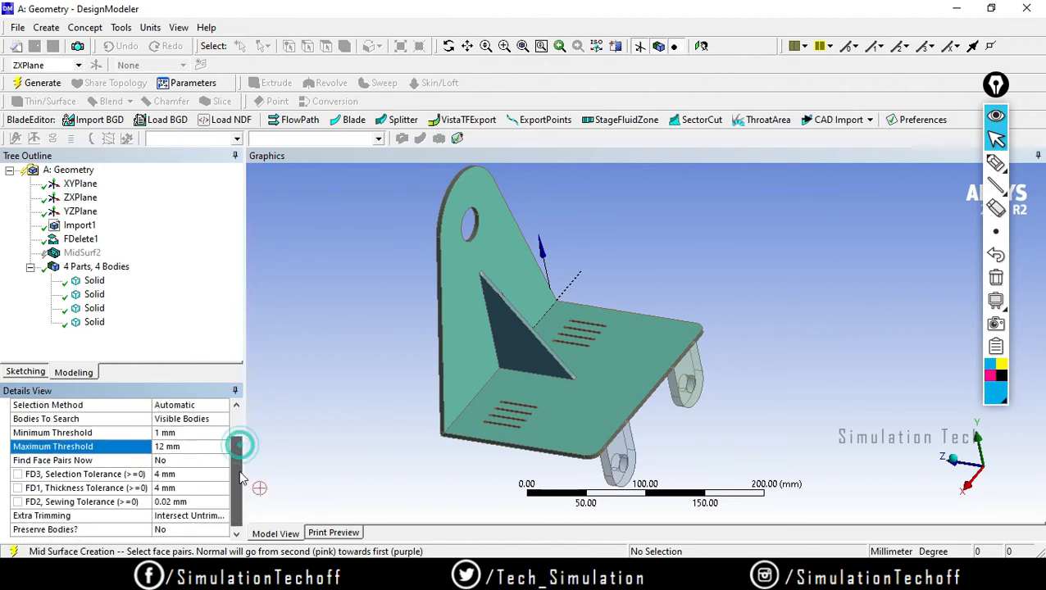
left_click(187, 460)
left_click(222, 462)
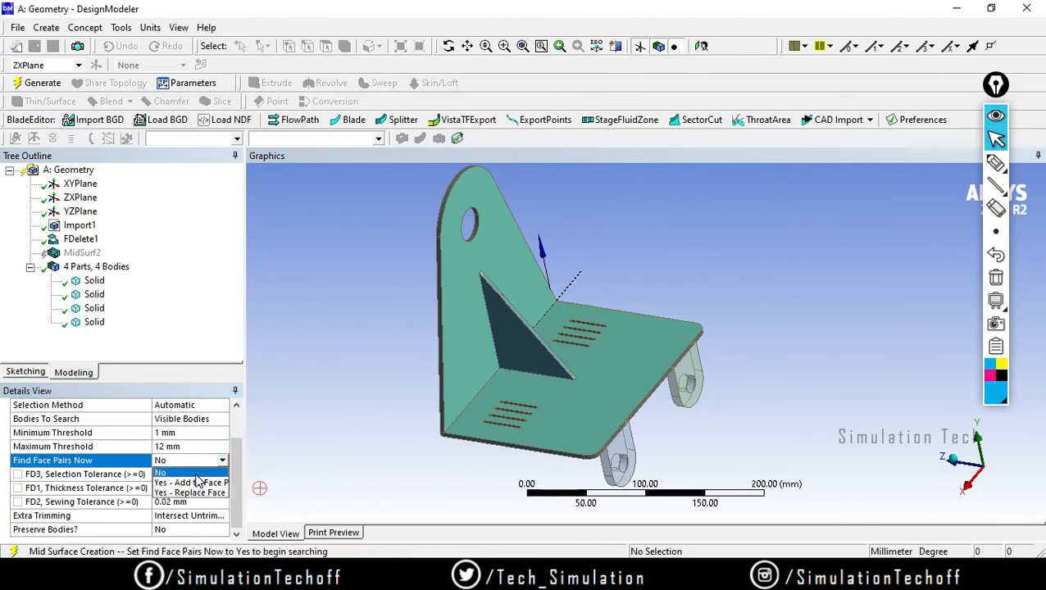
left_click(198, 493)
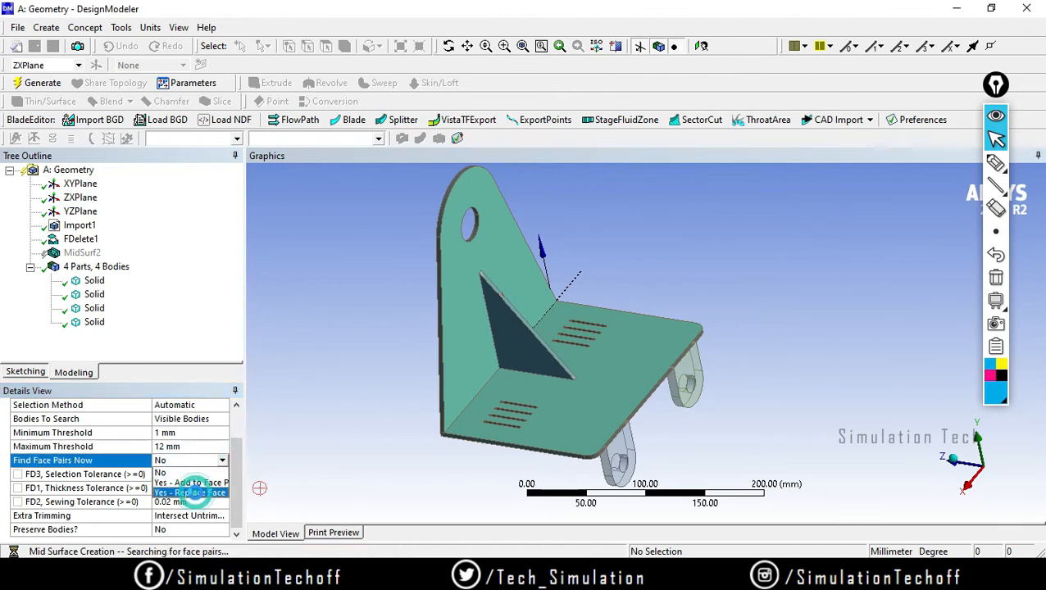
Regenerate MidSurf2 with the new face pairs, including those on the two lugs under the base.
middle_click_drag(814, 476, 794, 442)
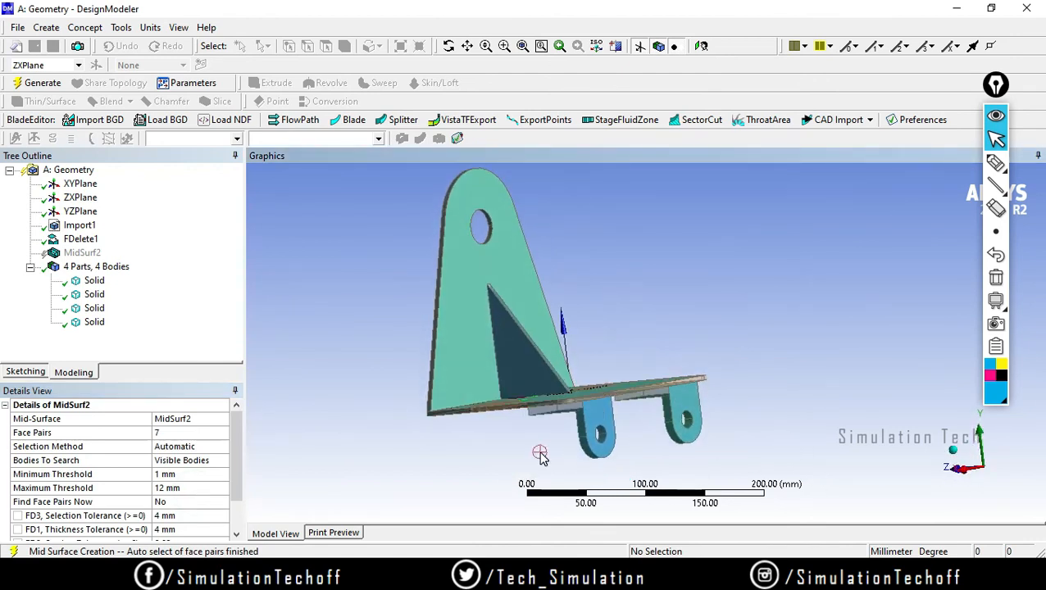
scroll(540, 455, "up", 5)
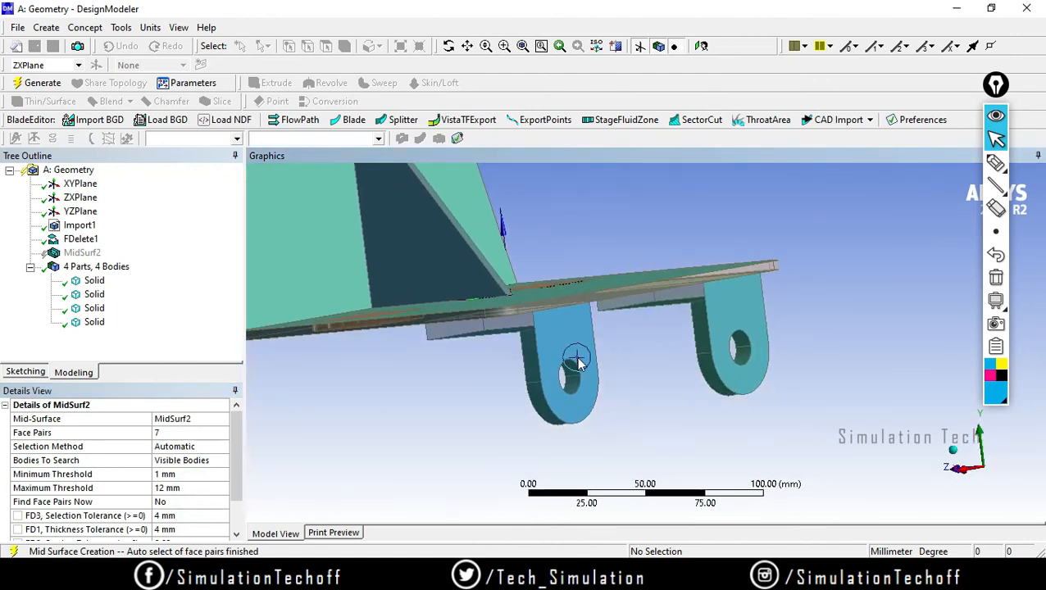
left_click(30, 85)
middle_click_drag(519, 387, 562, 399)
scroll(464, 322, "down", 4)
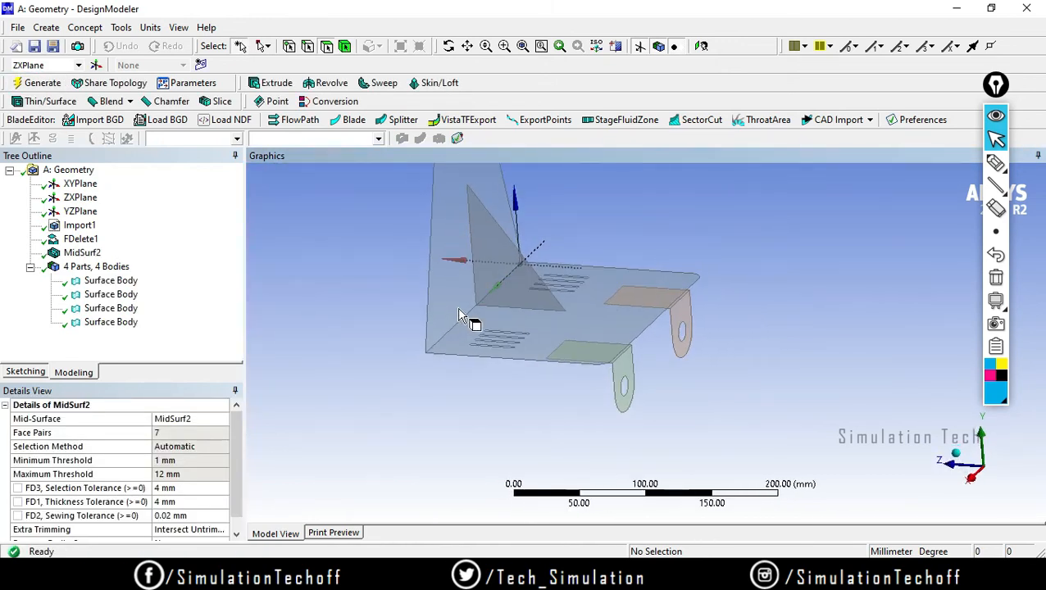
Examine from the side where the triangular rib's mid-surface meets the base and upright plate surfaces.
middle_click_drag(742, 373, 670, 401)
scroll(722, 381, "up", 3)
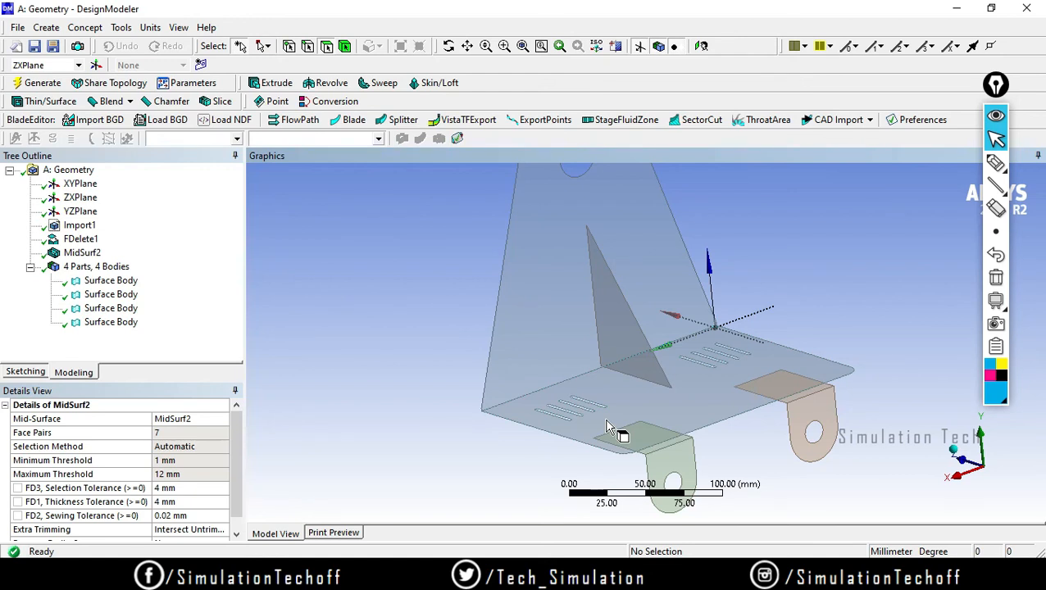
left_click(961, 486)
scroll(554, 418, "up", 3)
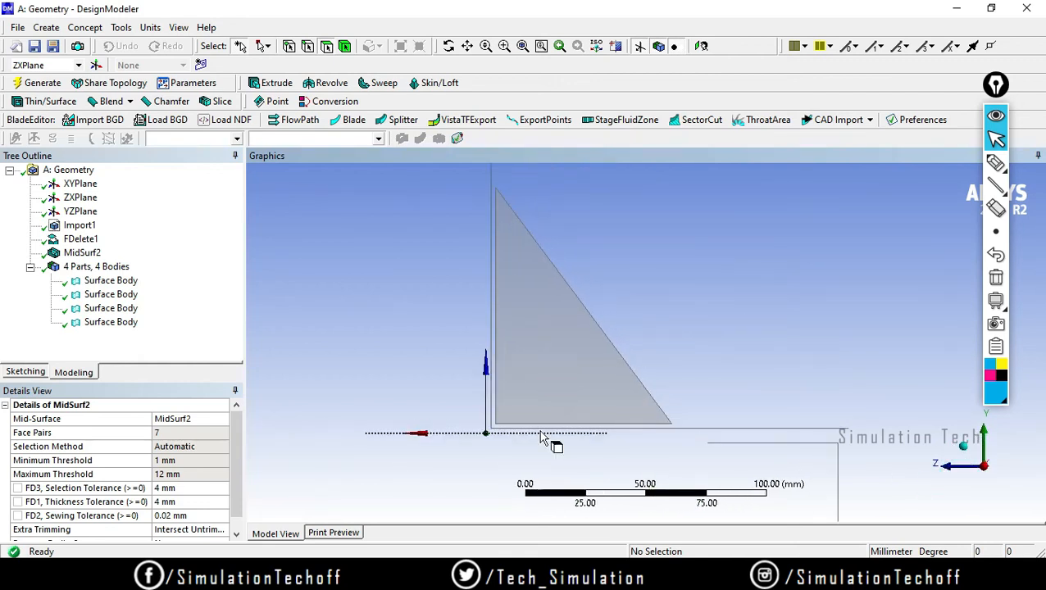
scroll(541, 463, "up", 1)
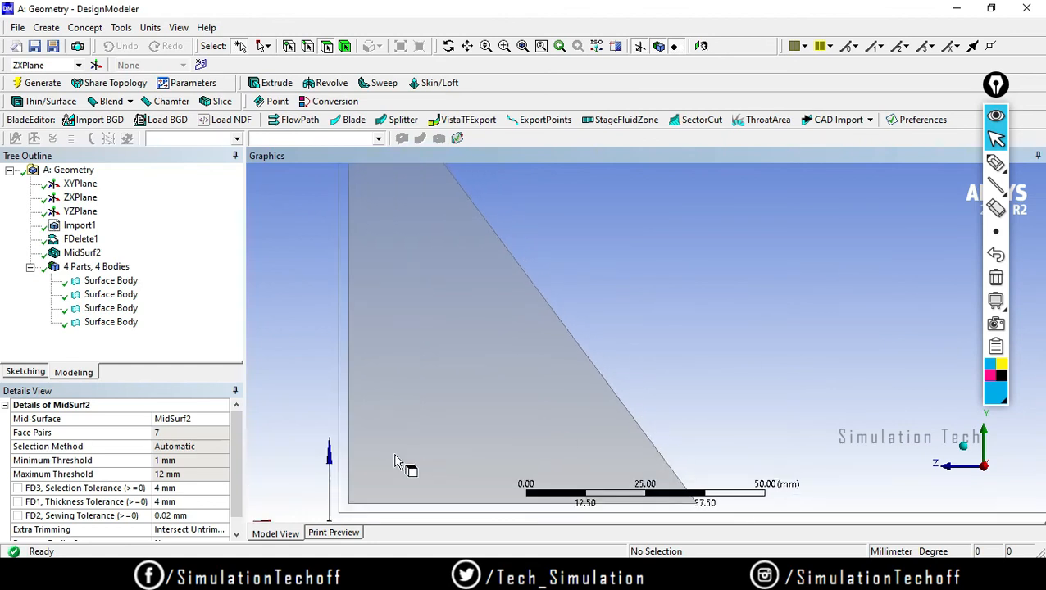
middle_click_drag(434, 473, 602, 397, "ctrl")
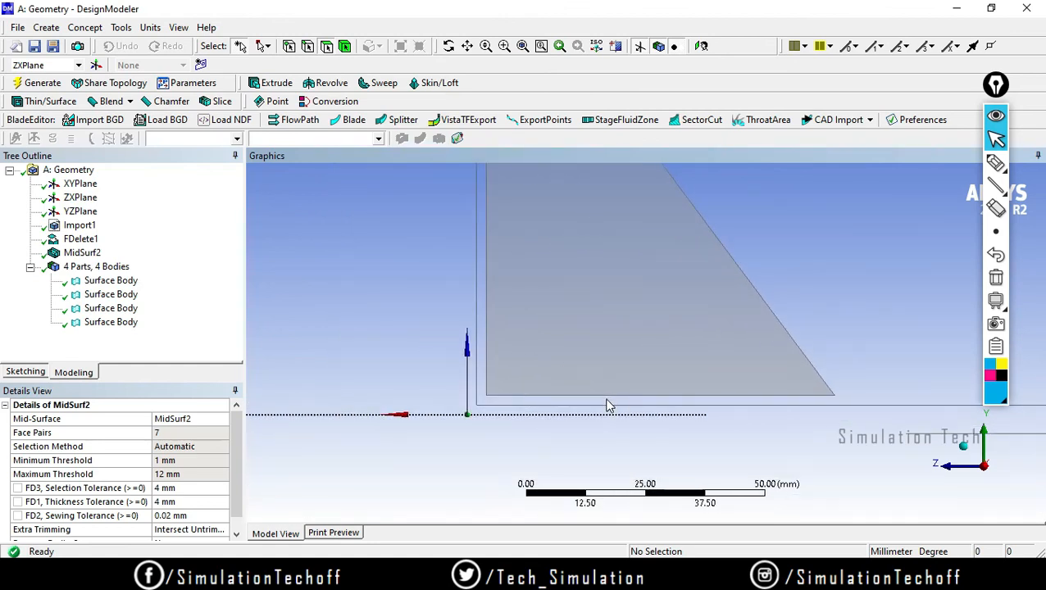
scroll(609, 406, "up", 2)
middle_click_drag(619, 439, 624, 382, "ctrl")
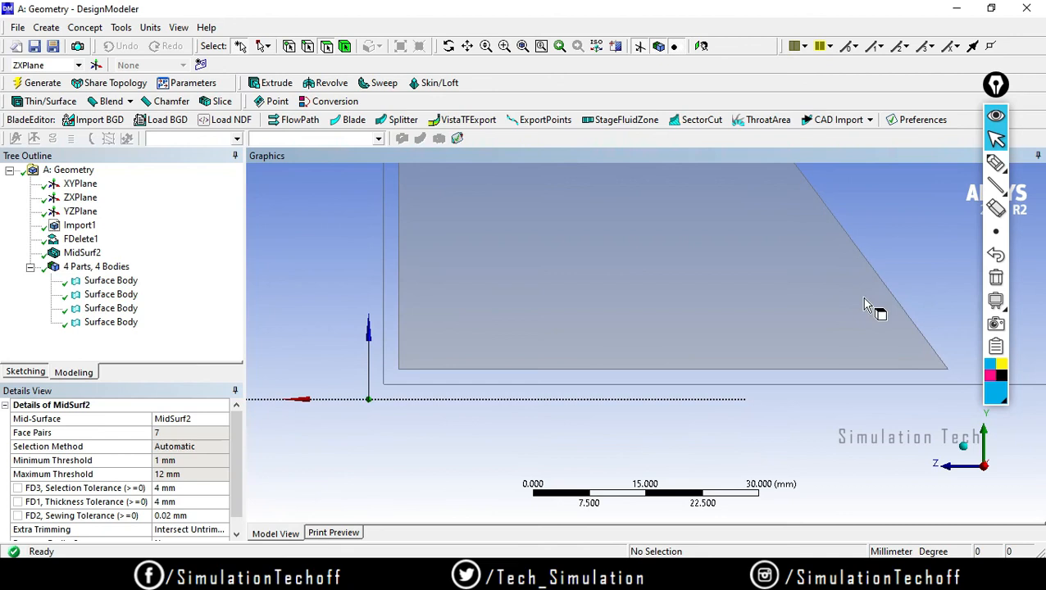
Mark the space between the rib's lower edge and the base with a short temporary line annotation, and clear it.
left_click(996, 185)
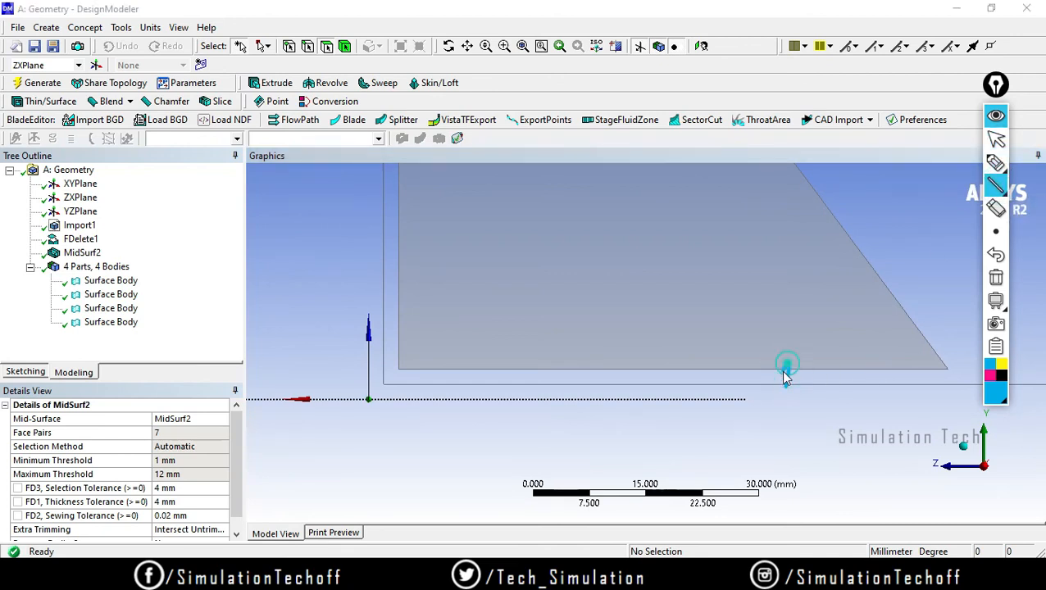
left_click_drag(787, 367, 785, 389)
left_click(995, 277)
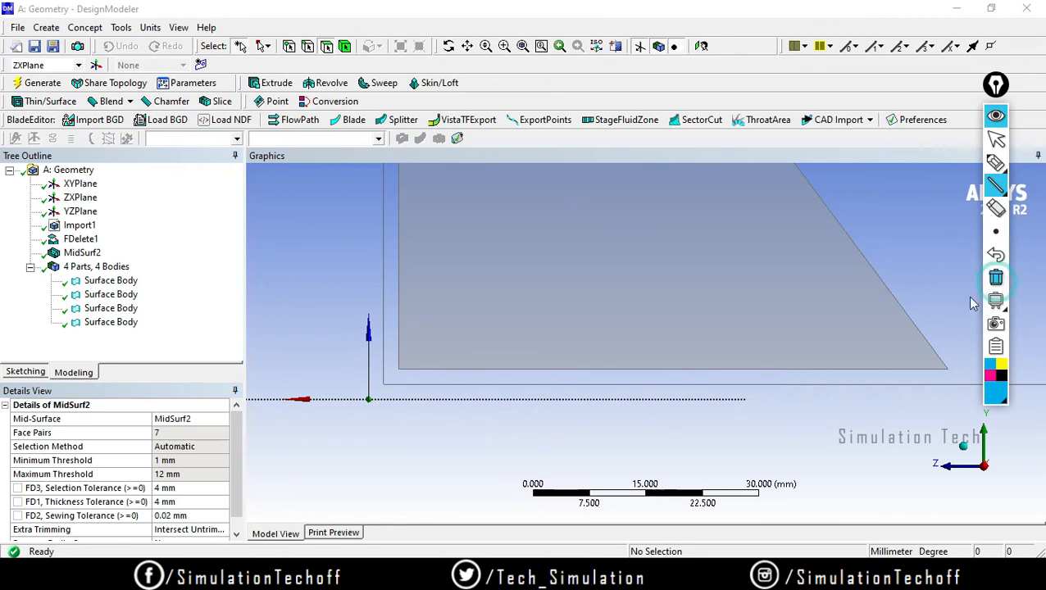
left_click(995, 140)
Examine how the two lug surfaces lie relative to the base plate's mid-surface.
scroll(889, 274, "down", 2)
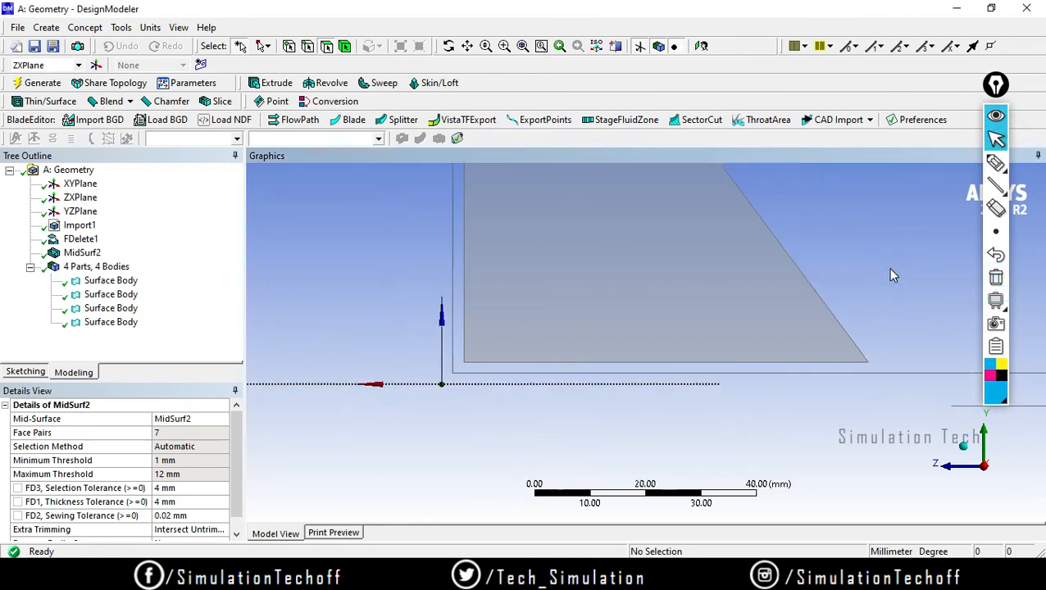
scroll(890, 283, "down", 3)
middle_click_drag(880, 309, 625, 328)
scroll(853, 318, "down", 2)
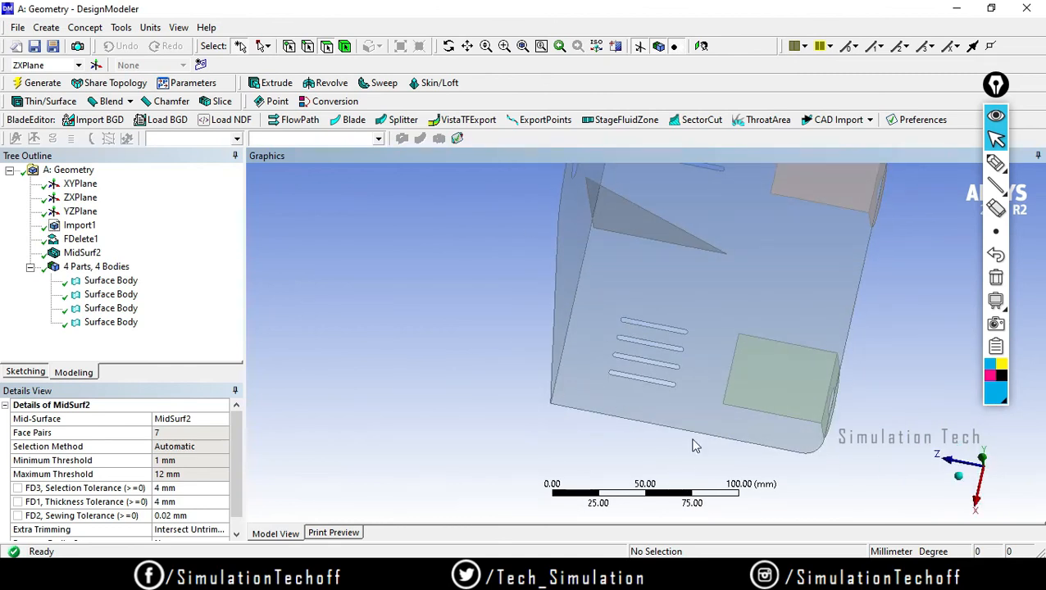
scroll(693, 445, "up", 3)
middle_click_drag(707, 402, 570, 381)
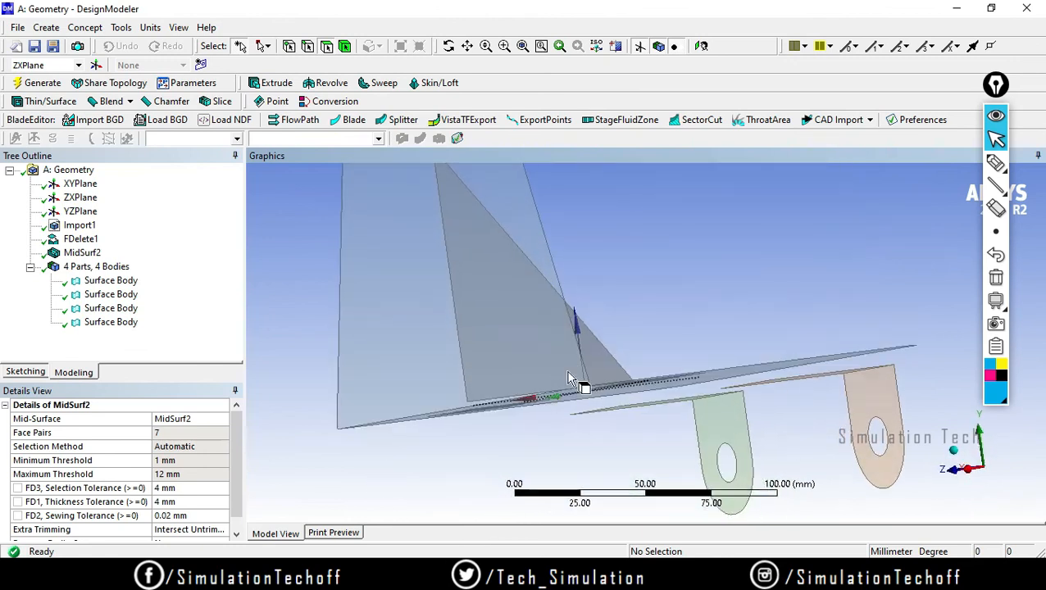
left_click(123, 27)
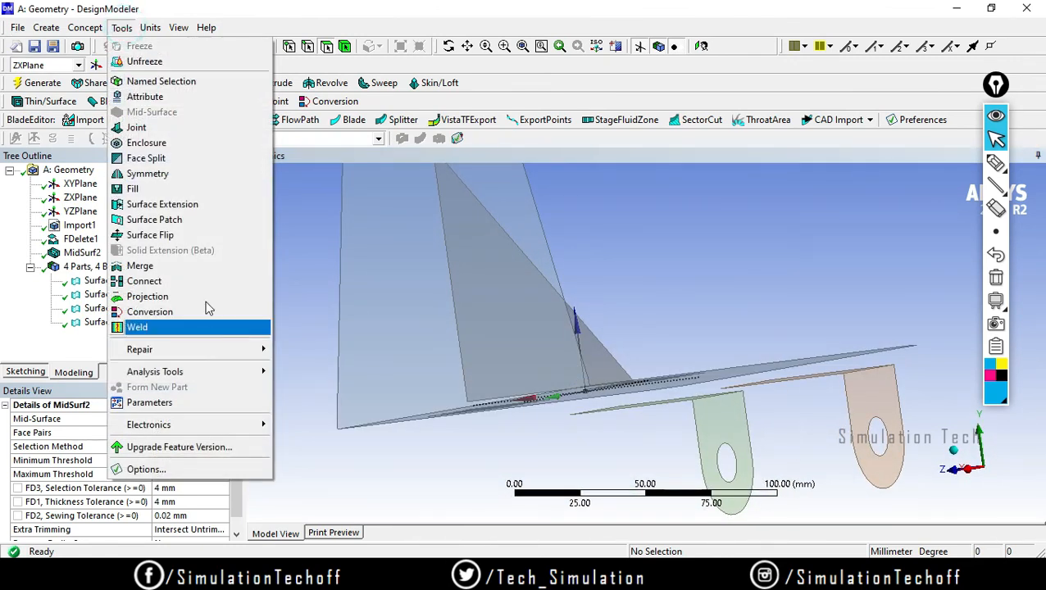
left_click(766, 262)
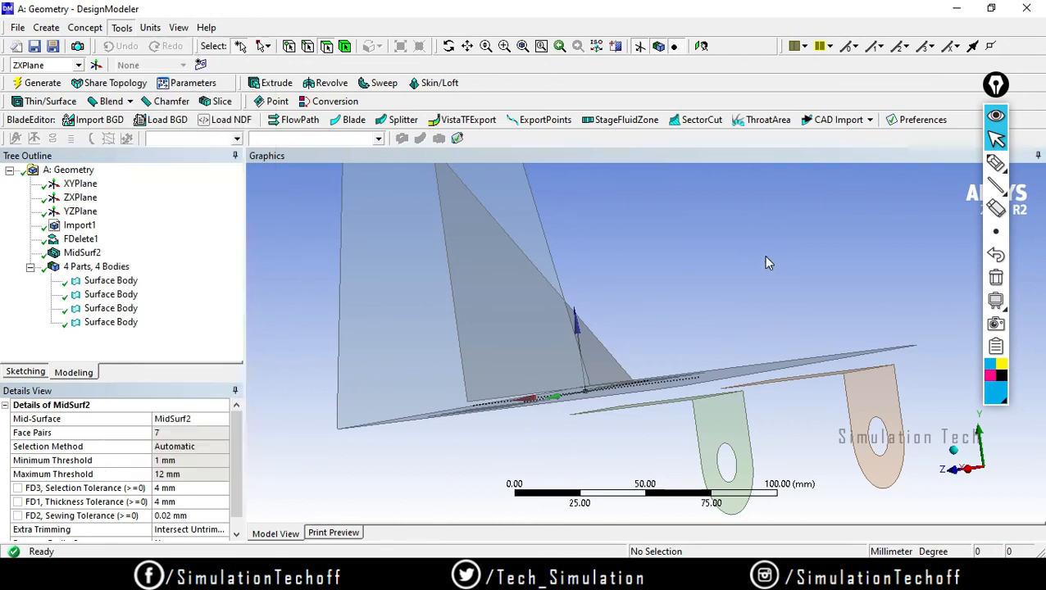
left_click(766, 262)
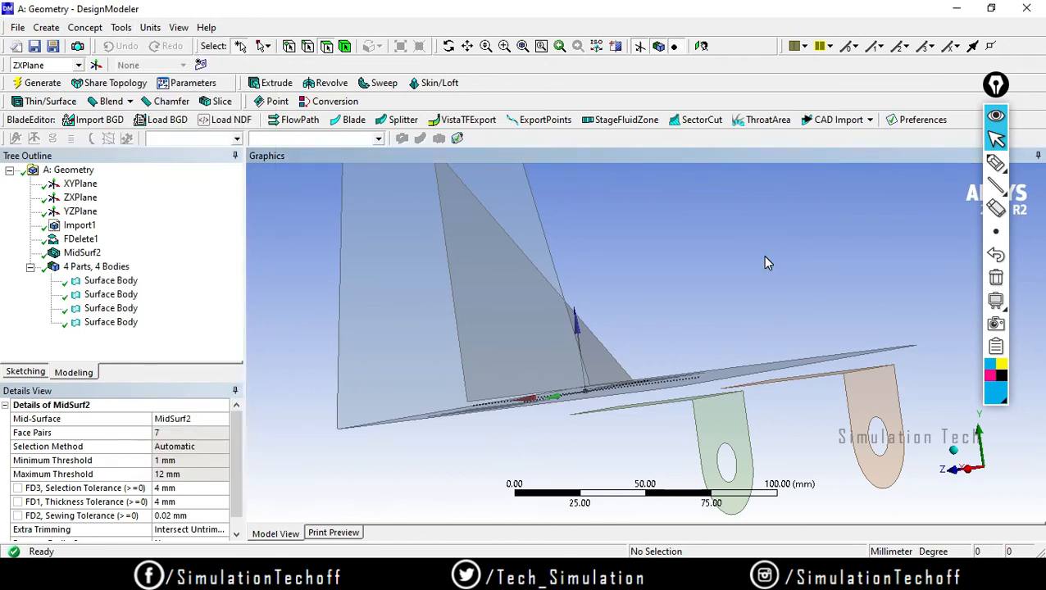